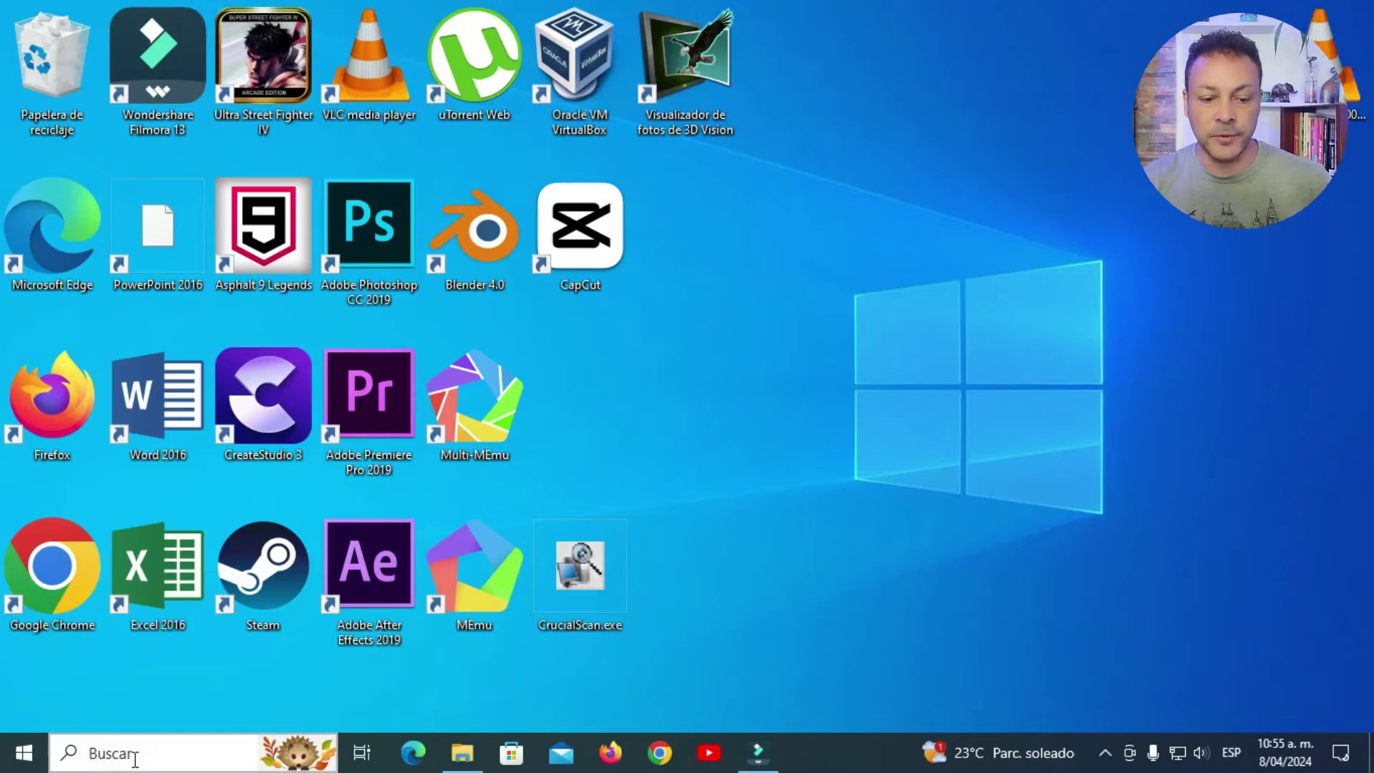
Launch Word 2016 from the taskbar search and start a blank document.
{"action": "left_click", "coordinate": [133, 754]}
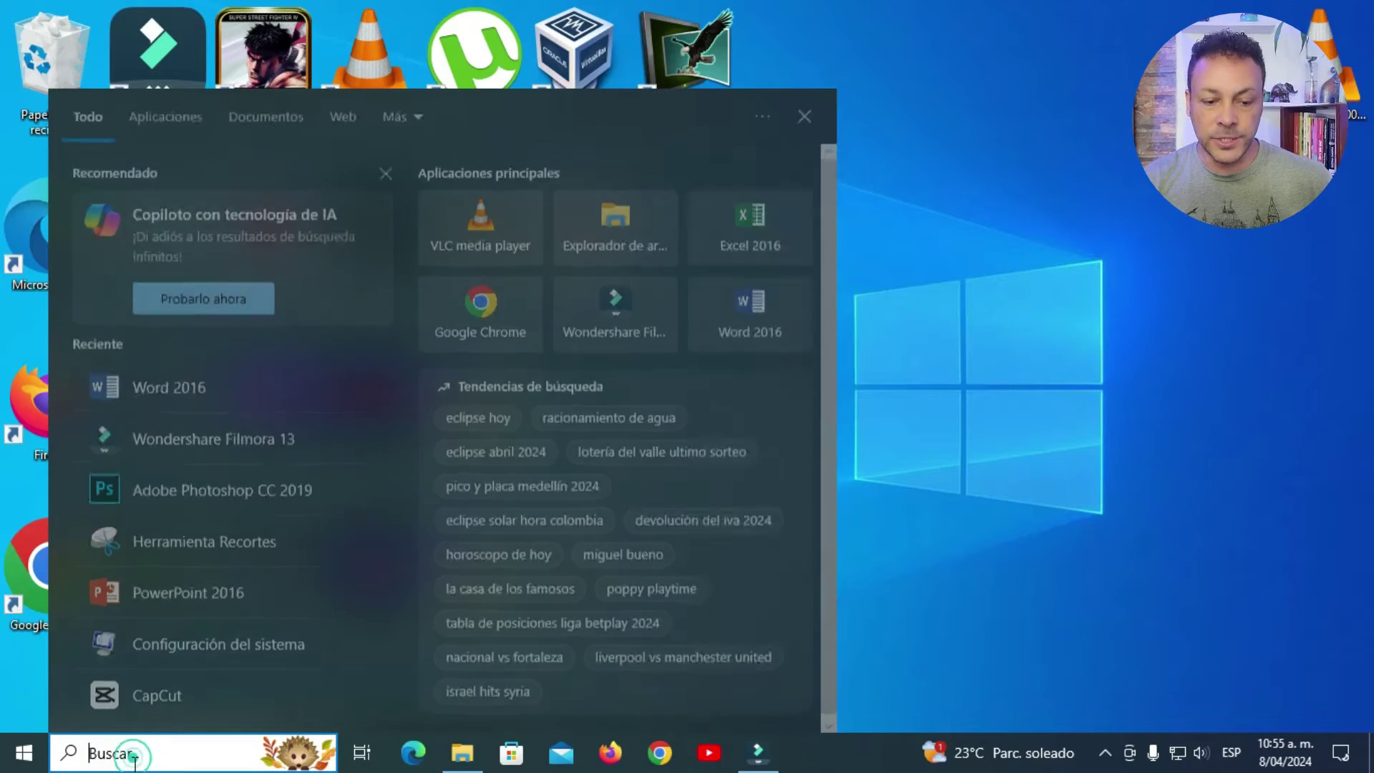
{"action": "type", "text": "word"}
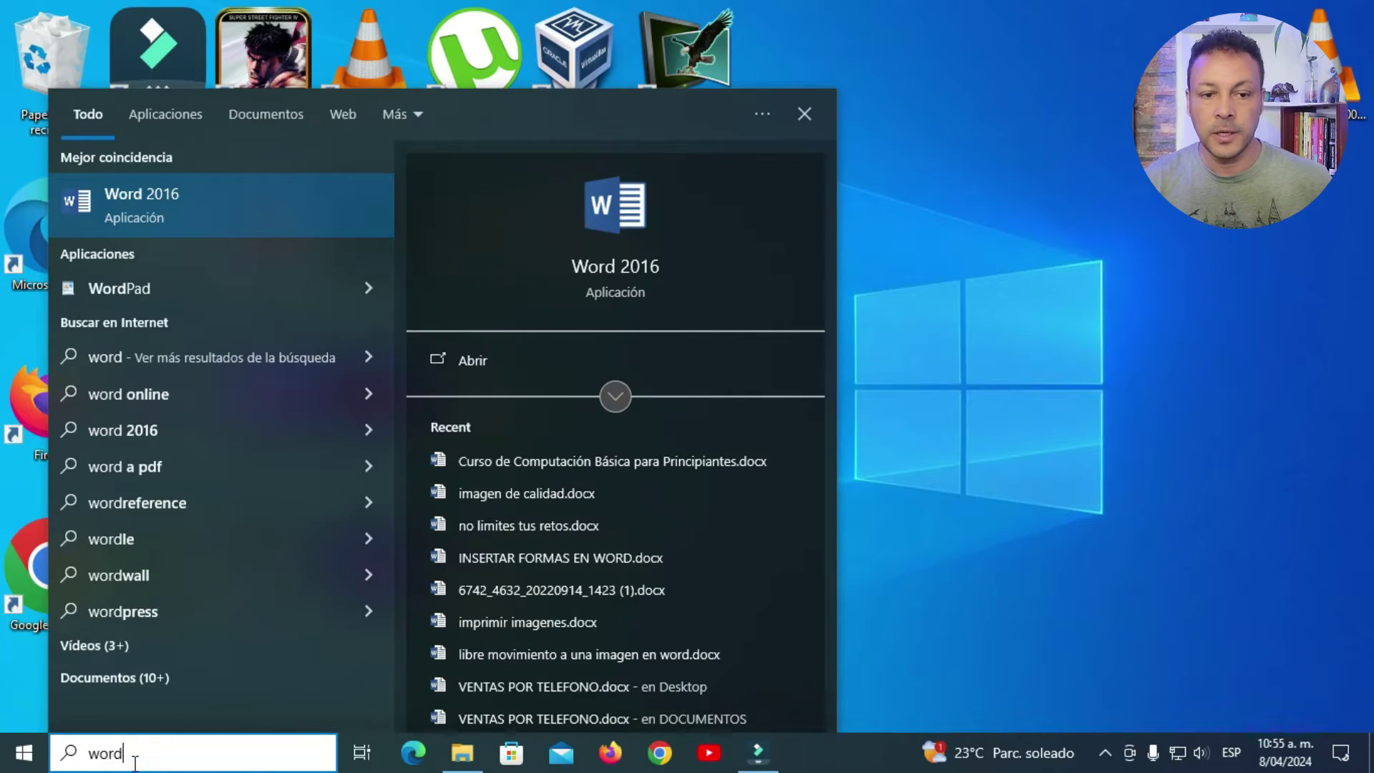
{"action": "left_click", "coordinate": [163, 207]}
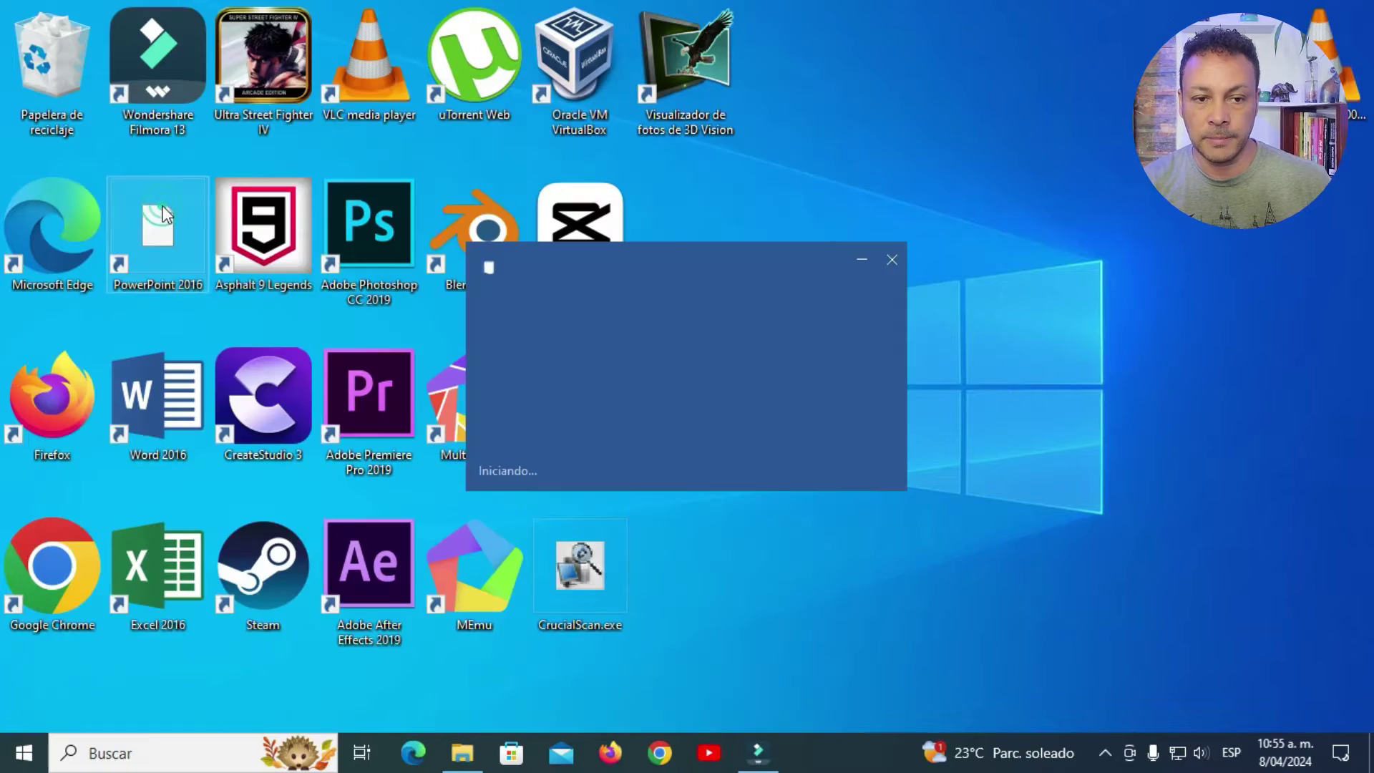
{"action": "left_click", "coordinate": [573, 277]}
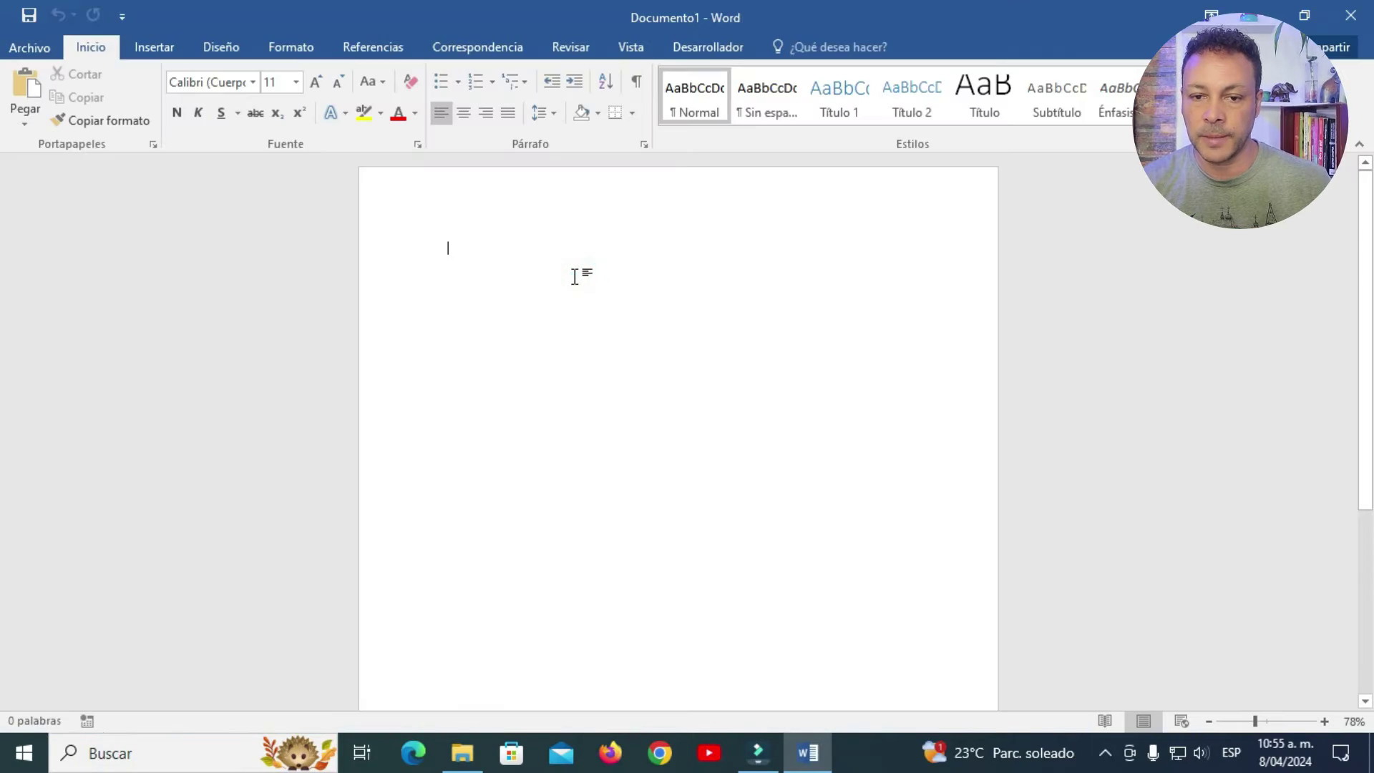
{"action": "left_click", "coordinate": [660, 753]}
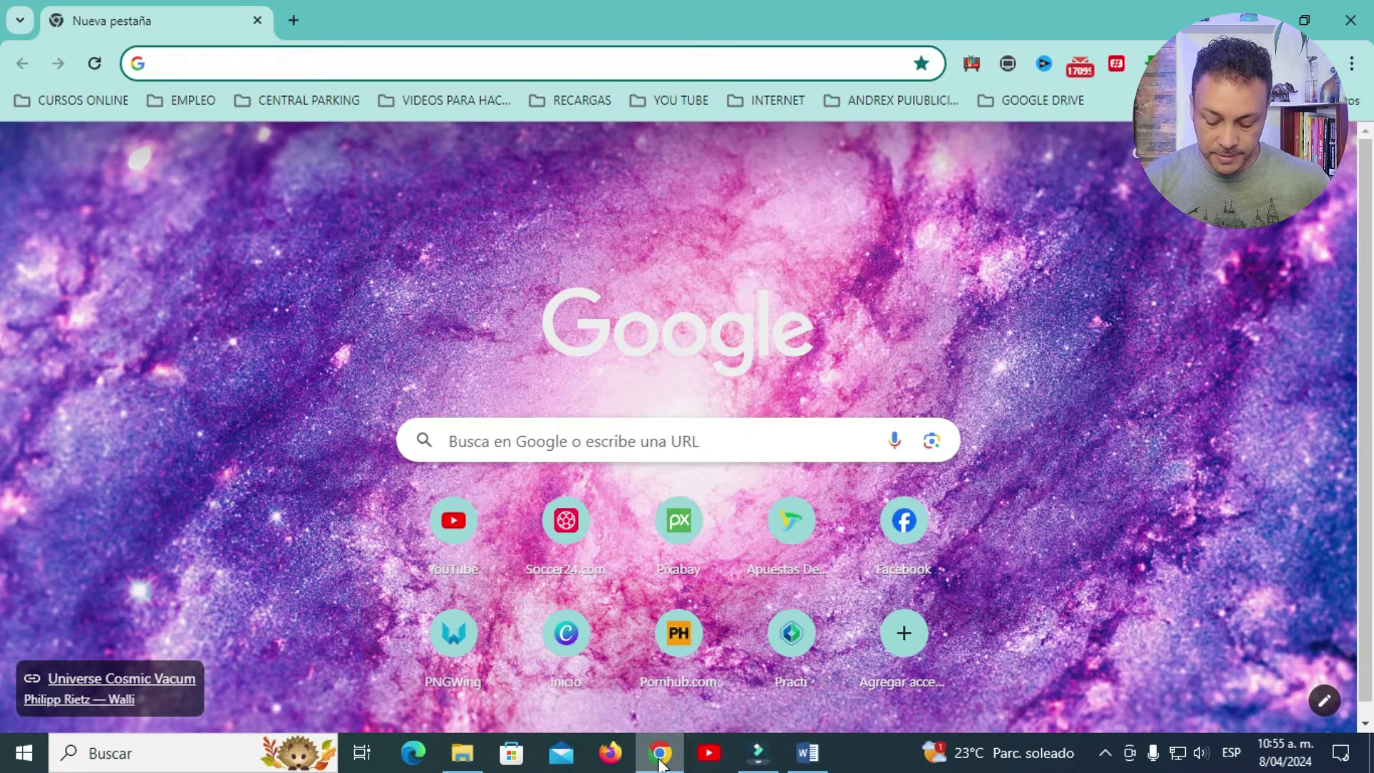
Go to pixabay.com and search for 'studiante'.
{"action": "type", "text": "pix"}
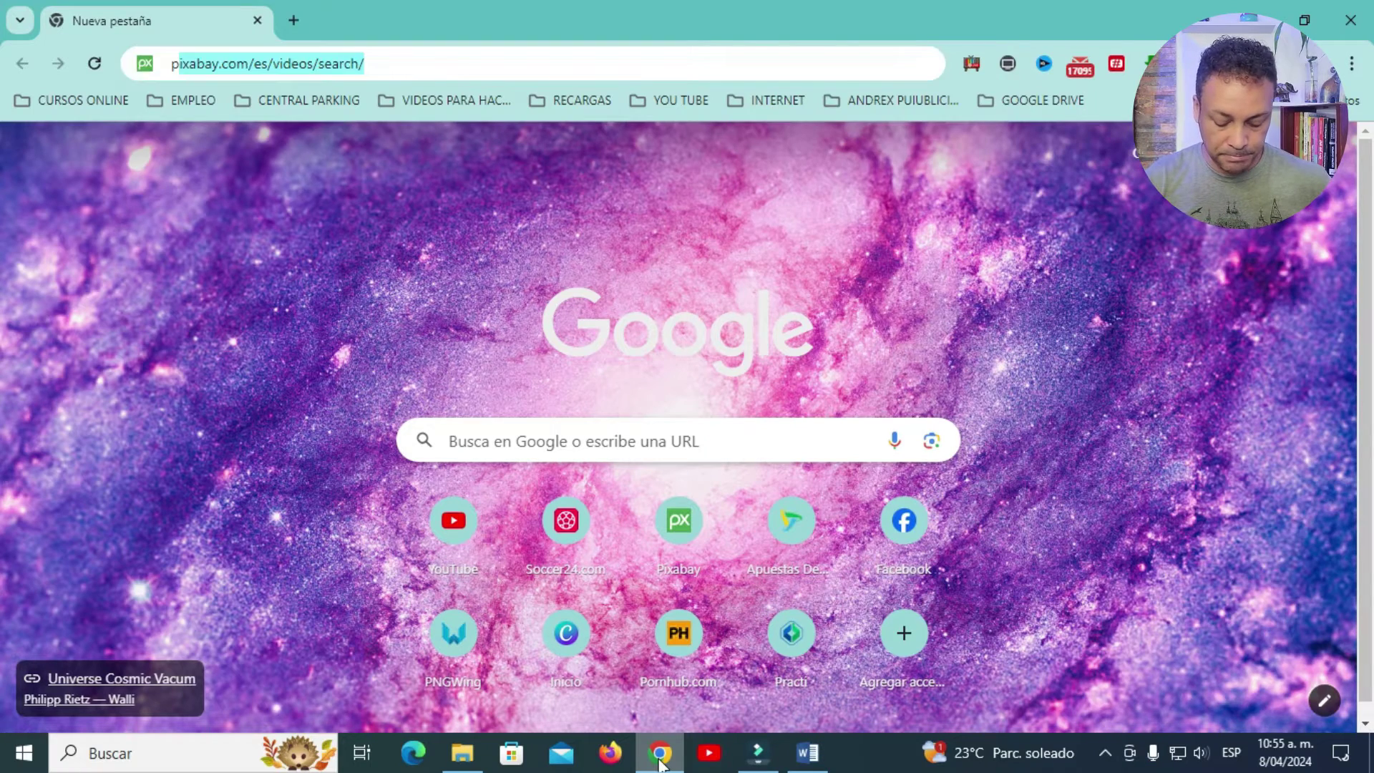
{"action": "type", "text": "ab"}
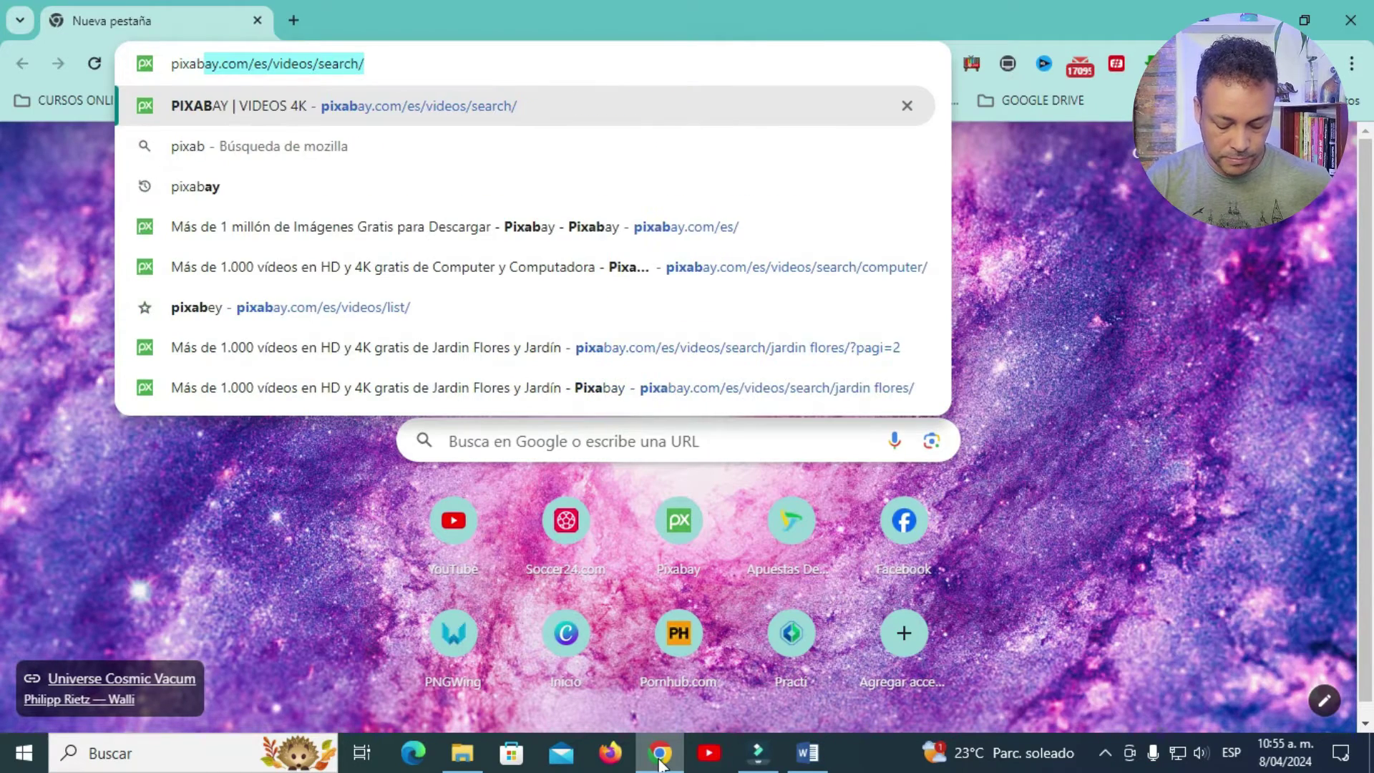
{"action": "type", "text": "ay"}
{"action": "key", "text": "Return"}
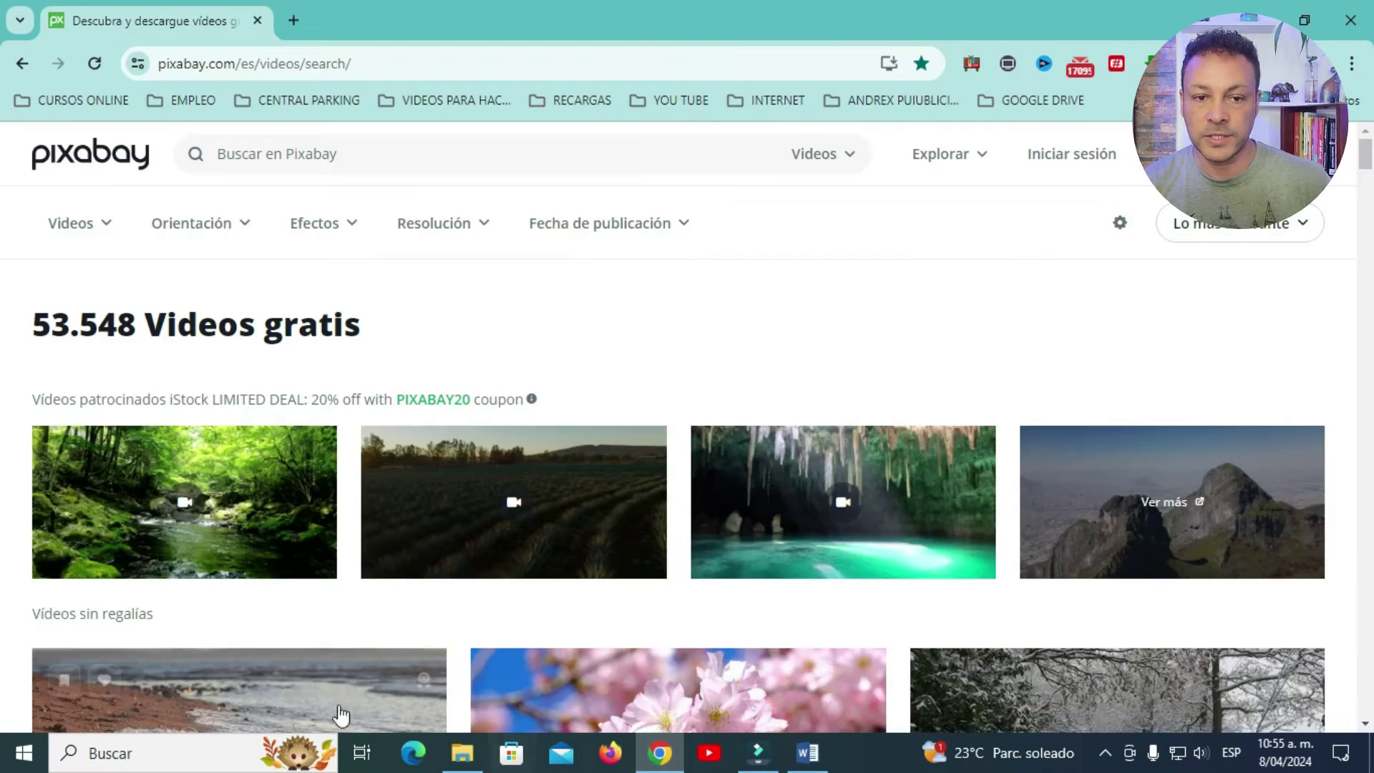
{"action": "left_click", "coordinate": [391, 164]}
{"action": "left_click", "coordinate": [391, 163]}
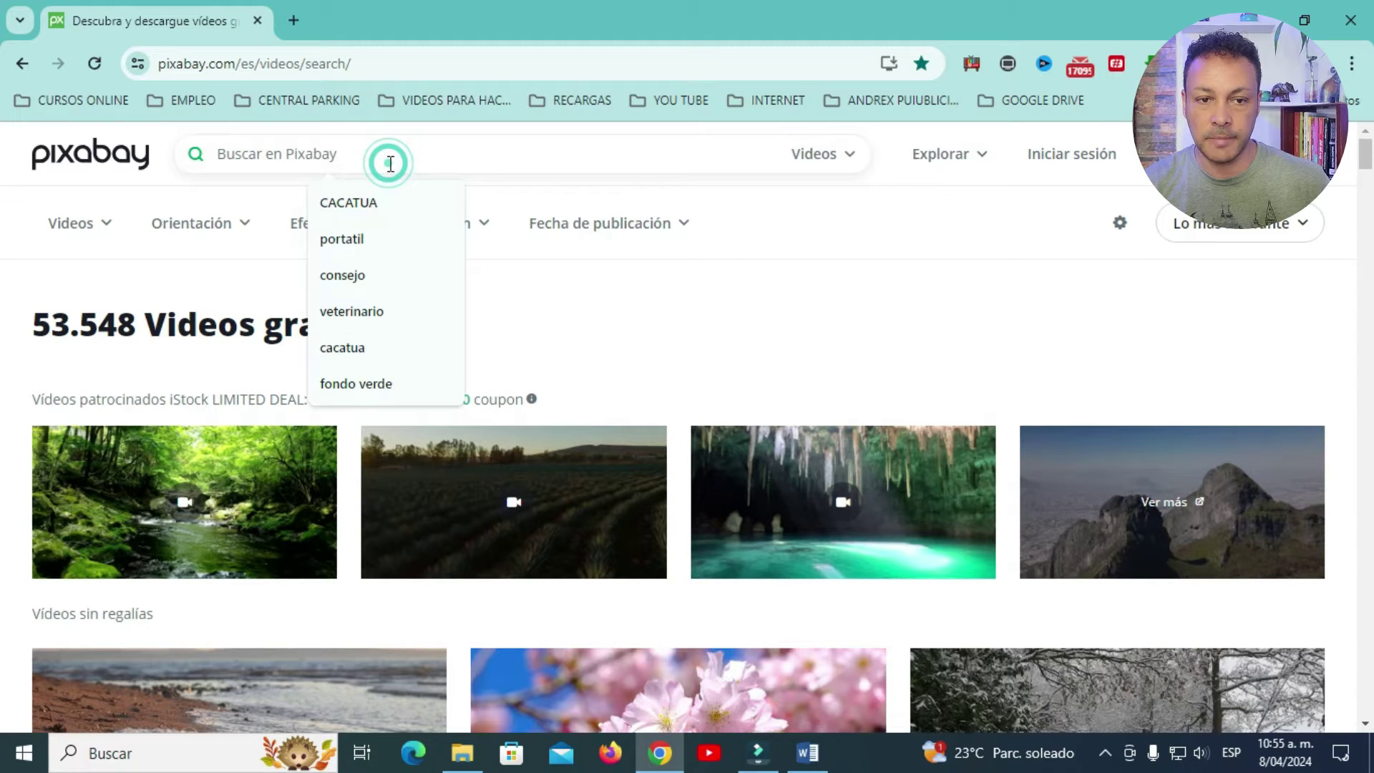
{"action": "type", "text": "estudiant"}
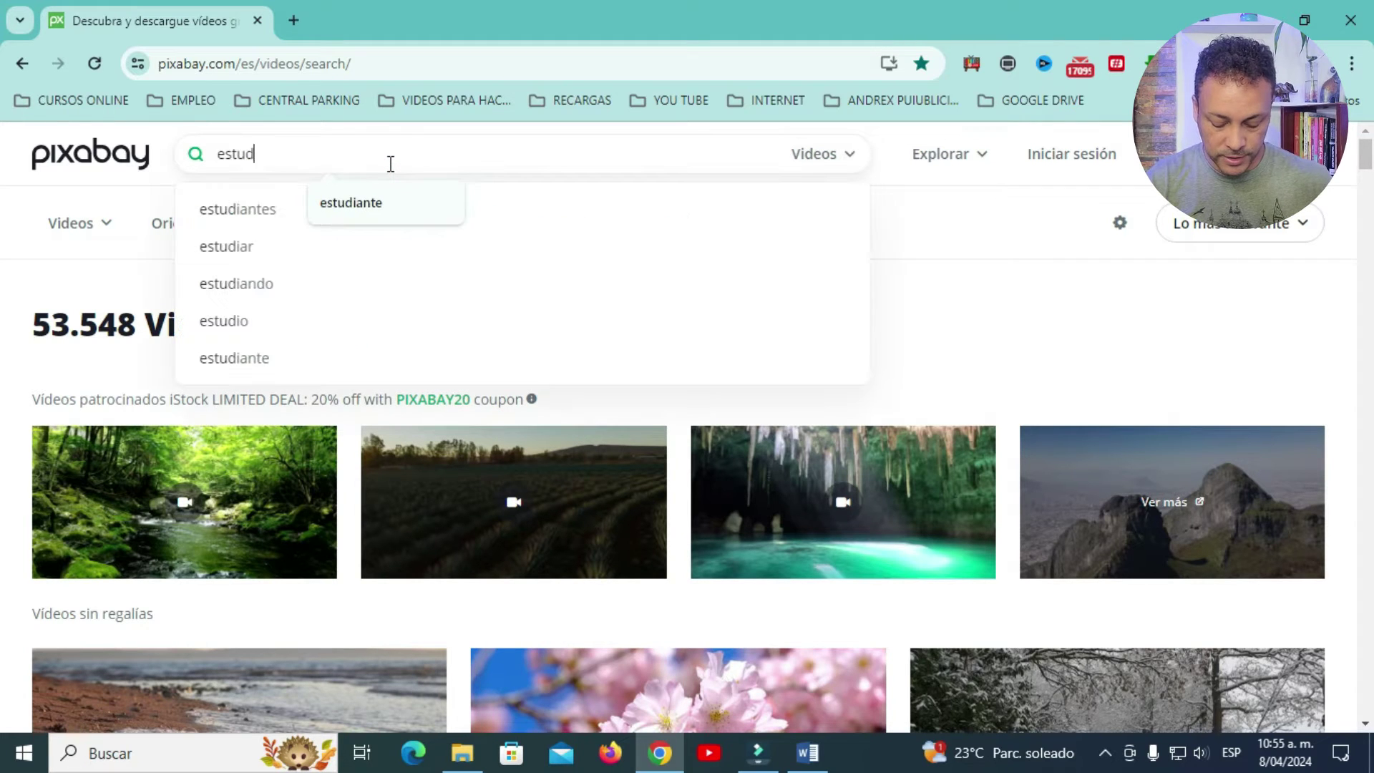
{"action": "type", "text": "e"}
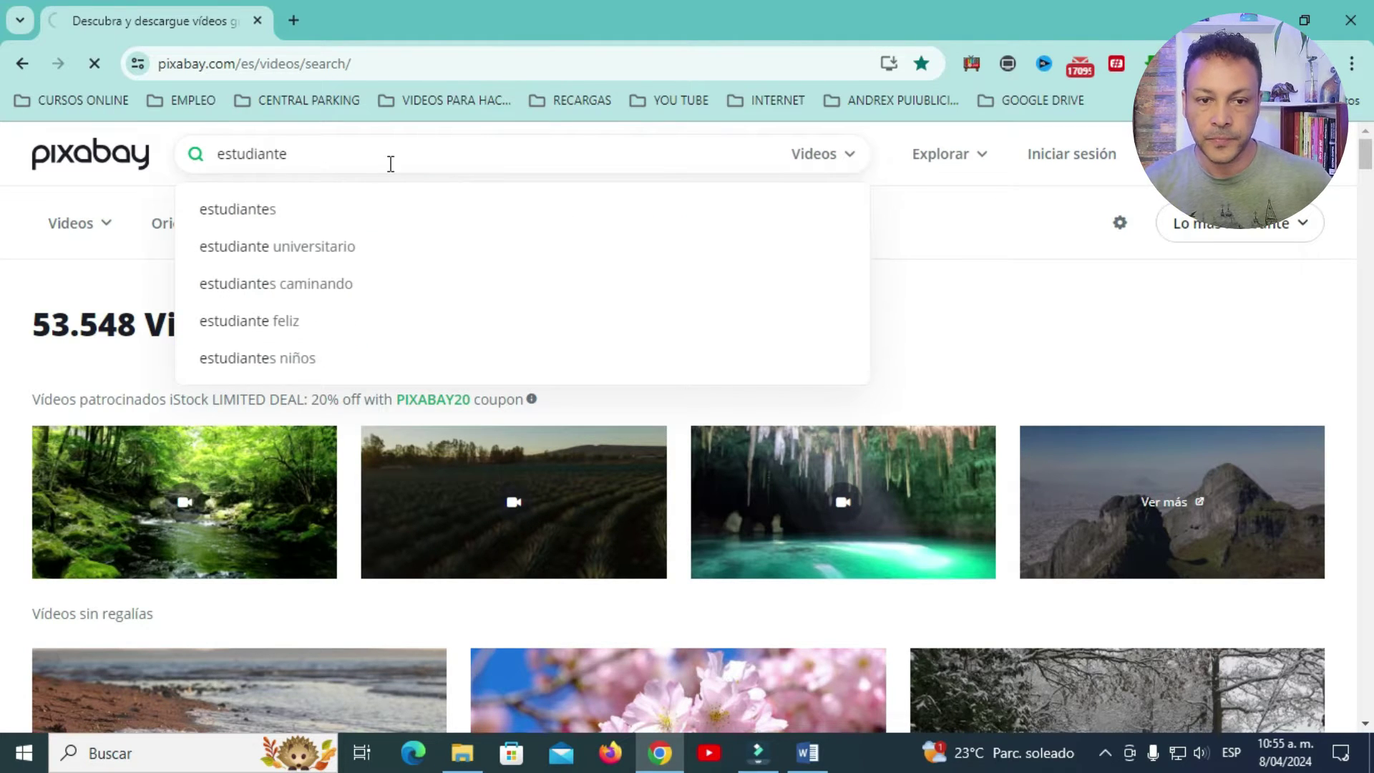
Look over the estudiante video results and bring up the media-type choices.
{"action": "scroll", "coordinate": [749, 483], "scroll_direction": "down", "scroll_amount": 4}
{"action": "scroll", "coordinate": [751, 486], "scroll_direction": "down", "scroll_amount": 3}
{"action": "scroll", "coordinate": [751, 486], "scroll_direction": "up", "scroll_amount": 4}
{"action": "scroll", "coordinate": [751, 484], "scroll_direction": "up", "scroll_amount": 3}
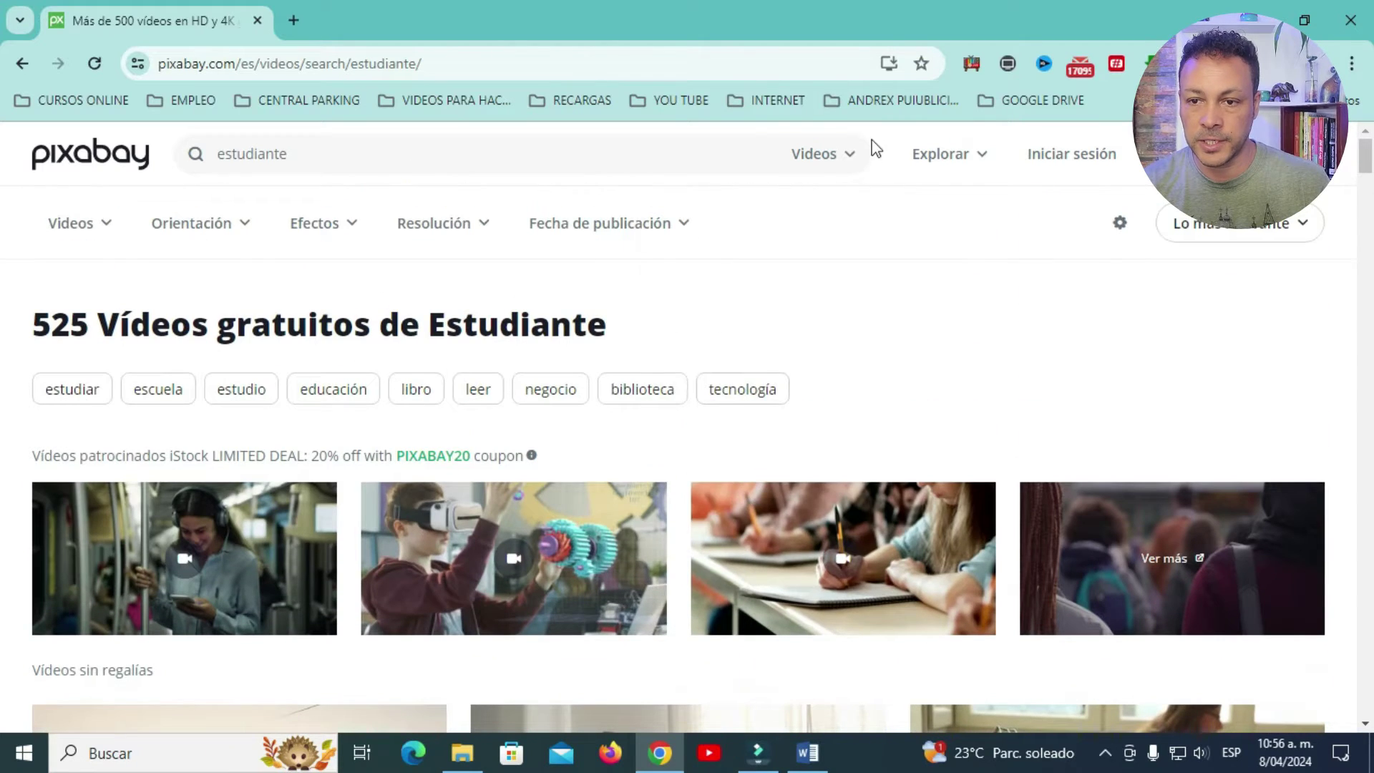
{"action": "left_click", "coordinate": [846, 156]}
Switch the search to photos and go to the woman portrait photo's page.
{"action": "left_click", "coordinate": [755, 259]}
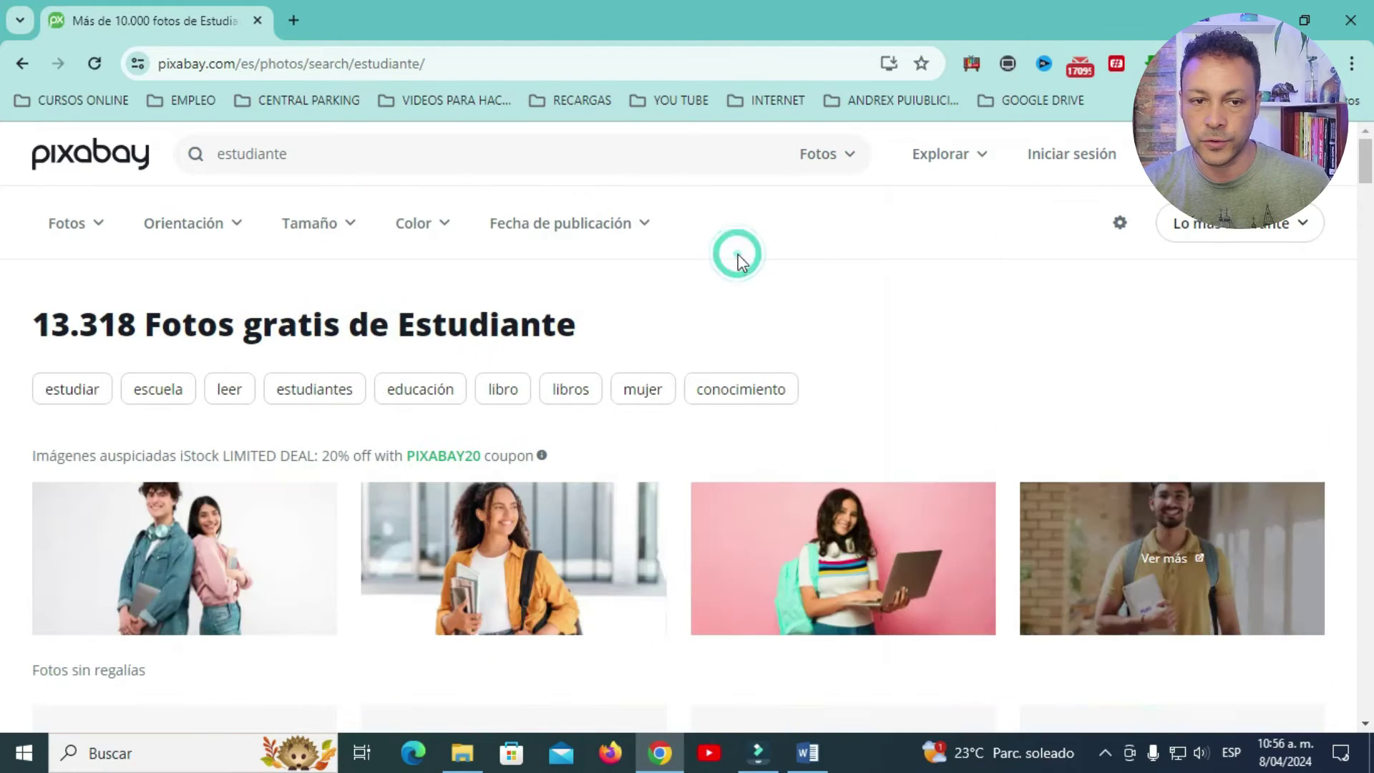
{"action": "scroll", "coordinate": [681, 453], "scroll_direction": "down", "scroll_amount": 4}
{"action": "scroll", "coordinate": [644, 472], "scroll_direction": "down", "scroll_amount": 3}
{"action": "scroll", "coordinate": [589, 515], "scroll_direction": "down", "scroll_amount": 4}
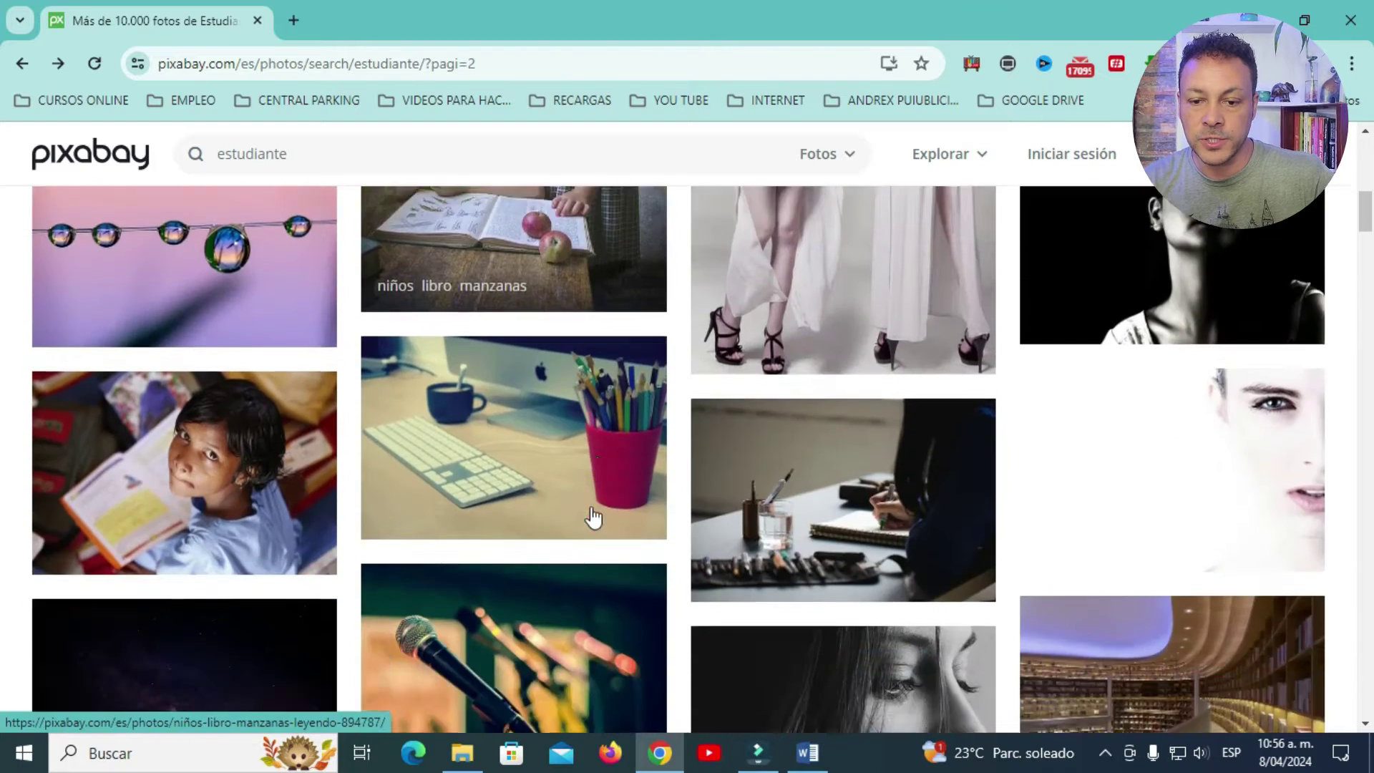
{"action": "scroll", "coordinate": [589, 515], "scroll_direction": "down", "scroll_amount": 4}
{"action": "scroll", "coordinate": [583, 508], "scroll_direction": "down", "scroll_amount": 4}
{"action": "left_click", "coordinate": [529, 443]}
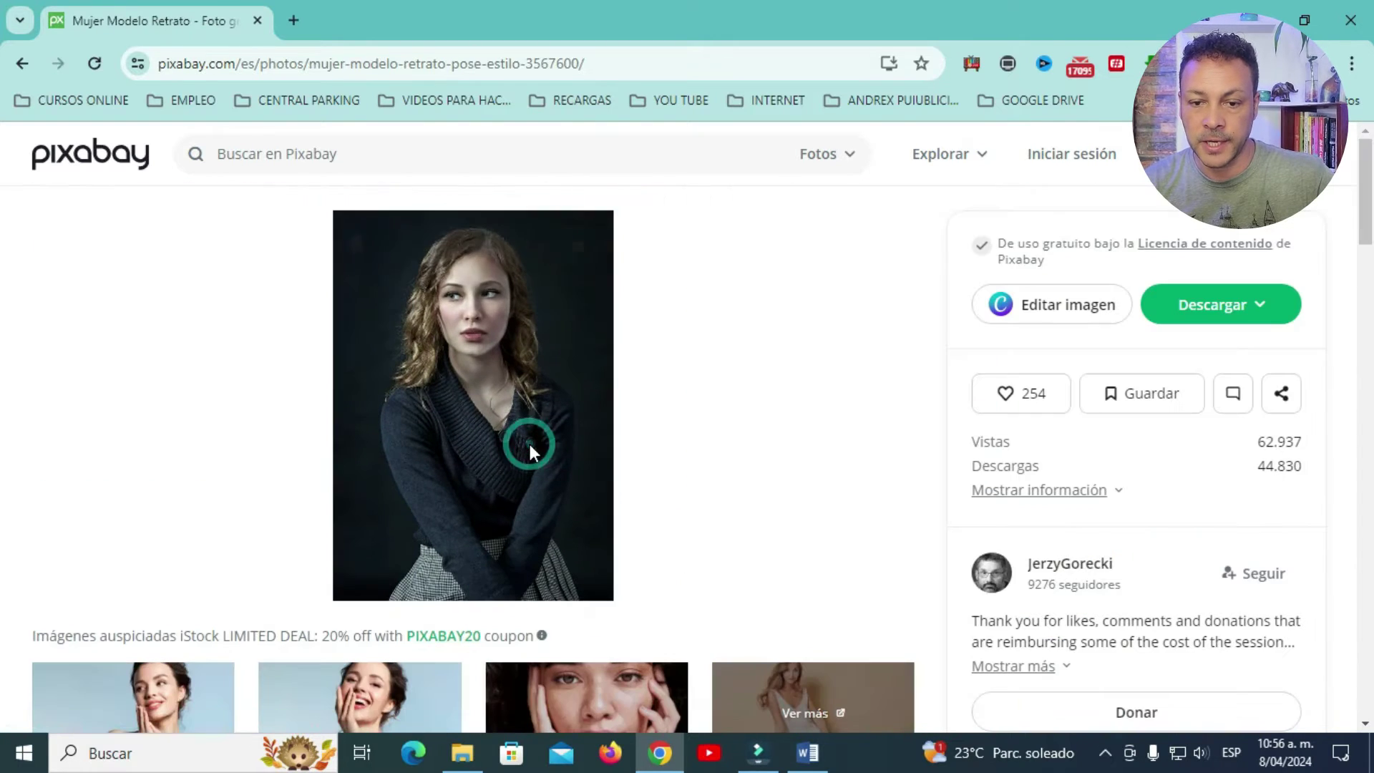
Download the portrait at 1920×2670 into Documentos and return to Word.
{"action": "left_click", "coordinate": [1218, 325]}
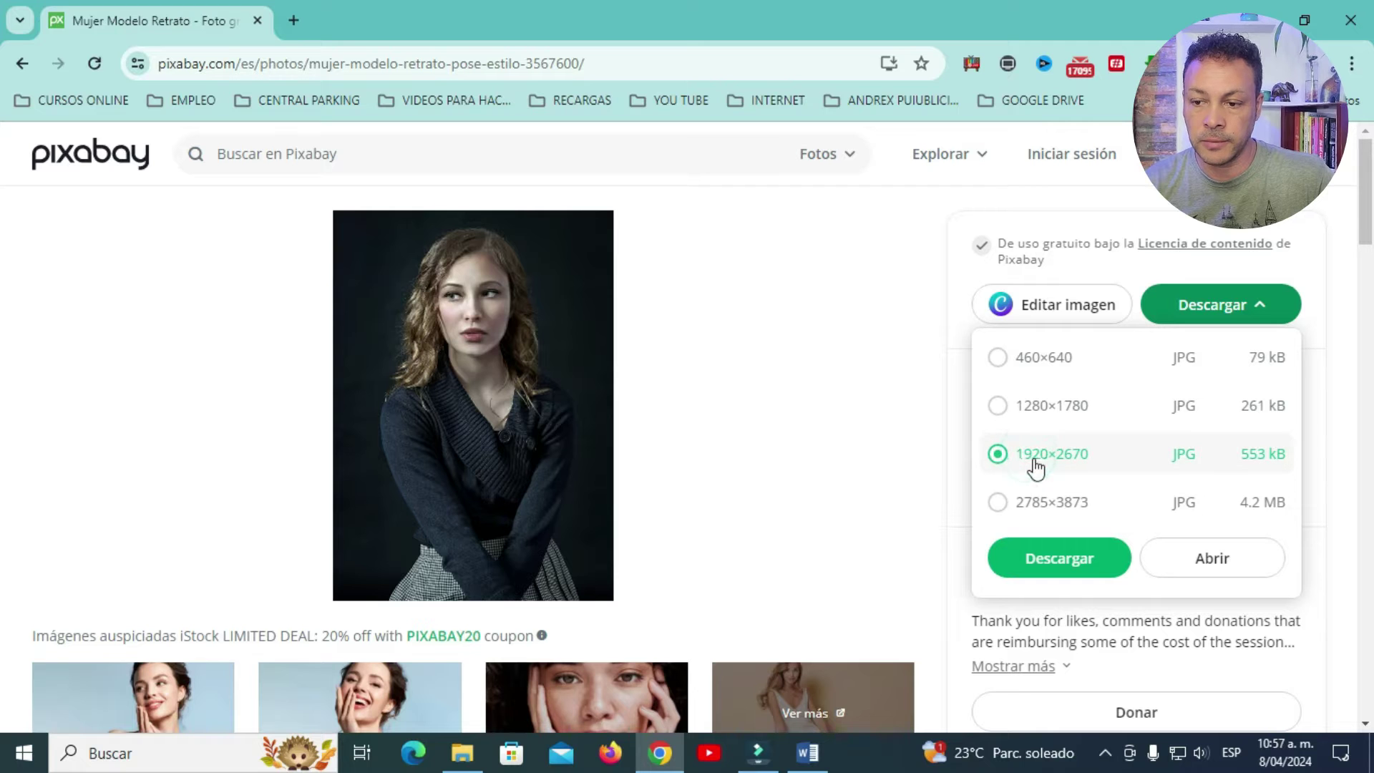
{"action": "left_click", "coordinate": [1060, 562]}
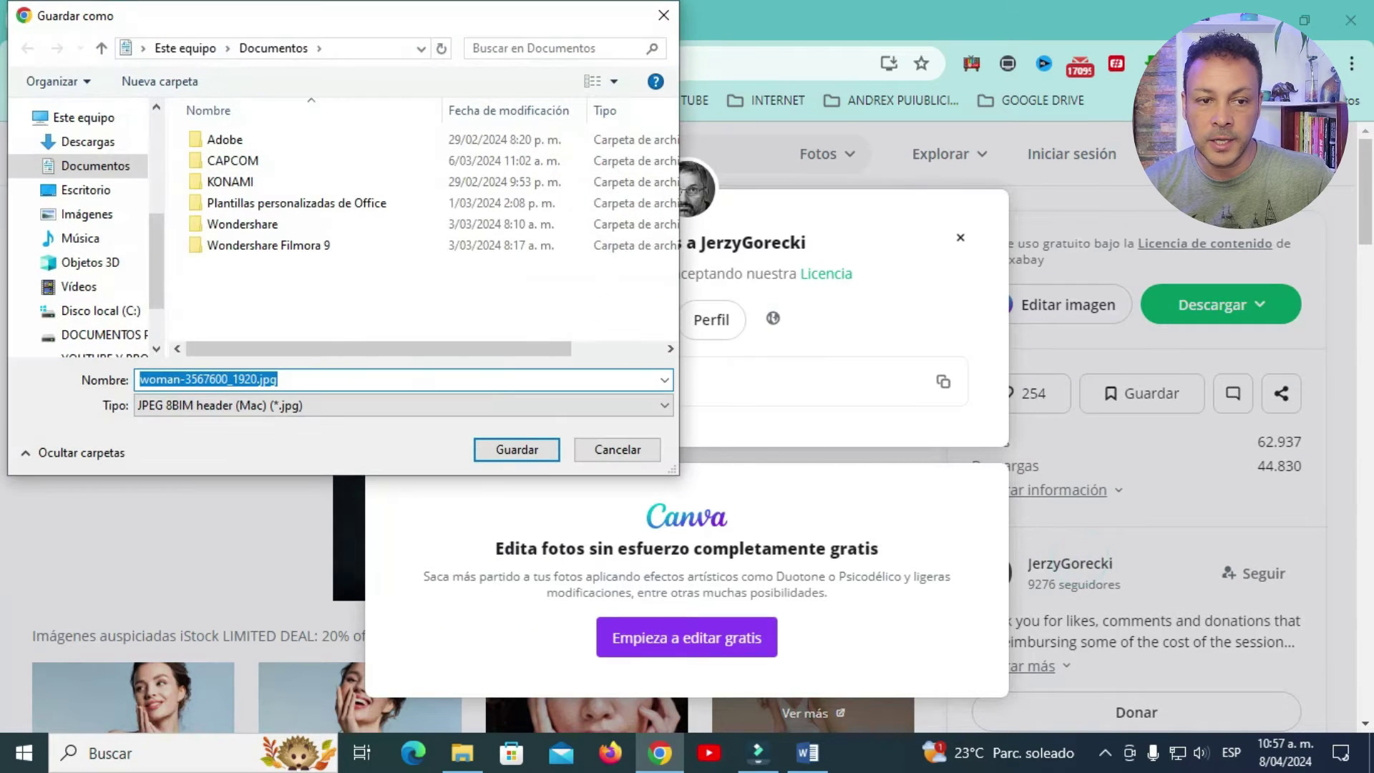
{"action": "left_click", "coordinate": [72, 165]}
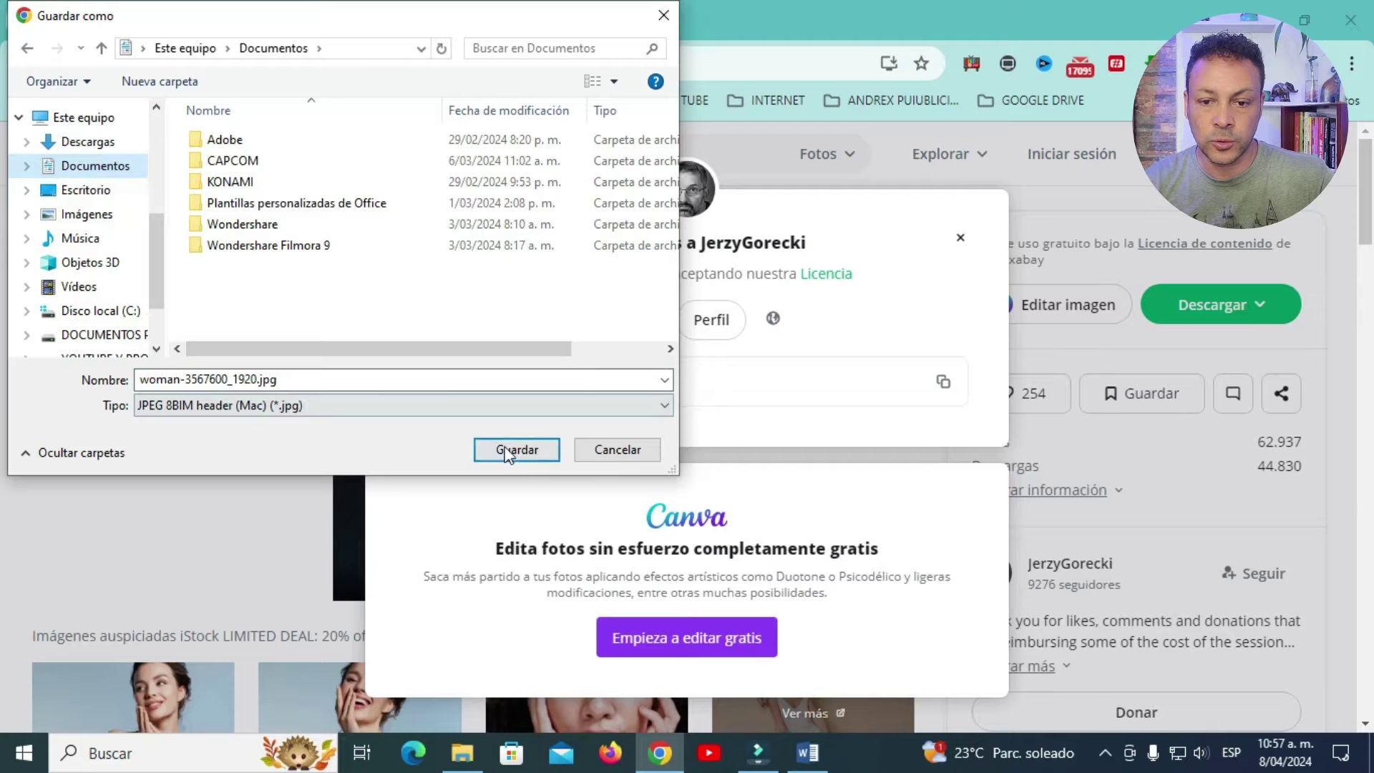
{"action": "left_click", "coordinate": [525, 451]}
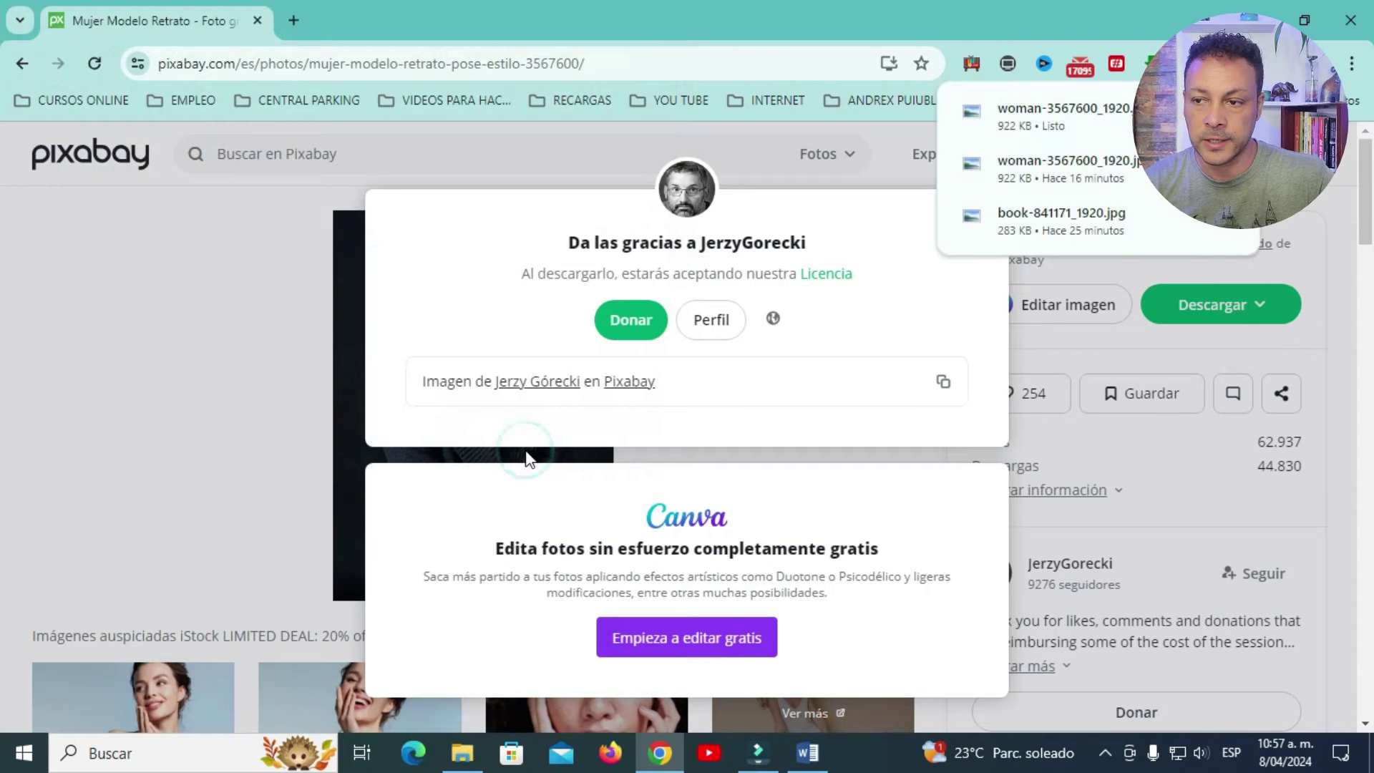
{"action": "left_click", "coordinate": [1251, 12]}
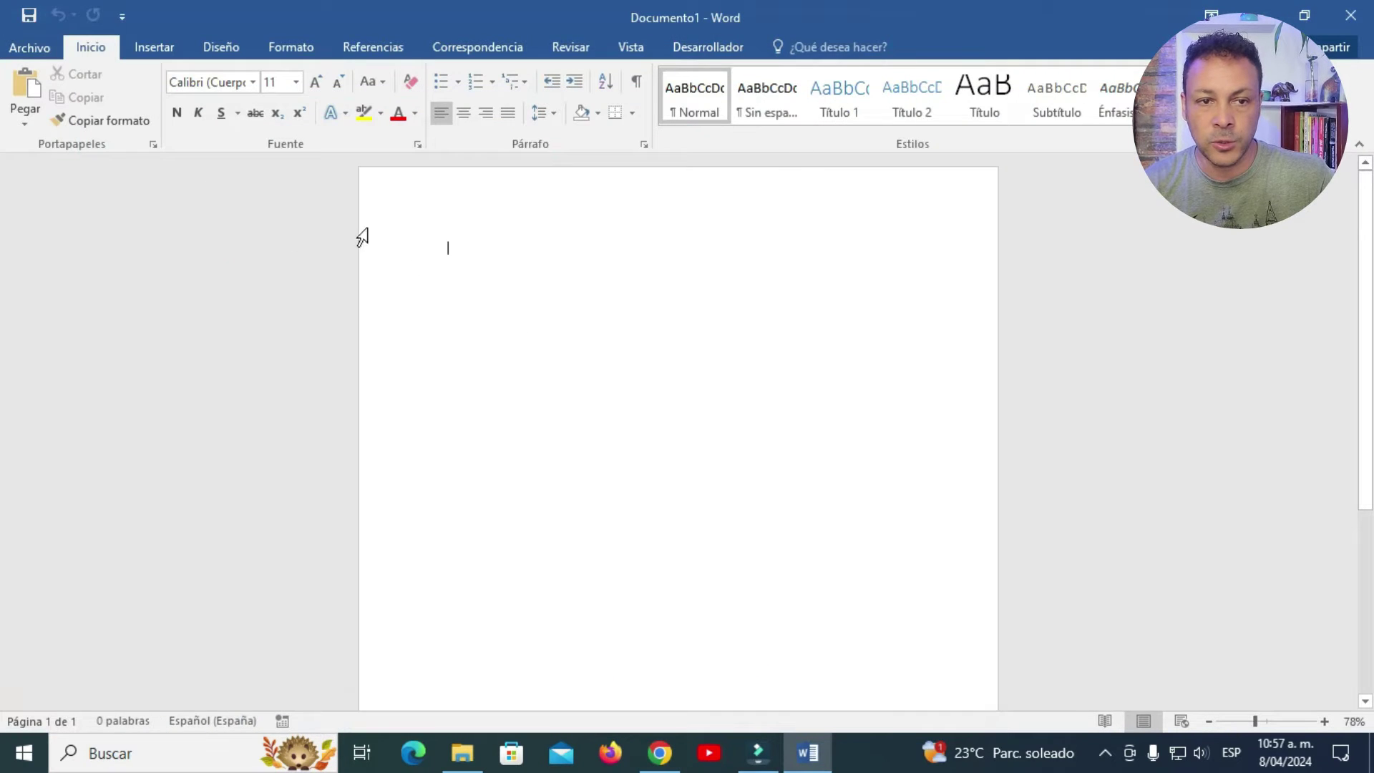
Insert woman-3567600_1920.jpg from Documentos through Insertar > Imágenes.
{"action": "left_click", "coordinate": [154, 47]}
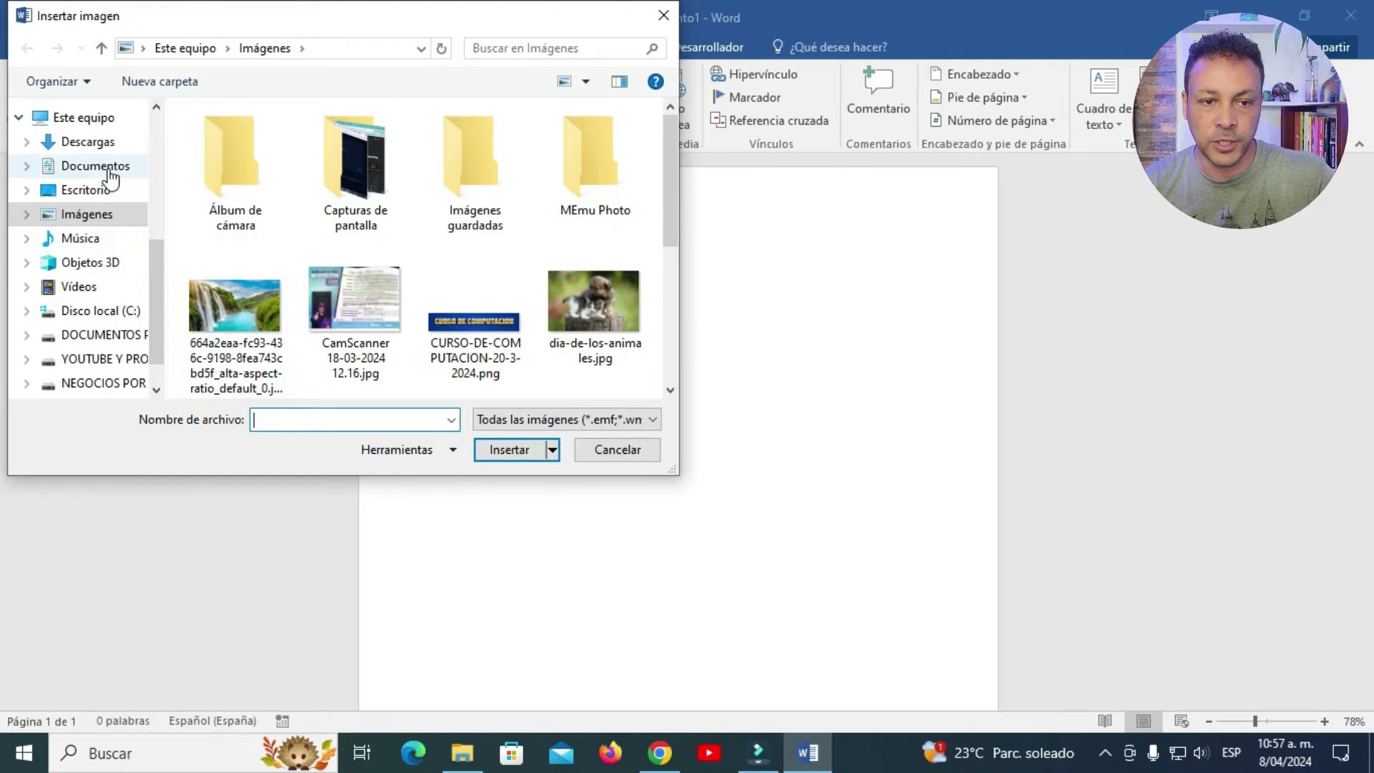
{"action": "left_click", "coordinate": [109, 171]}
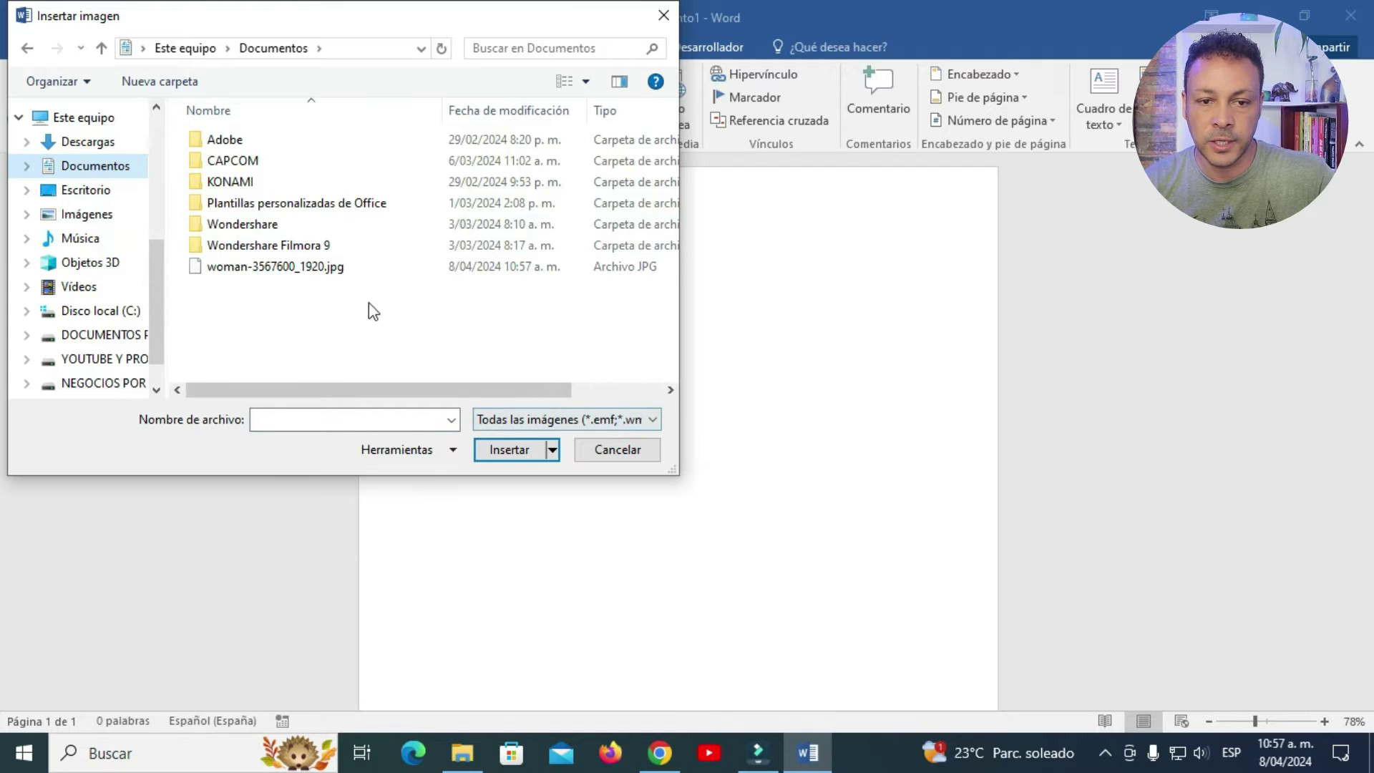
{"action": "left_click", "coordinate": [573, 91]}
{"action": "left_click_drag", "start_coordinate": [668, 221], "coordinate": [667, 319]}
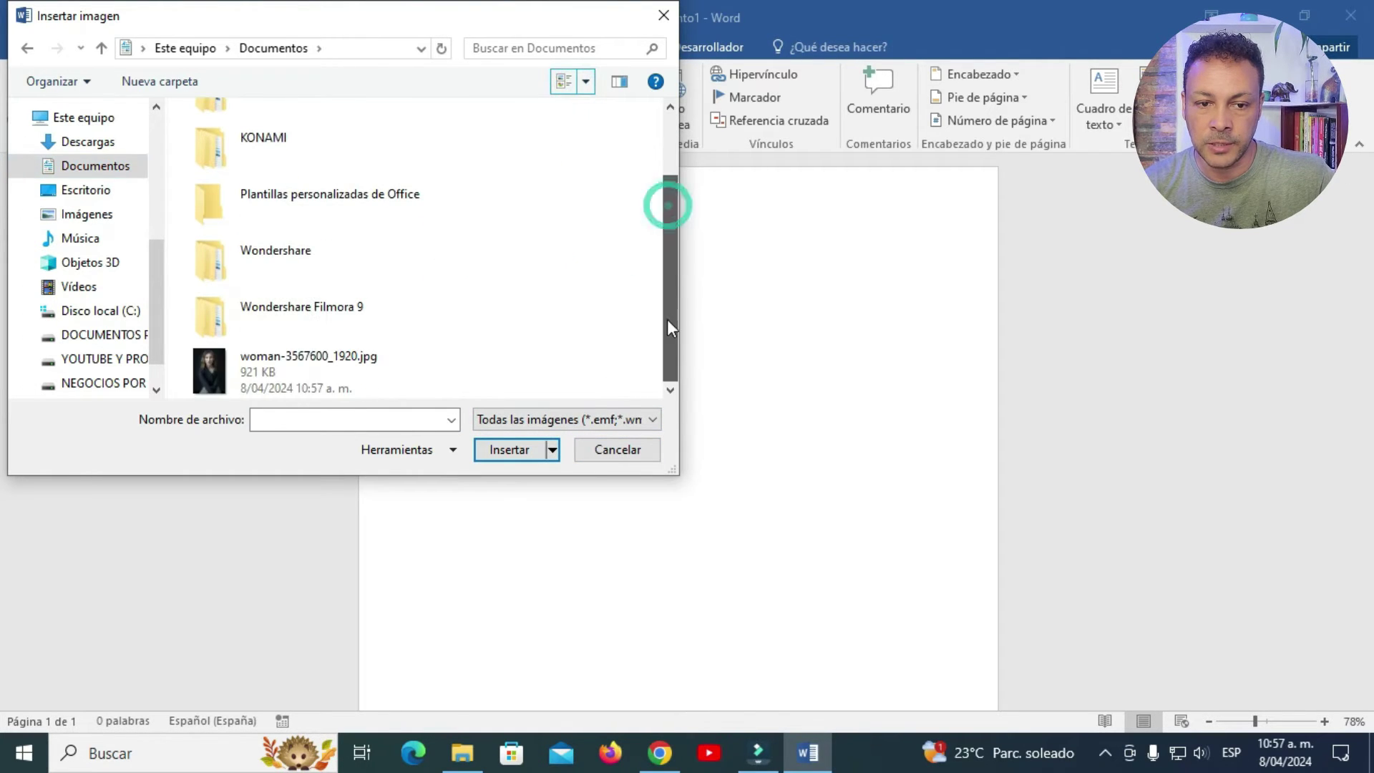
{"action": "double_click", "coordinate": [267, 363]}
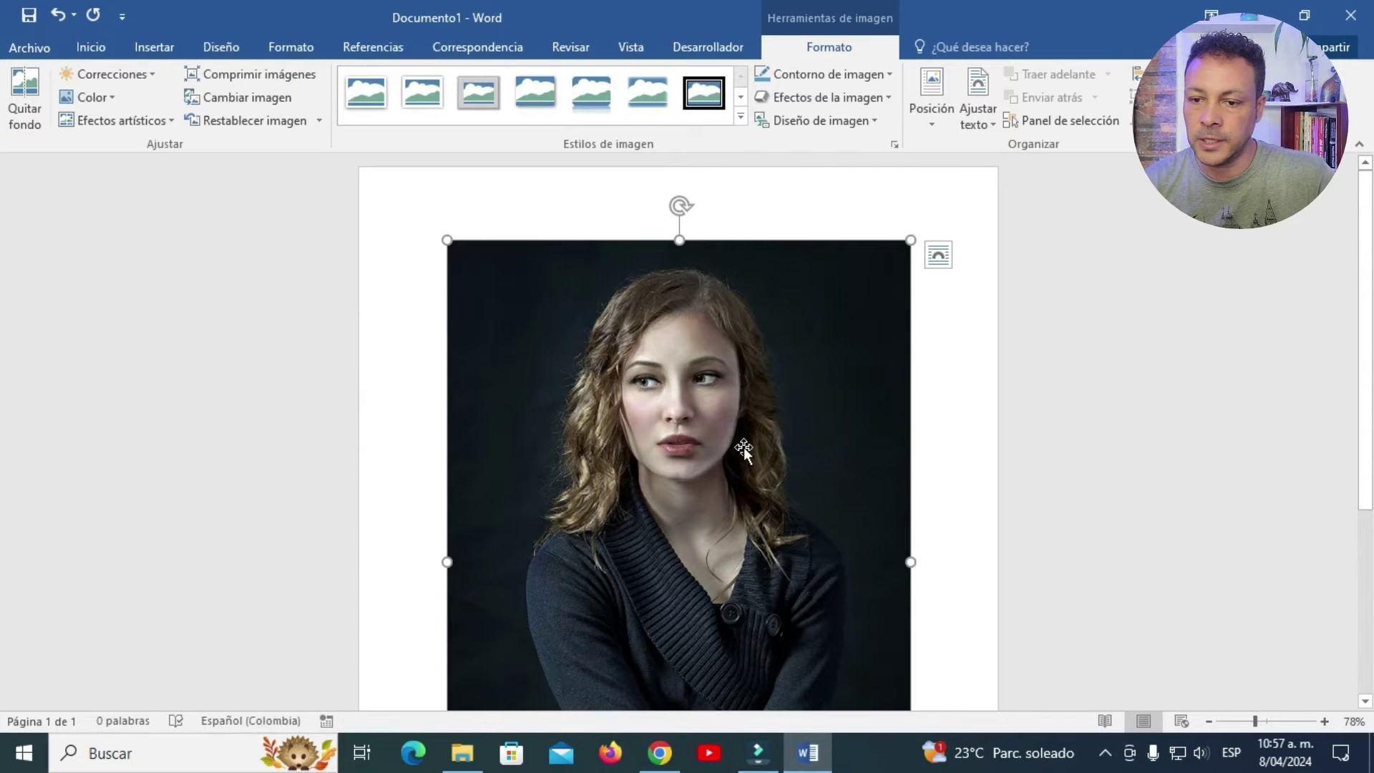
Set the portrait's text wrapping to In front of text.
{"action": "left_click_drag", "start_coordinate": [669, 392], "coordinate": [604, 370]}
{"action": "left_click_drag", "start_coordinate": [715, 401], "coordinate": [752, 363]}
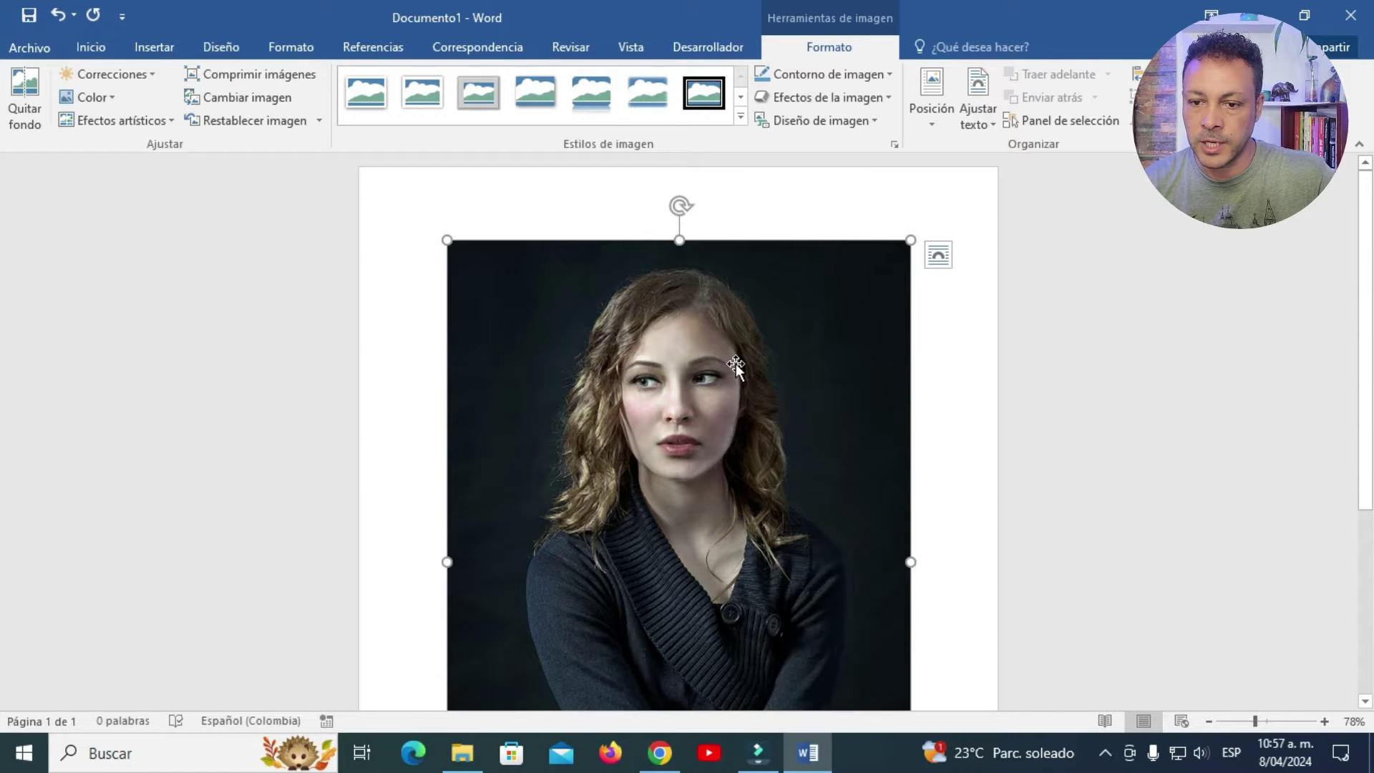
{"action": "left_click", "coordinate": [973, 111]}
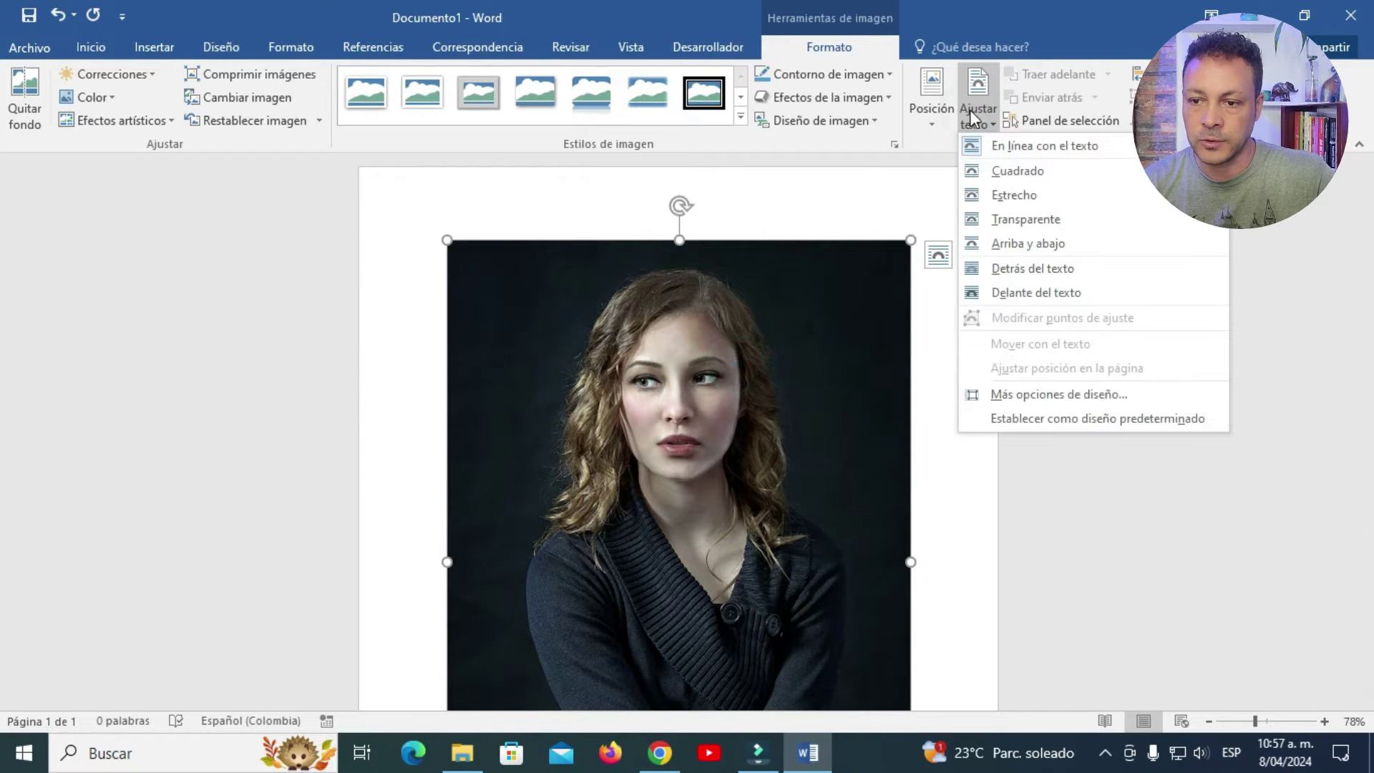
{"action": "left_click", "coordinate": [1024, 294]}
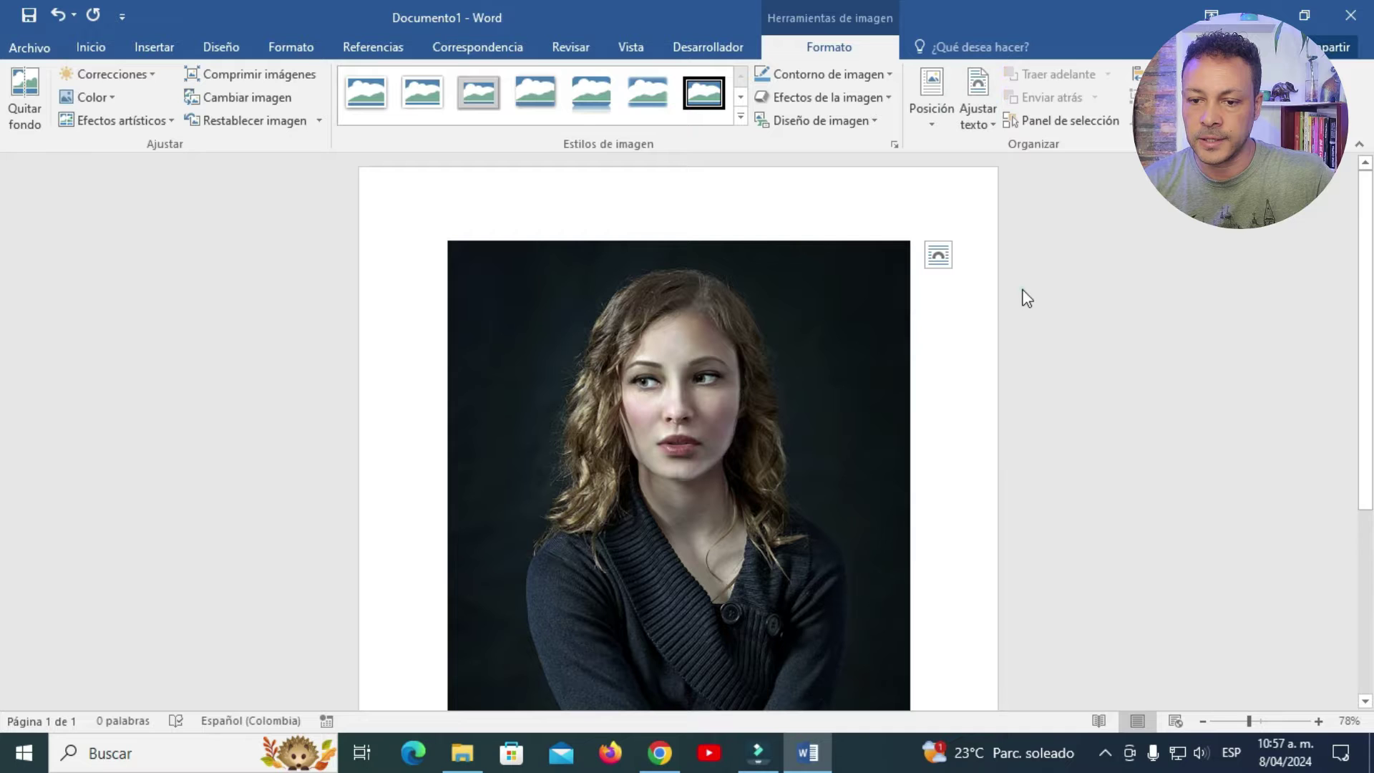
{"action": "left_click", "coordinate": [1023, 289]}
{"action": "key", "text": "ctrl+z"}
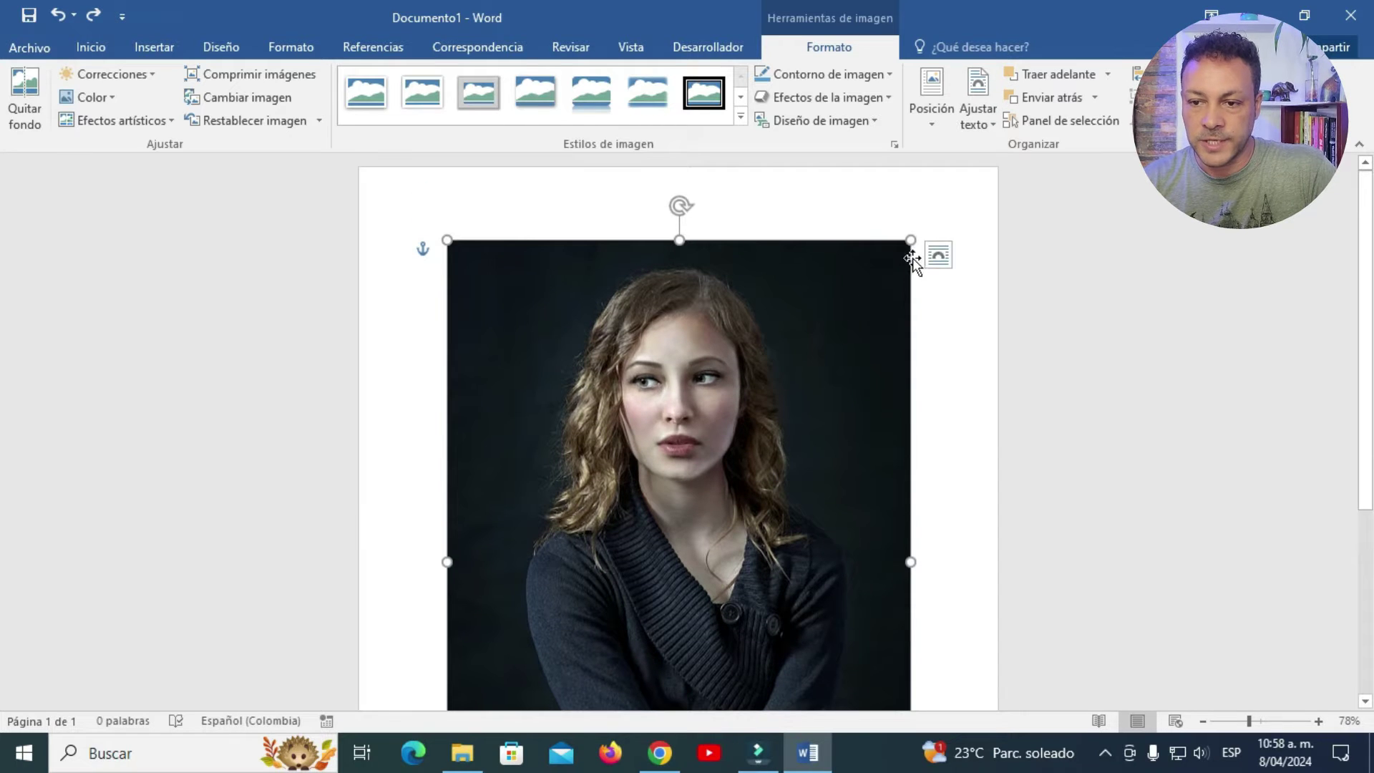
Resize the portrait and move it toward the page's top-left corner.
{"action": "mouse_move", "coordinate": [915, 239]}
{"action": "left_mouse_down"}
{"action": "mouse_move", "coordinate": [676, 538]}
{"action": "mouse_move", "coordinate": [696, 241]}
{"action": "left_mouse_up"}
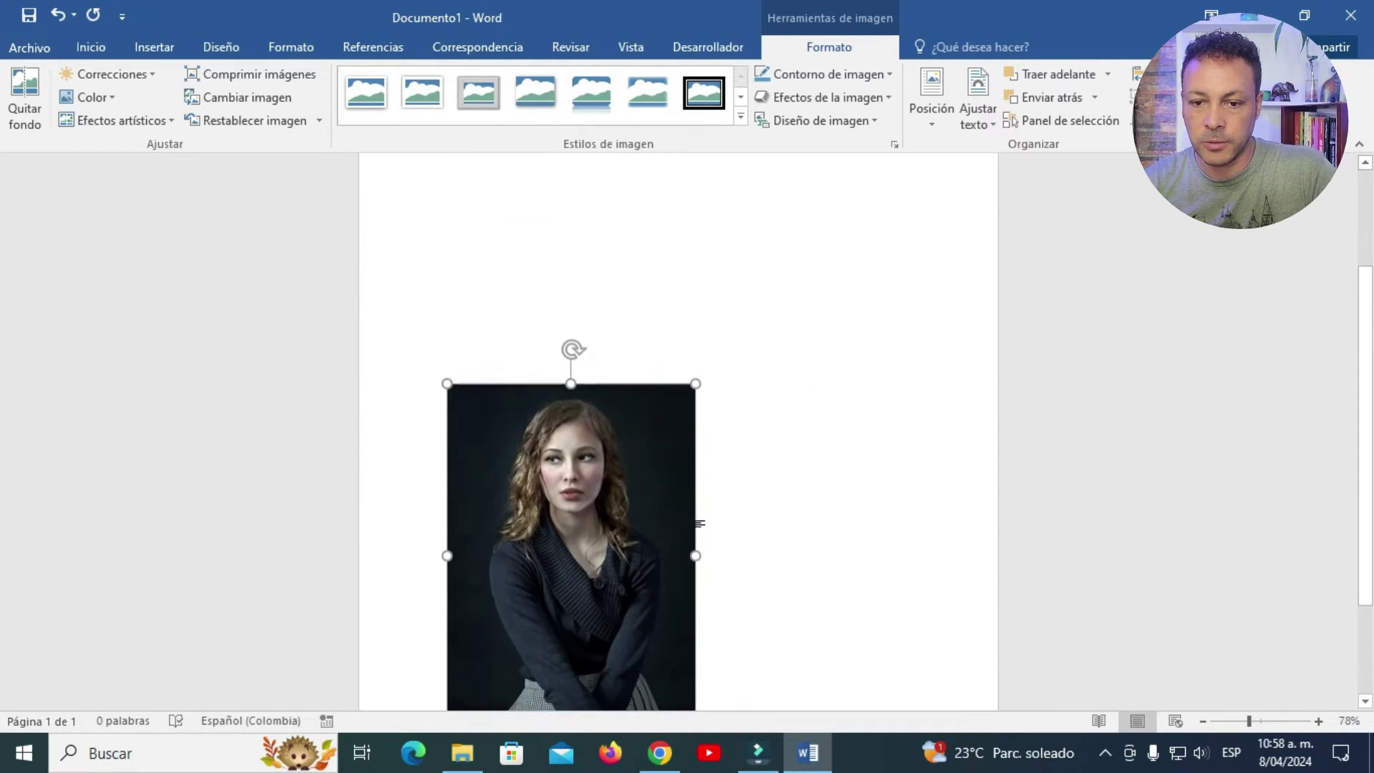
{"action": "left_click_drag", "start_coordinate": [608, 429], "coordinate": [573, 349]}
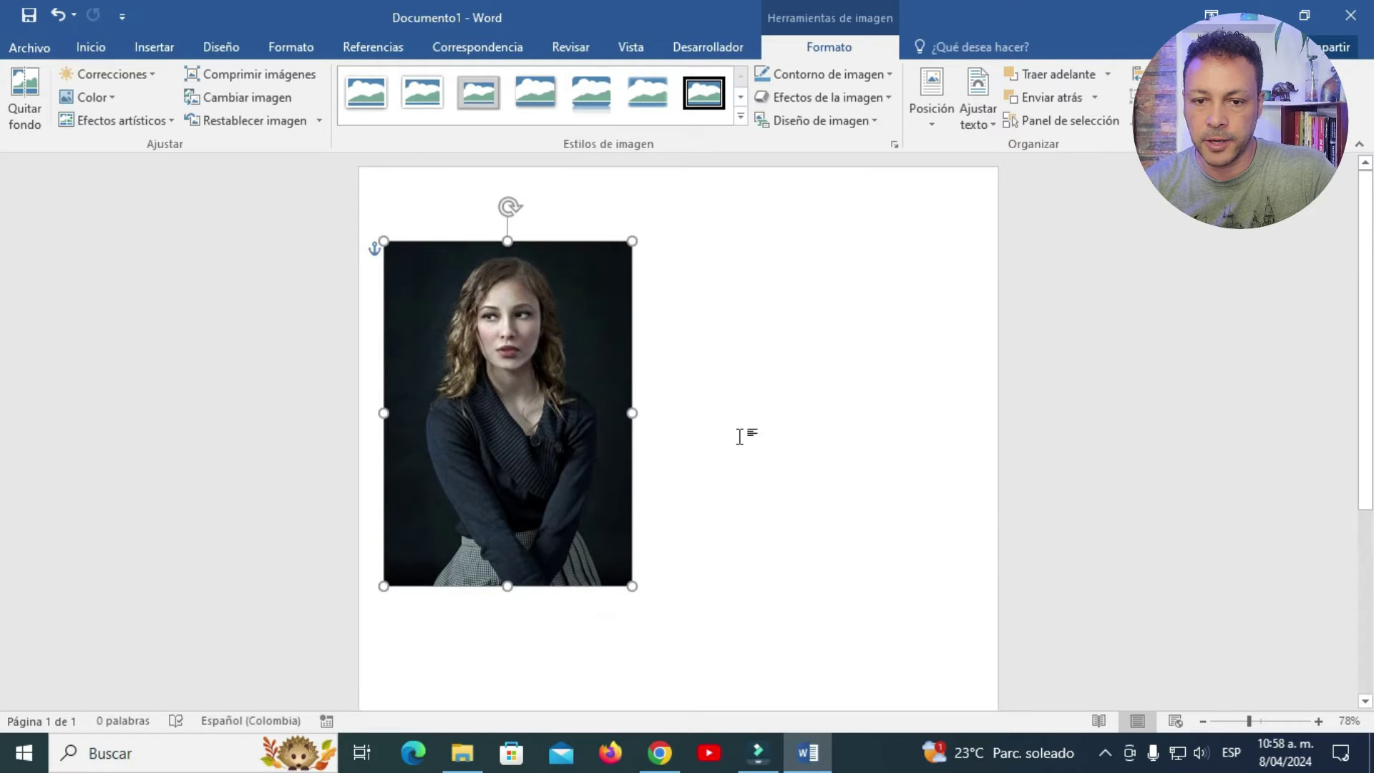
{"action": "left_click_drag", "start_coordinate": [582, 408], "coordinate": [539, 373]}
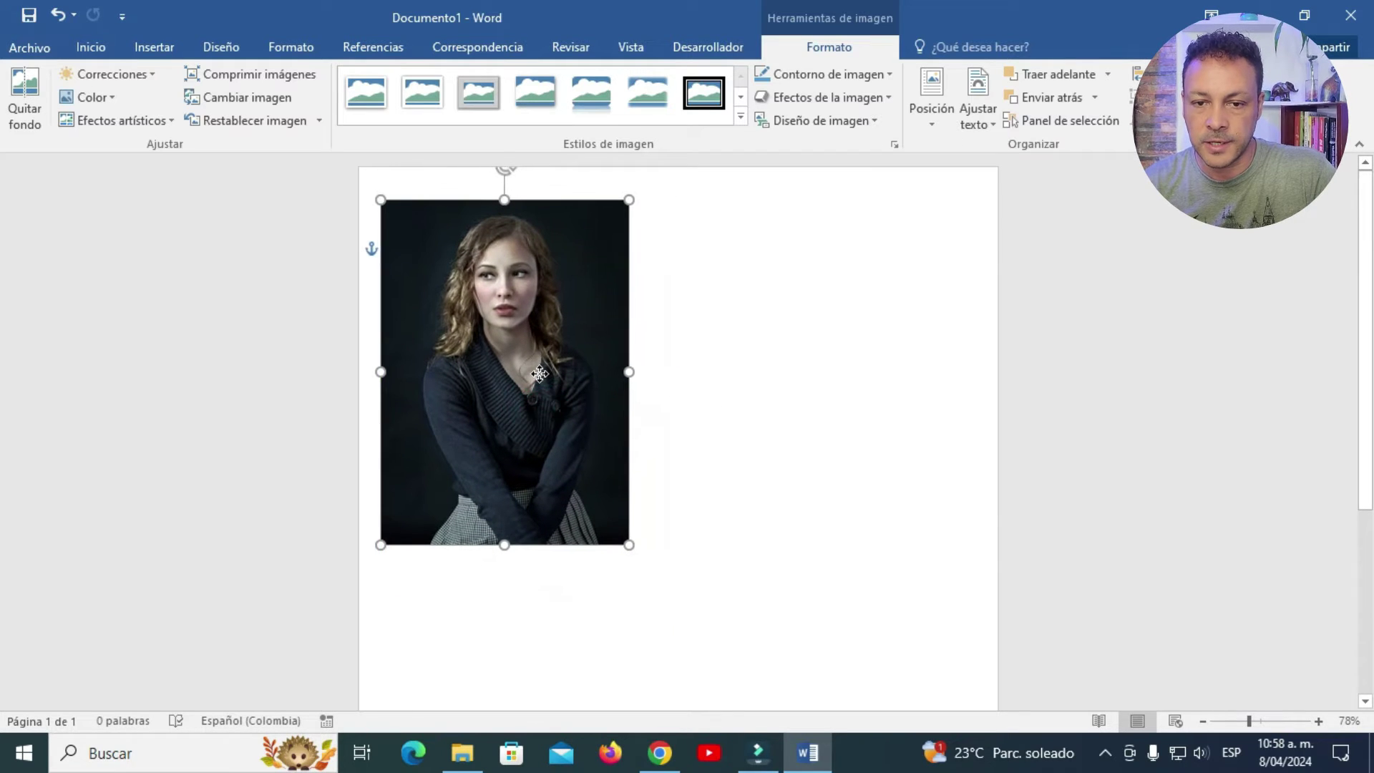
{"action": "left_click_drag", "start_coordinate": [628, 546], "coordinate": [682, 619]}
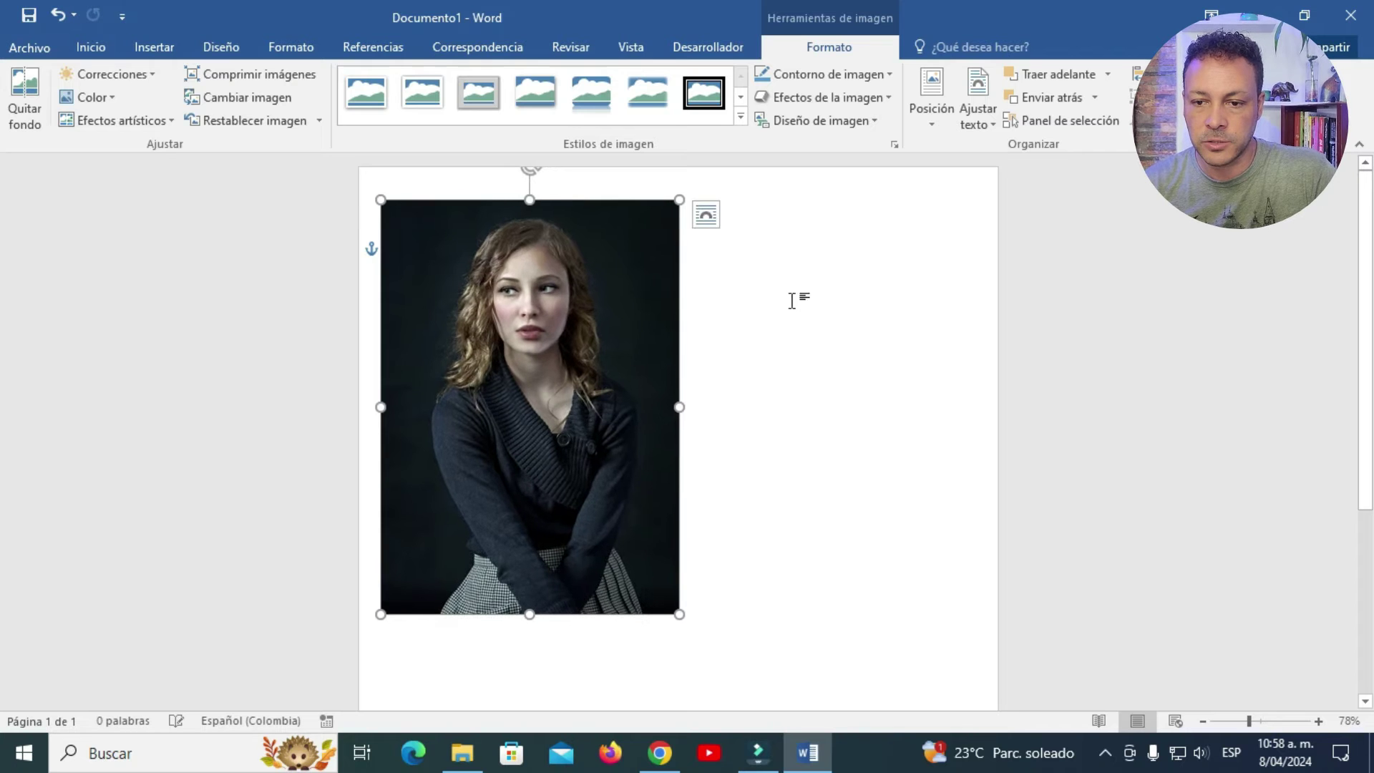
{"action": "left_click", "coordinate": [870, 313]}
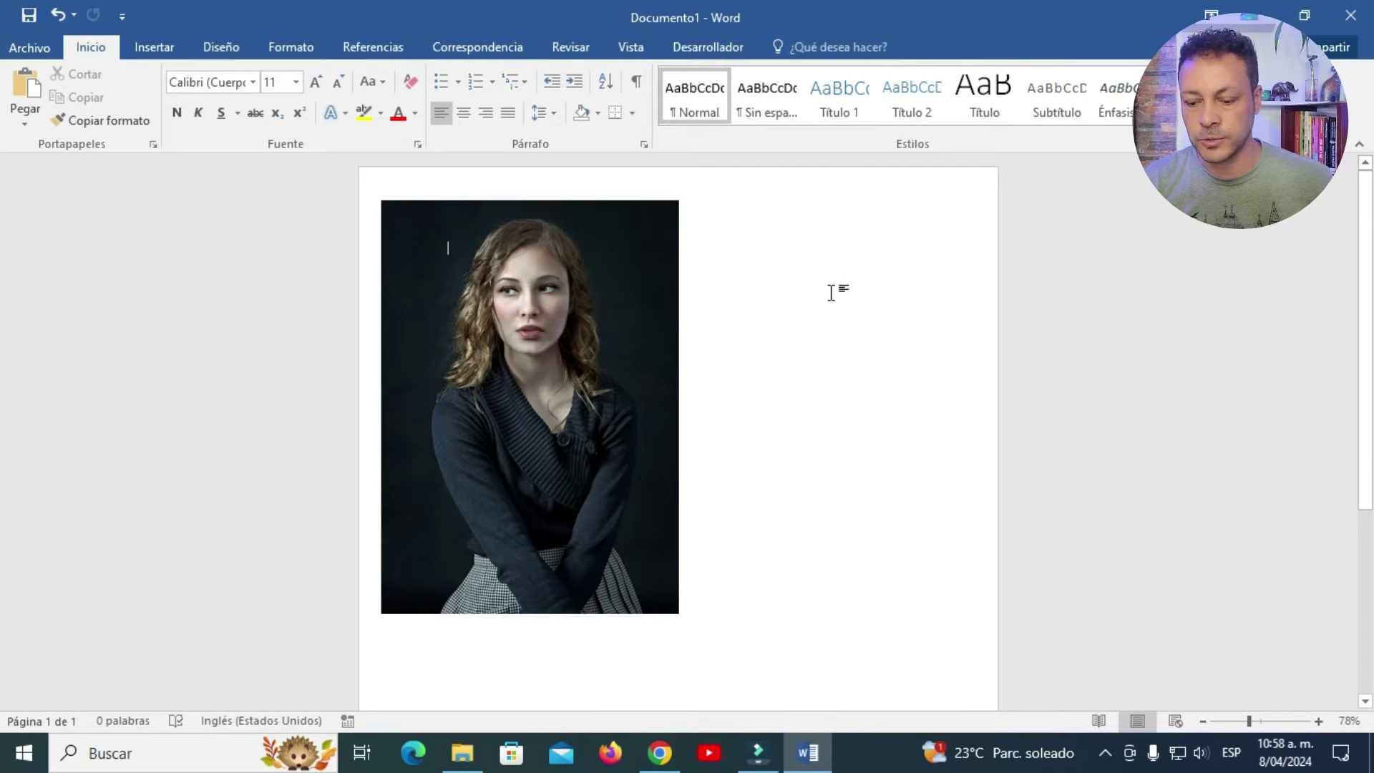
{"action": "left_click", "coordinate": [1317, 721]}
{"action": "left_click", "coordinate": [1317, 721]}
{"action": "left_click", "coordinate": [1317, 721]}
{"action": "left_click", "coordinate": [1317, 721]}
{"action": "left_click", "coordinate": [1317, 721]}
{"action": "left_click", "coordinate": [1313, 720]}
{"action": "left_click", "coordinate": [1313, 720]}
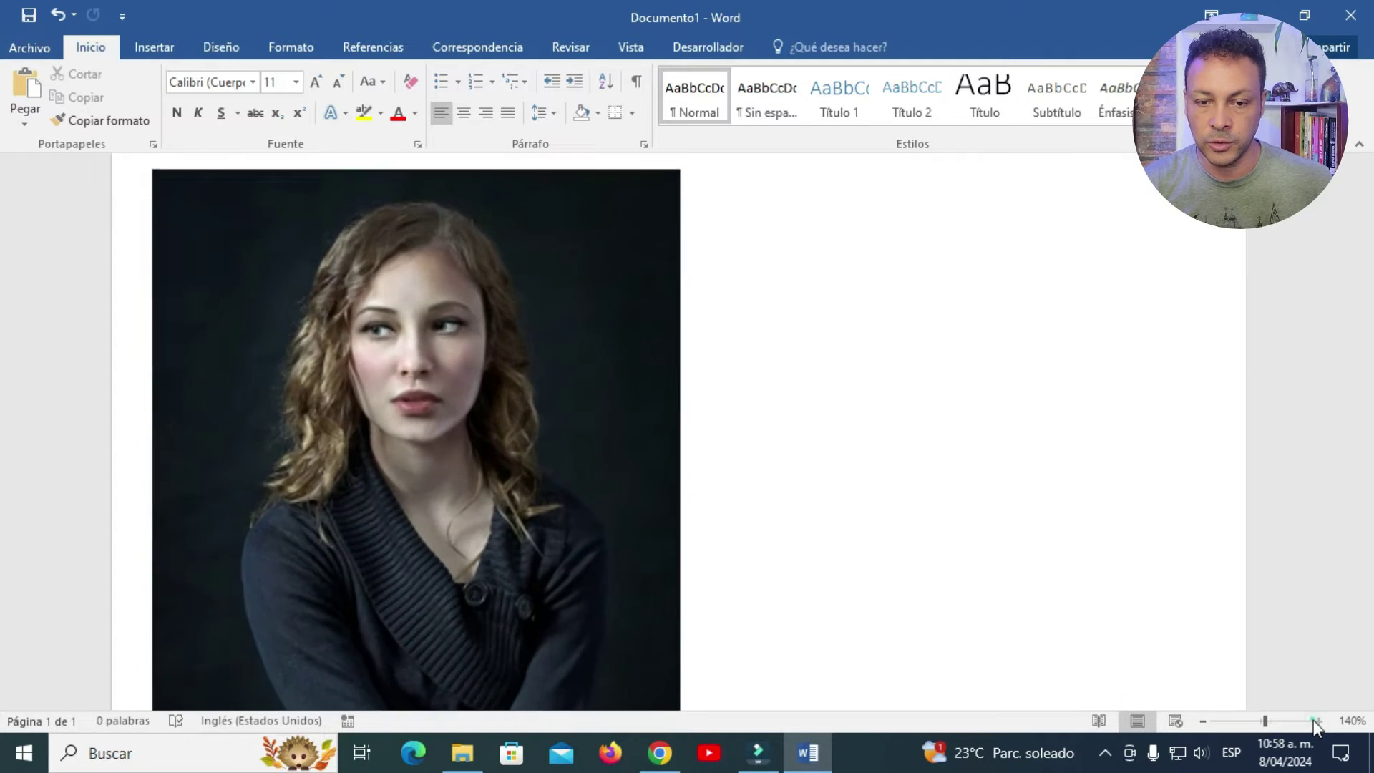
{"action": "left_click", "coordinate": [1313, 720]}
{"action": "left_click", "coordinate": [1313, 720]}
{"action": "left_click", "coordinate": [1313, 720]}
{"action": "left_click", "coordinate": [1313, 720]}
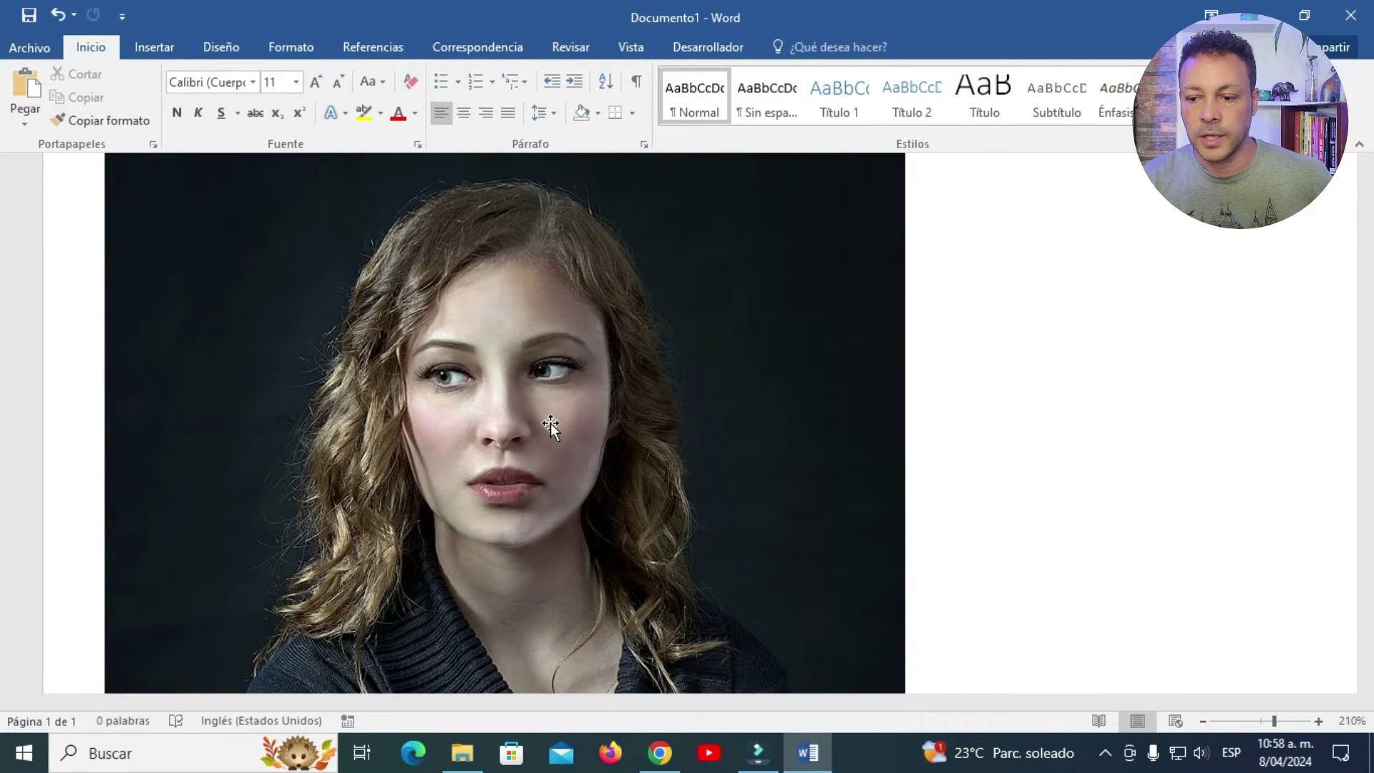
{"action": "left_click", "coordinate": [1205, 722]}
{"action": "left_click", "coordinate": [1205, 722]}
{"action": "left_click", "coordinate": [1205, 721]}
{"action": "double_click", "coordinate": [1204, 721]}
{"action": "left_click", "coordinate": [1205, 722]}
{"action": "left_click", "coordinate": [1205, 721]}
{"action": "left_click", "coordinate": [1205, 721]}
{"action": "left_click", "coordinate": [1204, 722]}
{"action": "left_click", "coordinate": [1205, 722]}
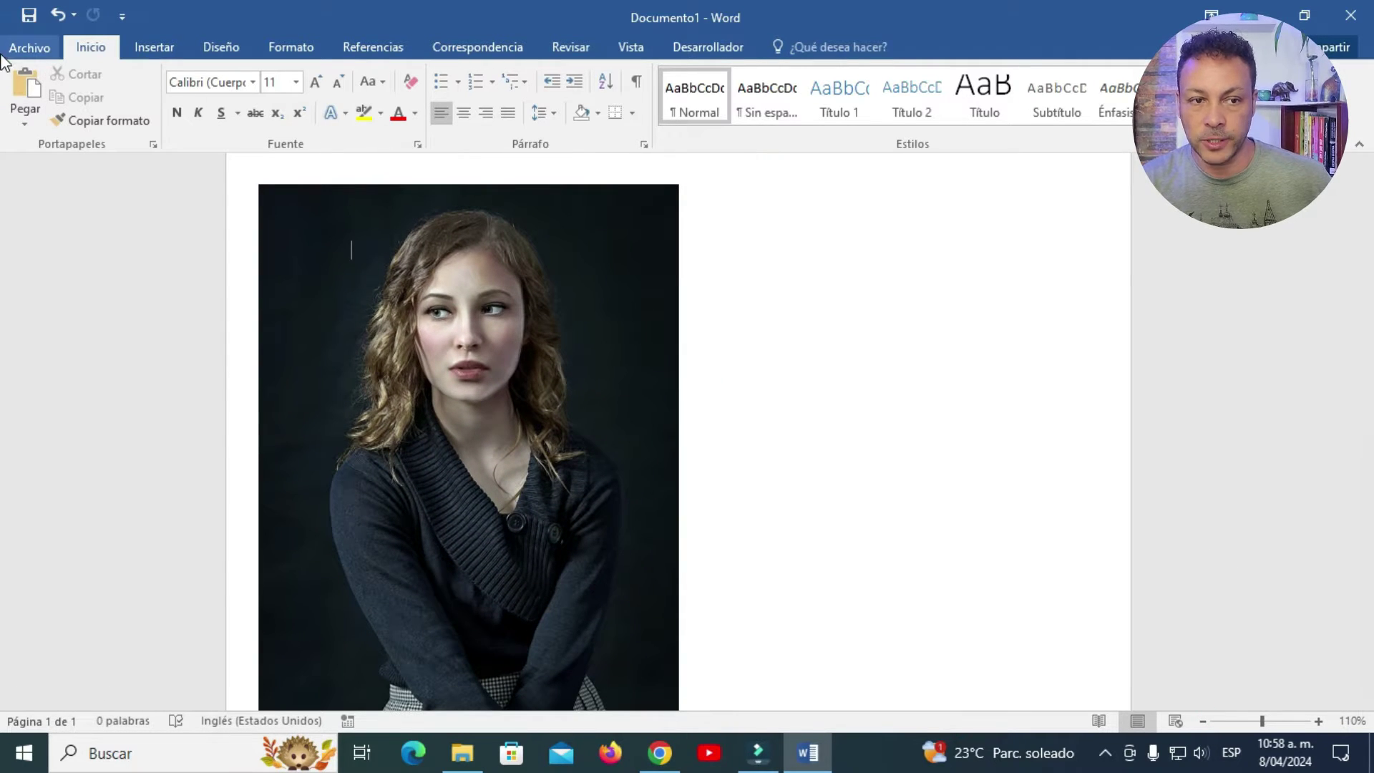
Save the document in Documentos as 'imagen de calidad alta' and close Word.
{"action": "left_click", "coordinate": [1348, 19]}
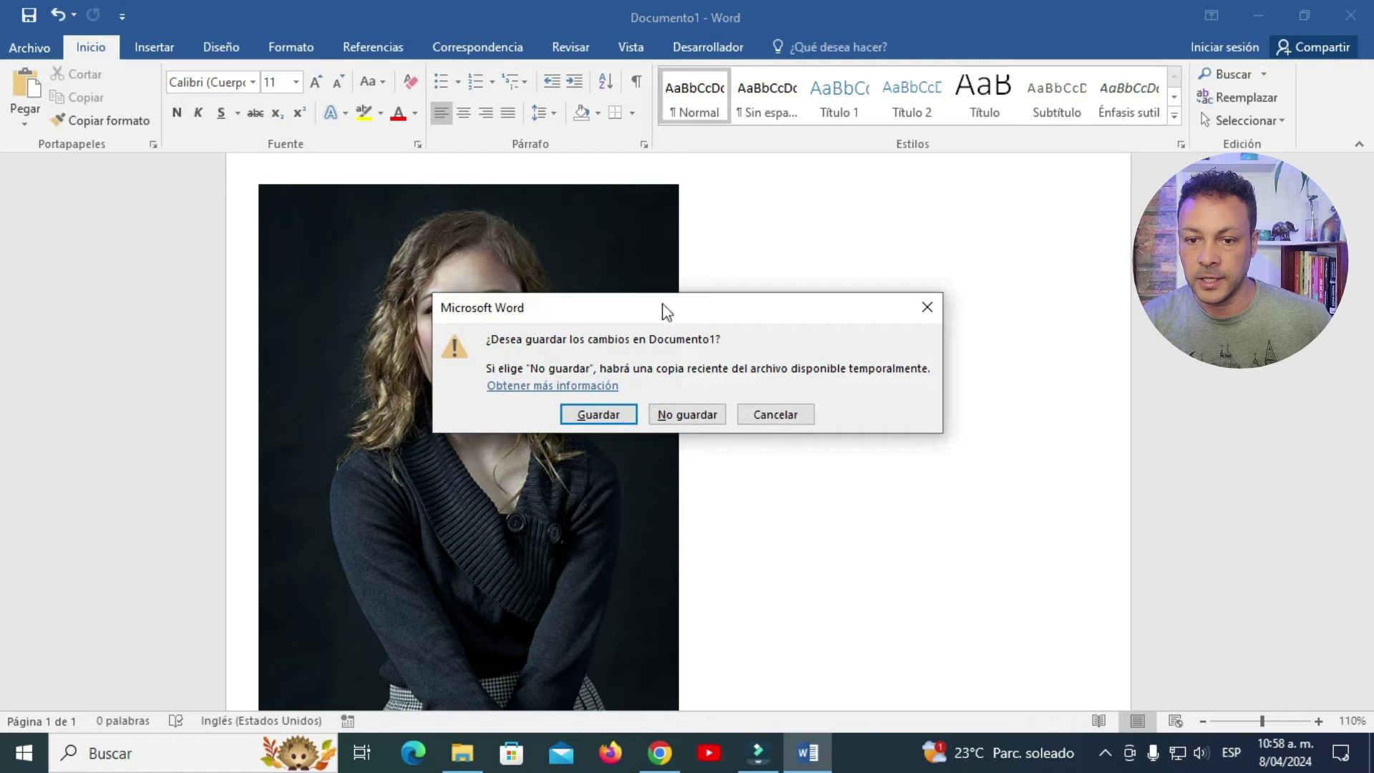
{"action": "left_click", "coordinate": [617, 411]}
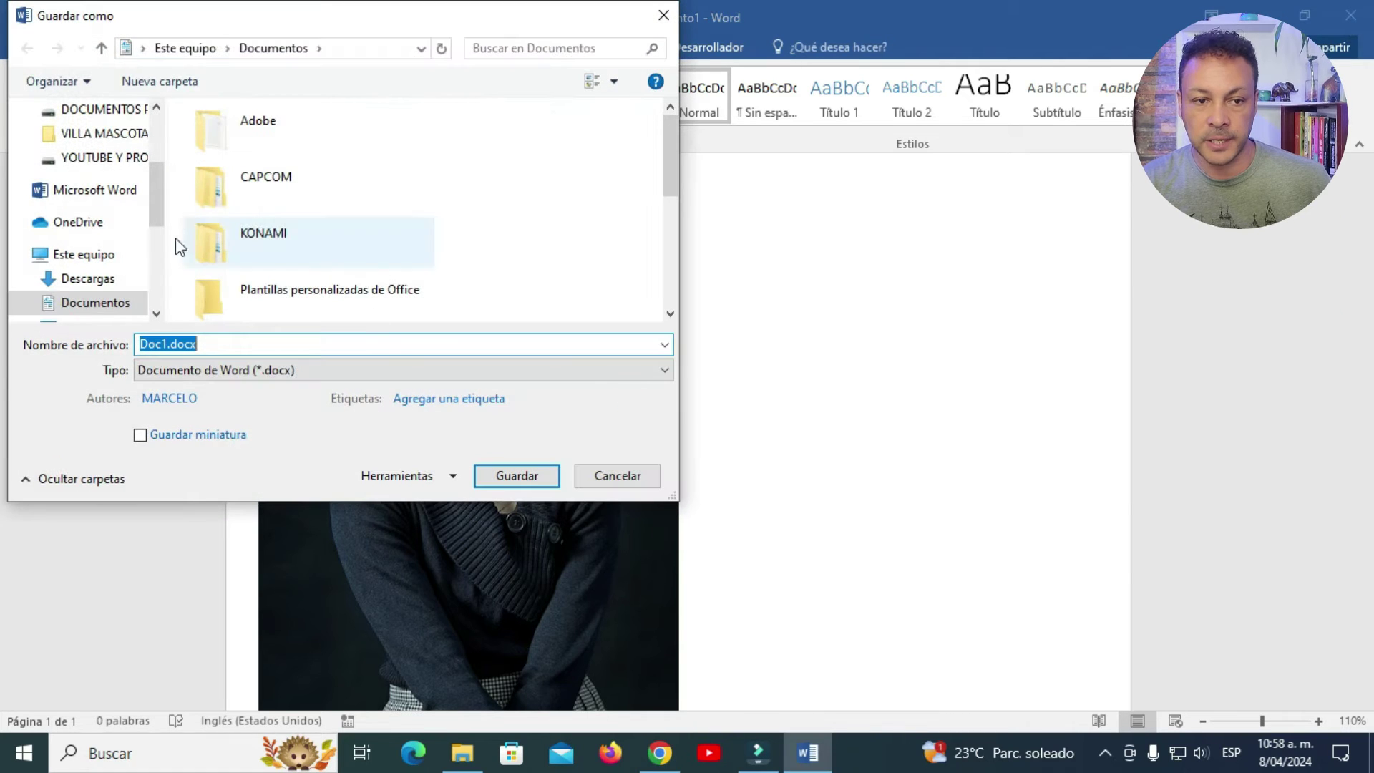
{"action": "left_click", "coordinate": [98, 306]}
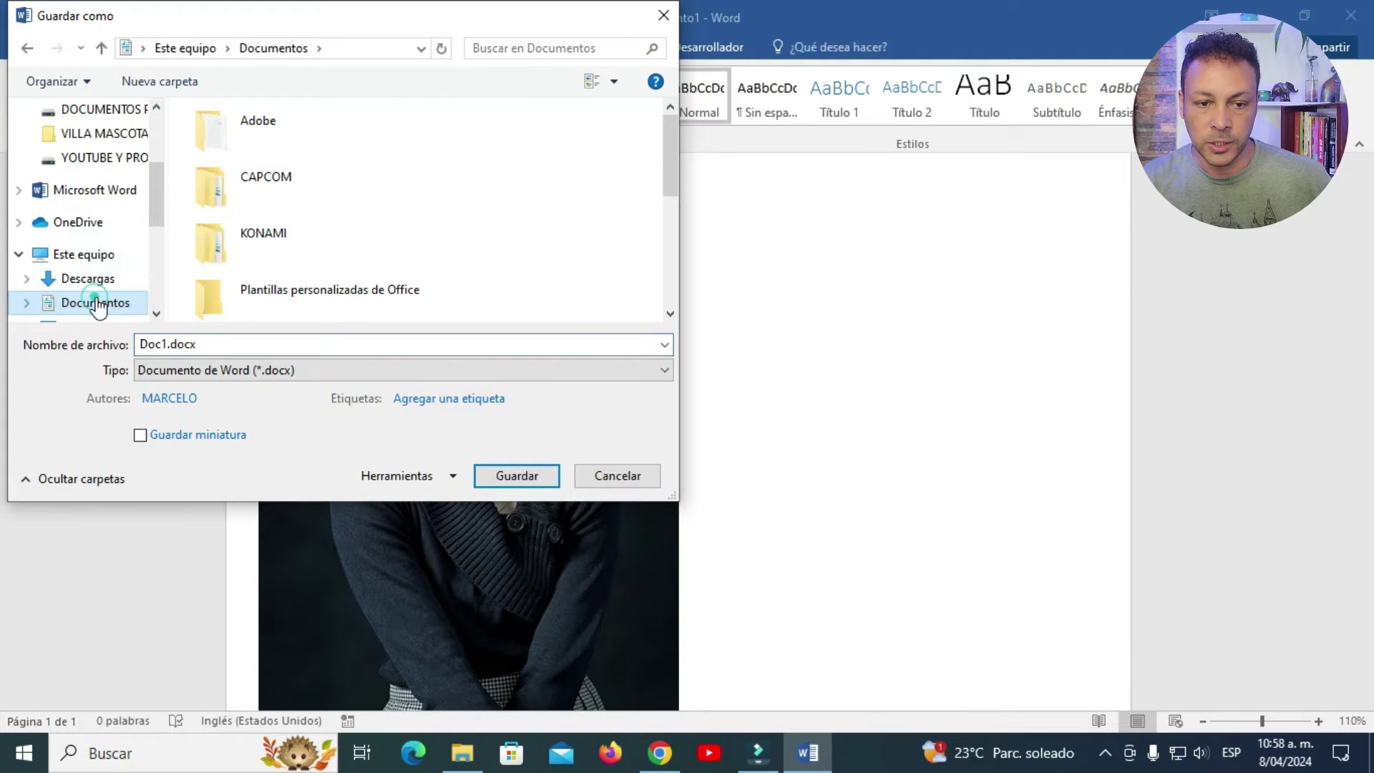
{"action": "left_click", "coordinate": [226, 341]}
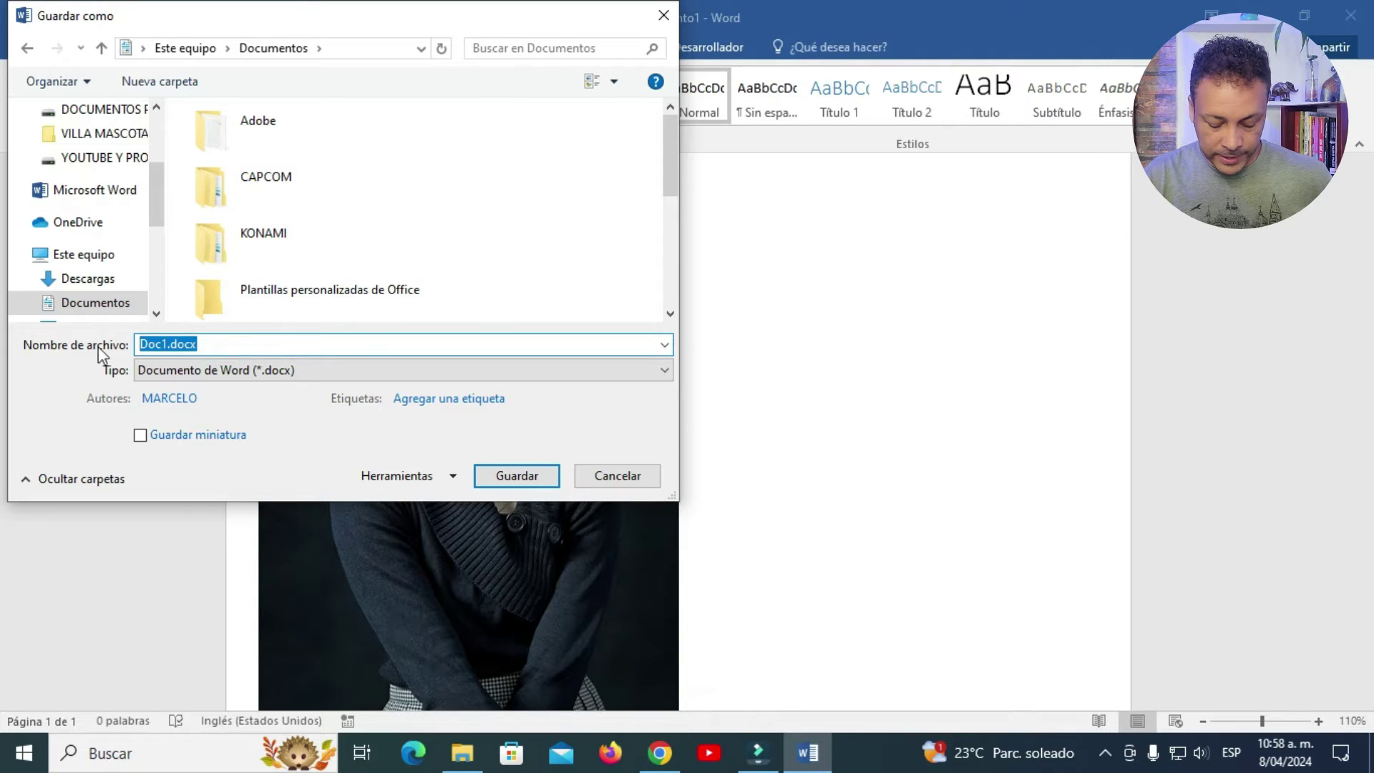
{"action": "type", "text": "imagen de ca"}
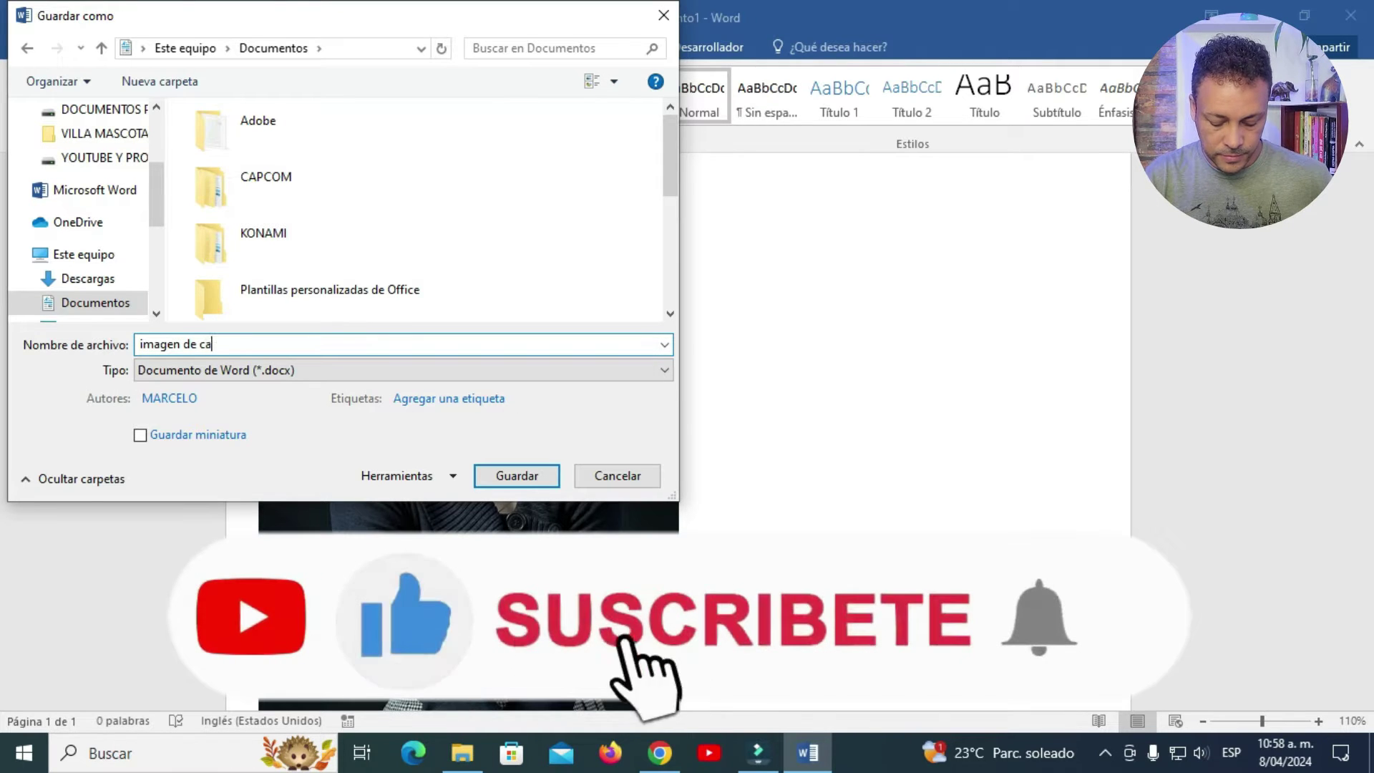
{"action": "type", "text": "lidad alta"}
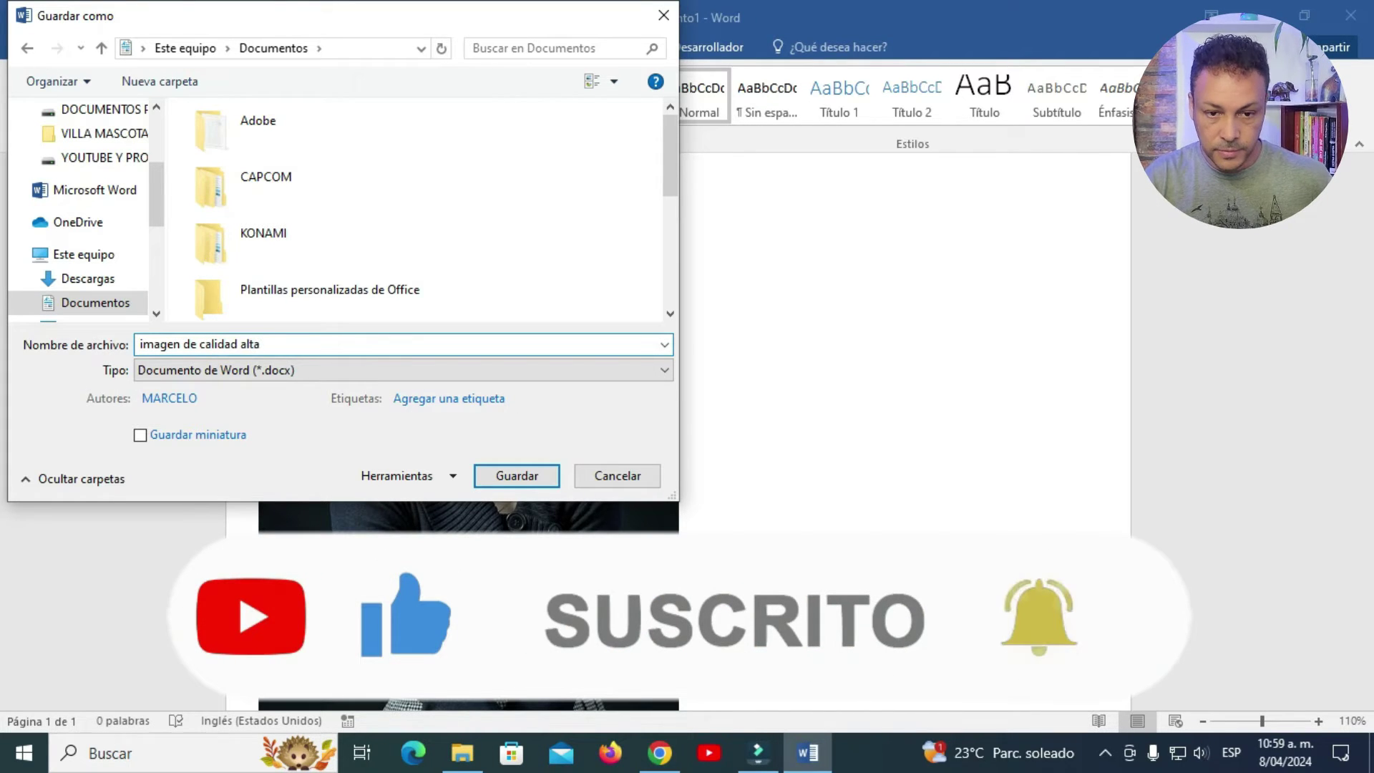
{"action": "left_click", "coordinate": [499, 474]}
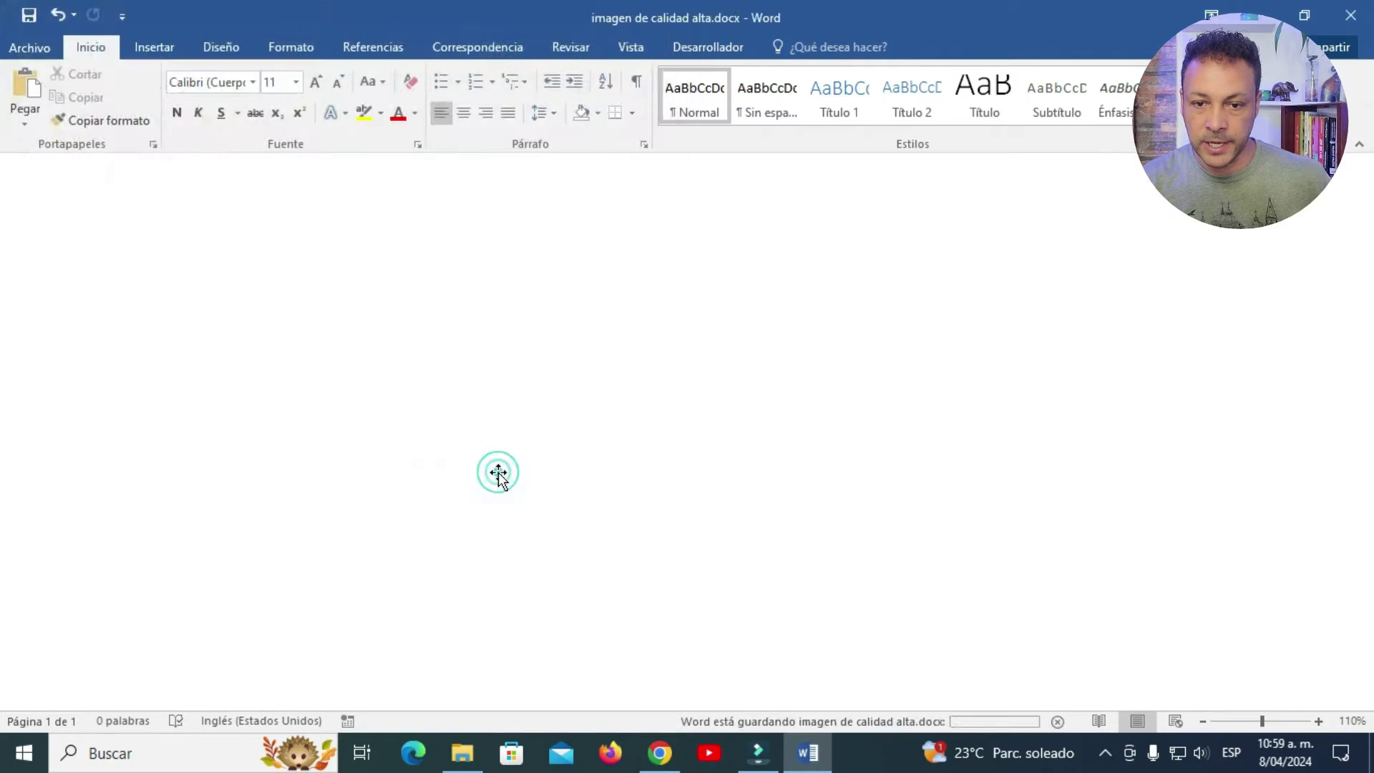
{"action": "key", "text": "alt+F4"}
In File Explorer's Documentos folder, select imagen de calidad alta.docx to check its size.
{"action": "left_click", "coordinate": [461, 755]}
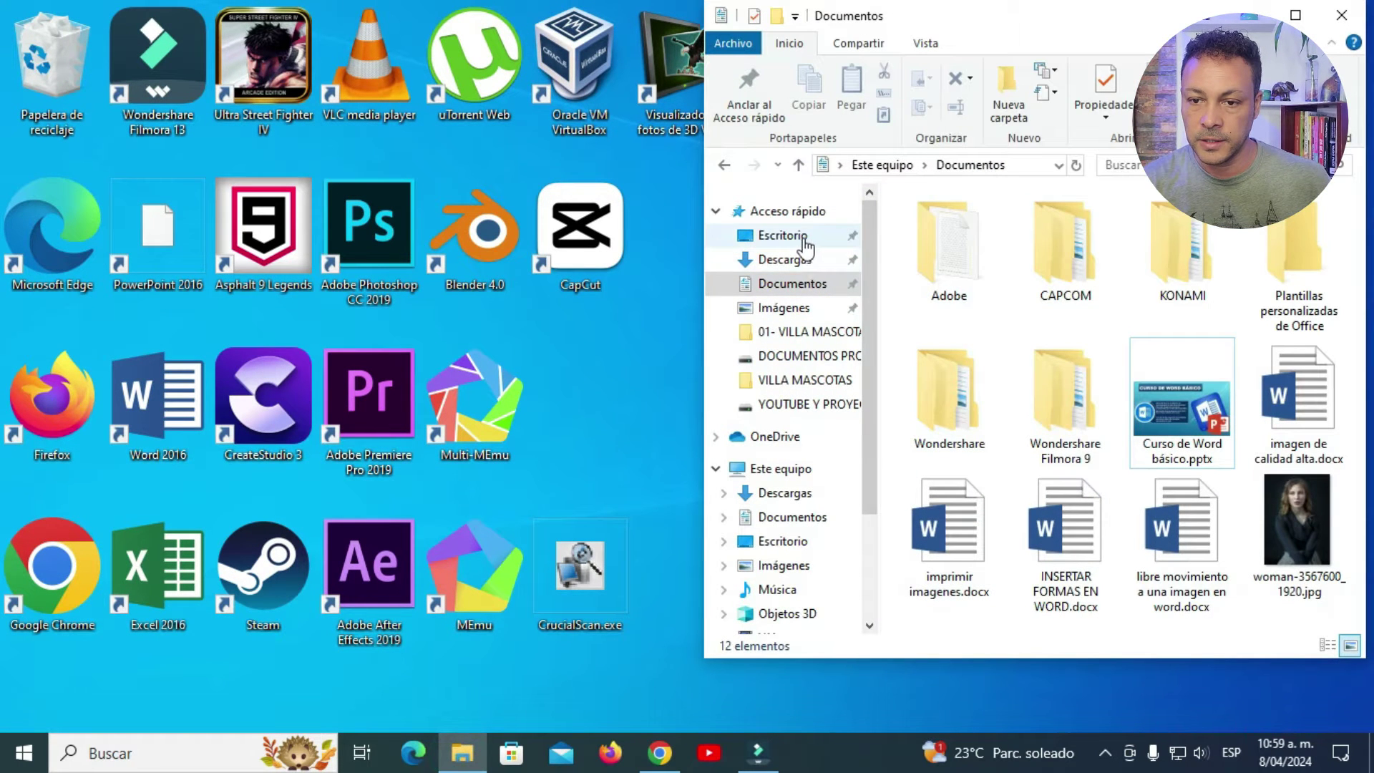
{"action": "left_click", "coordinate": [794, 284]}
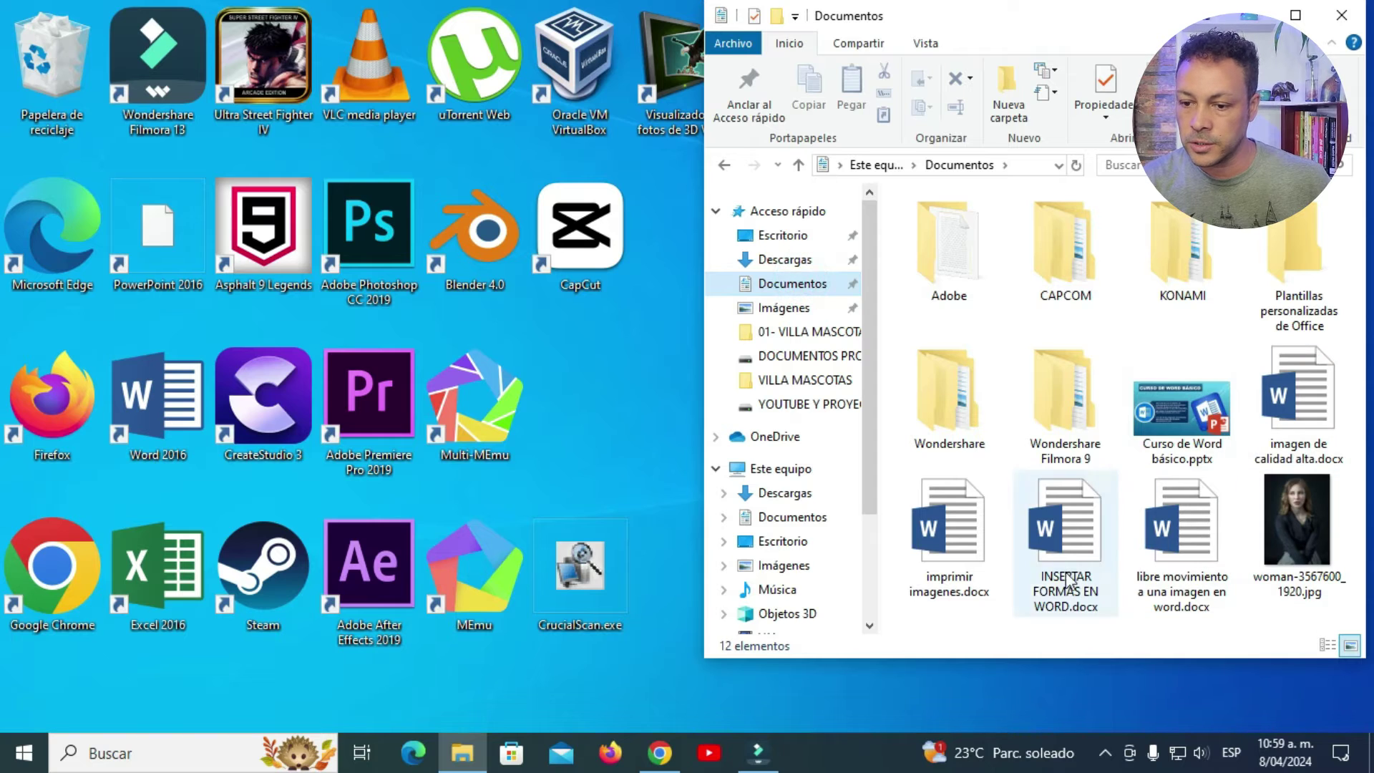
{"action": "left_click", "coordinate": [1298, 401]}
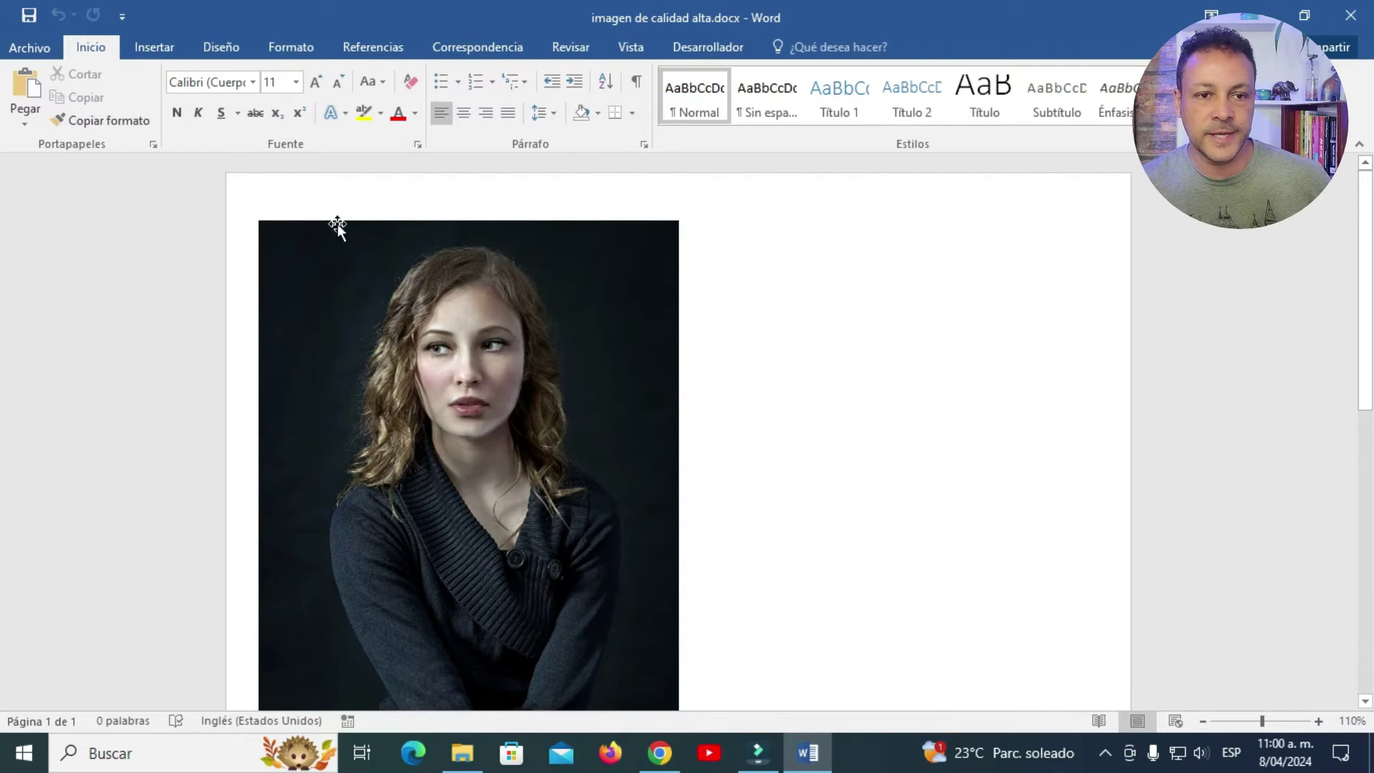
Insert woman-3567600_1920.jpg from Documentos again through Insertar > Imágenes.
{"action": "left_click", "coordinate": [153, 46]}
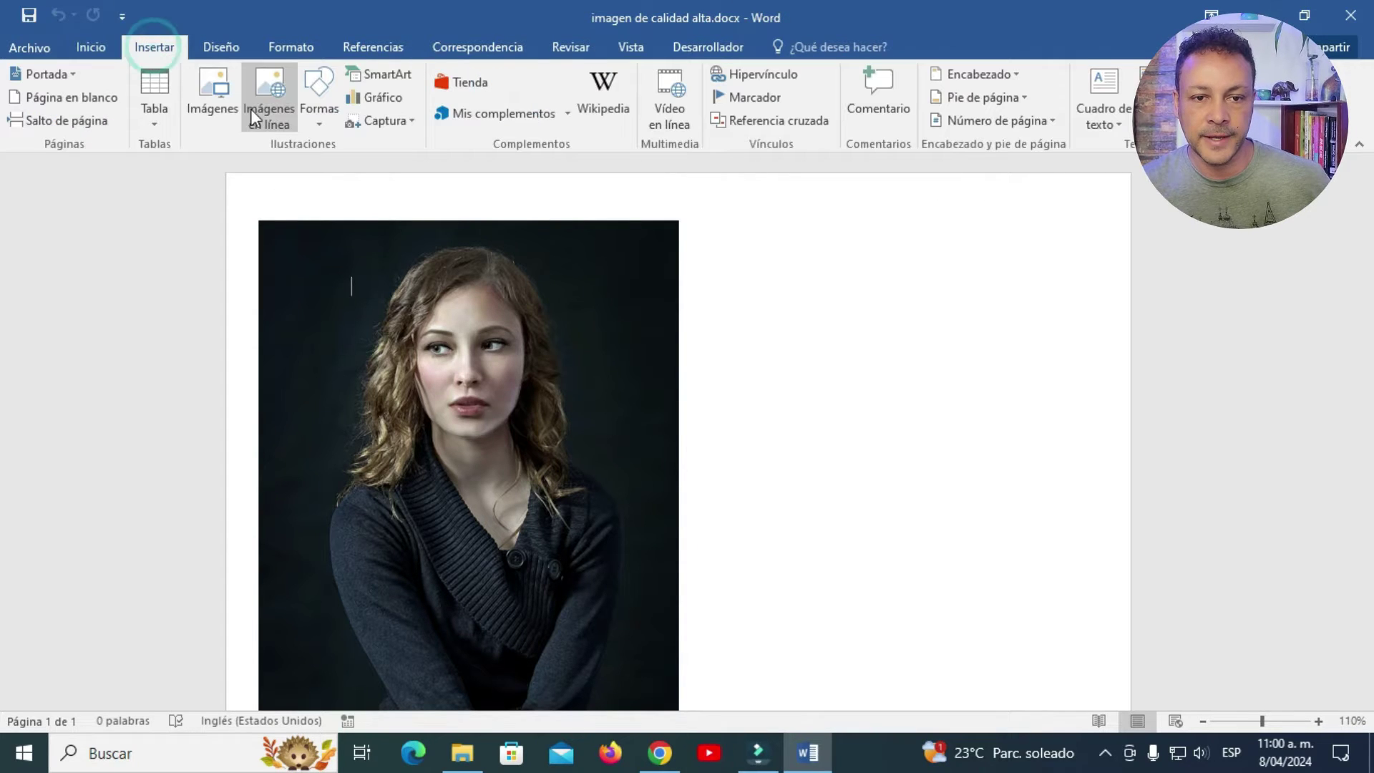
{"action": "left_click", "coordinate": [217, 105]}
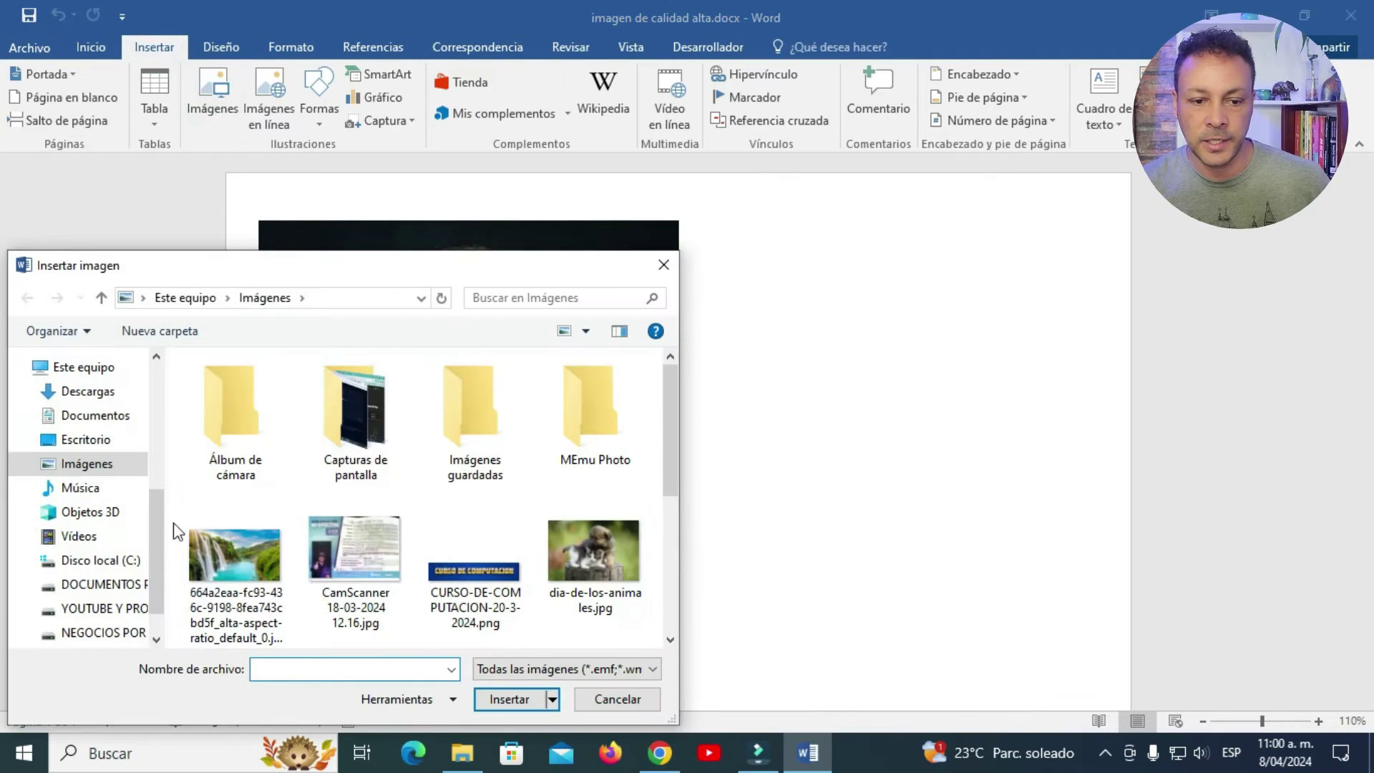
{"action": "left_click", "coordinate": [100, 417]}
{"action": "scroll", "coordinate": [358, 516], "scroll_direction": "down", "scroll_amount": 3}
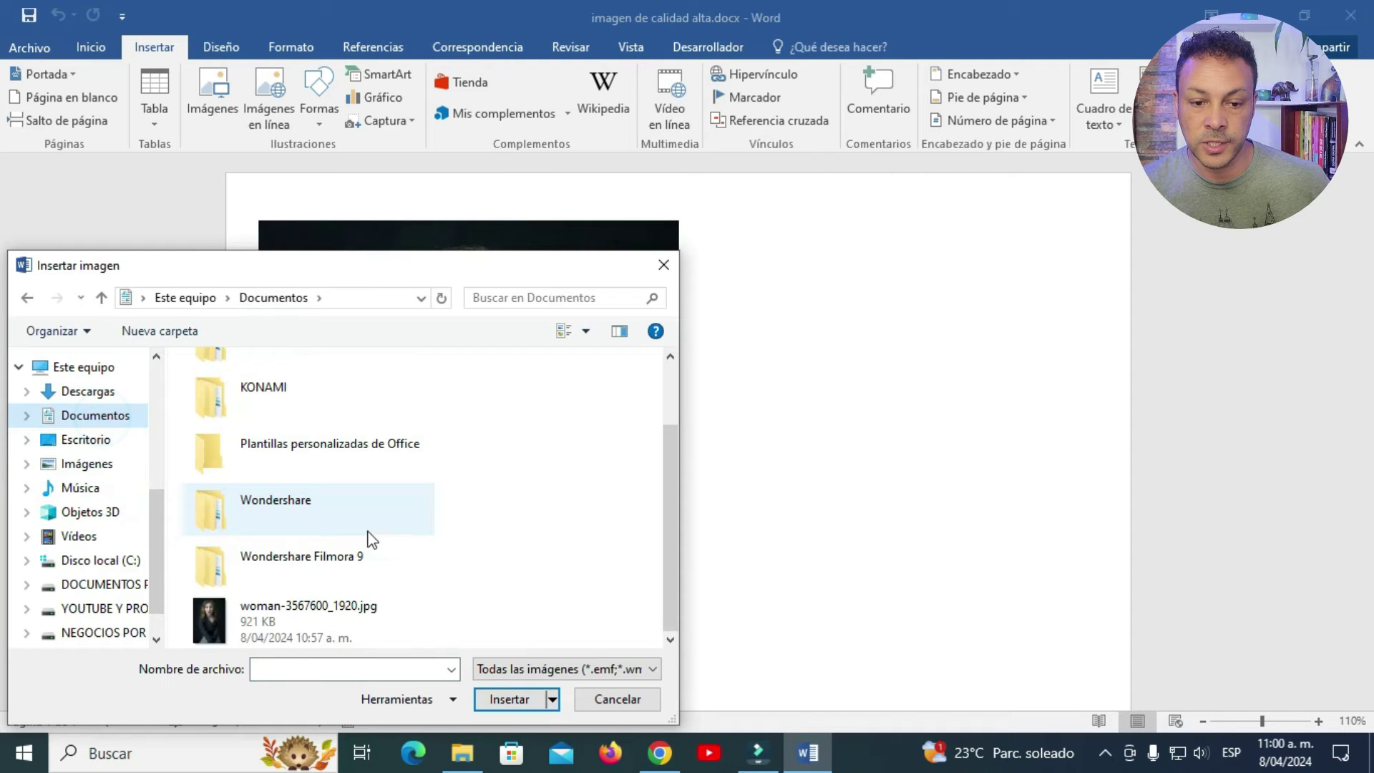
{"action": "double_click", "coordinate": [309, 630]}
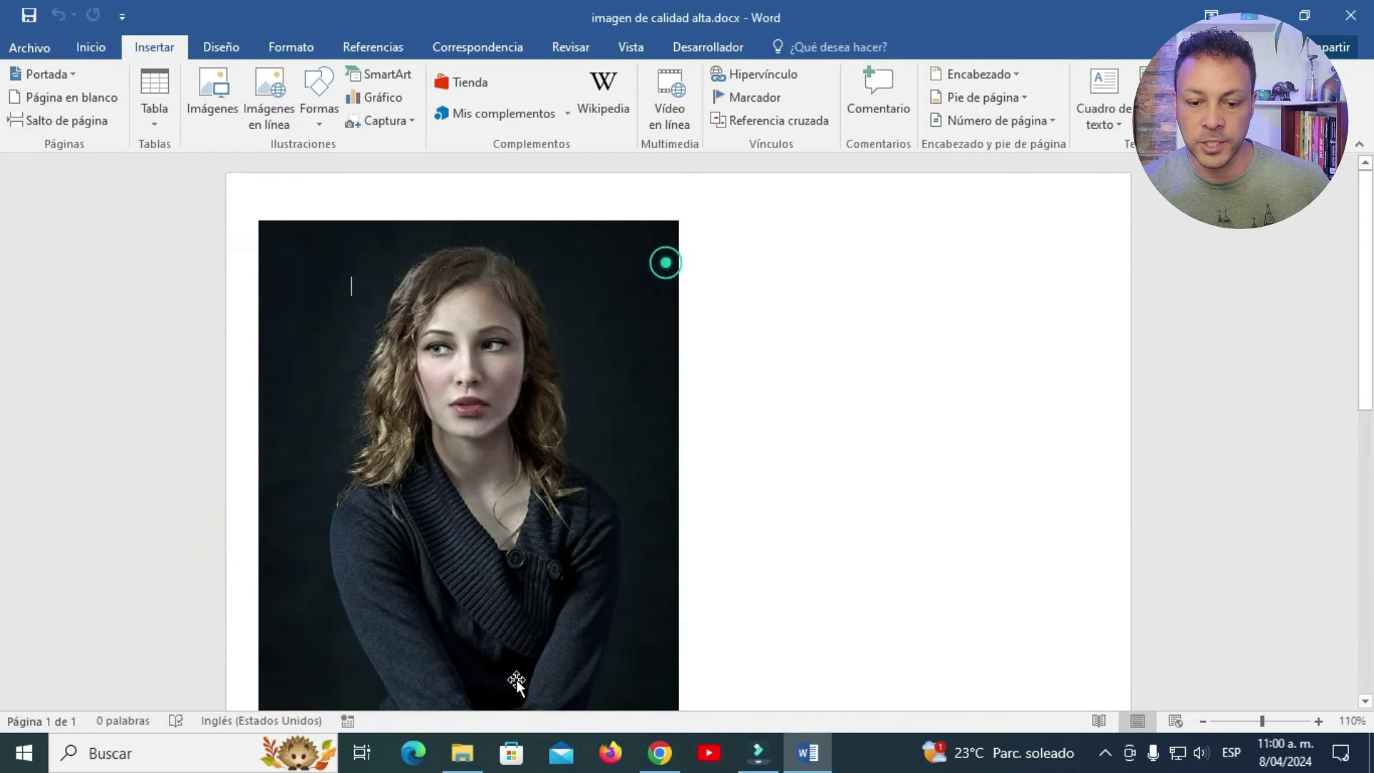
Drag woman-3567600_1920.jpg from File Explorer into the document.
{"action": "key", "text": "alt+Tab"}
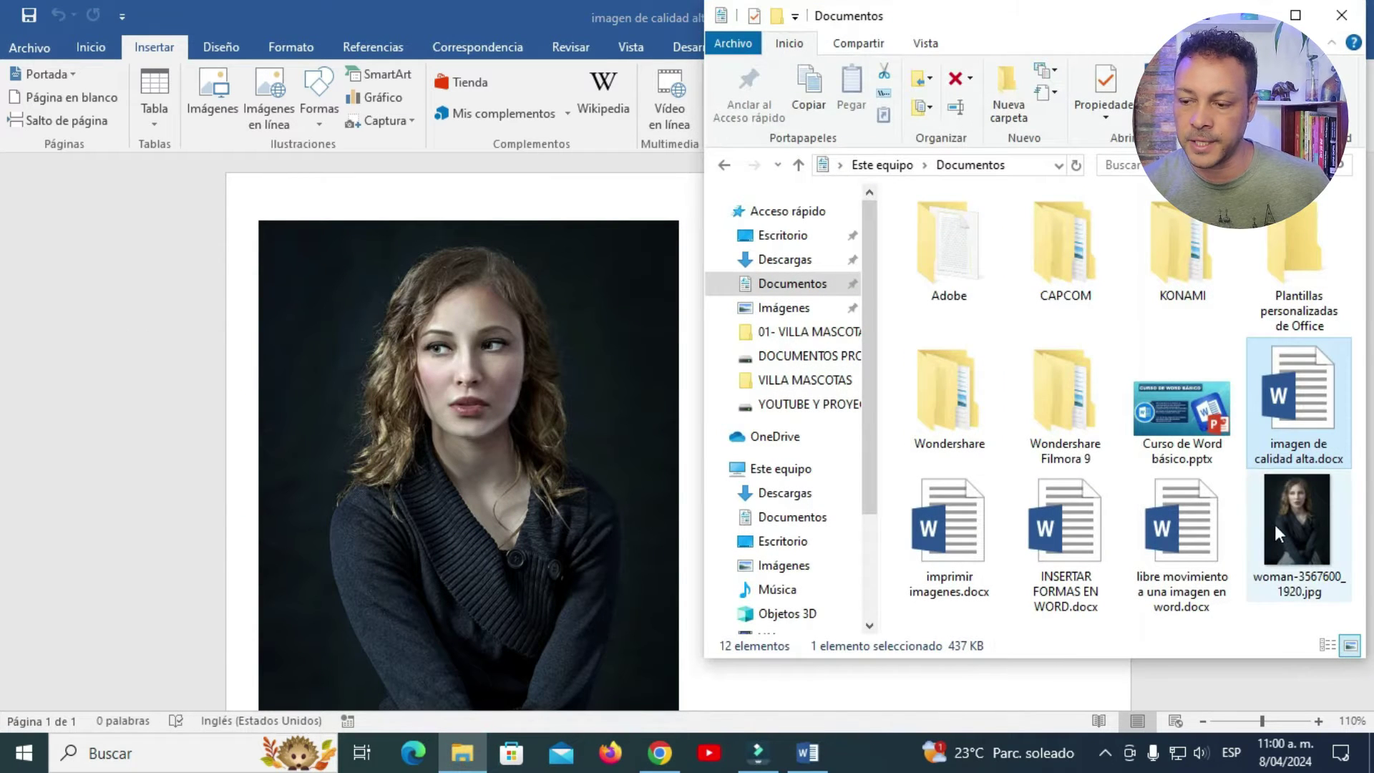
{"action": "left_click", "coordinate": [1285, 558]}
{"action": "left_click_drag", "start_coordinate": [1290, 533], "coordinate": [659, 461]}
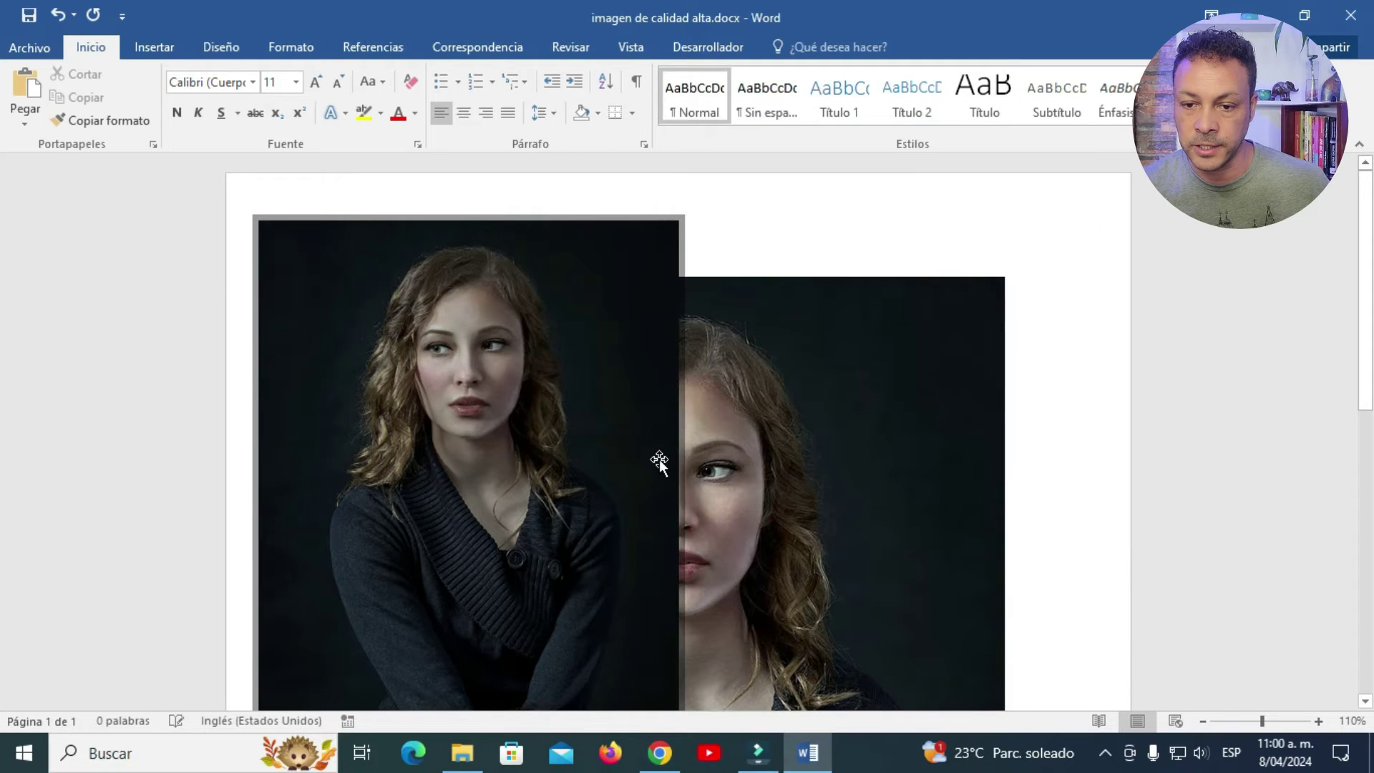
Set the second photo's text wrapping to In front of text.
{"action": "left_click", "coordinate": [845, 446]}
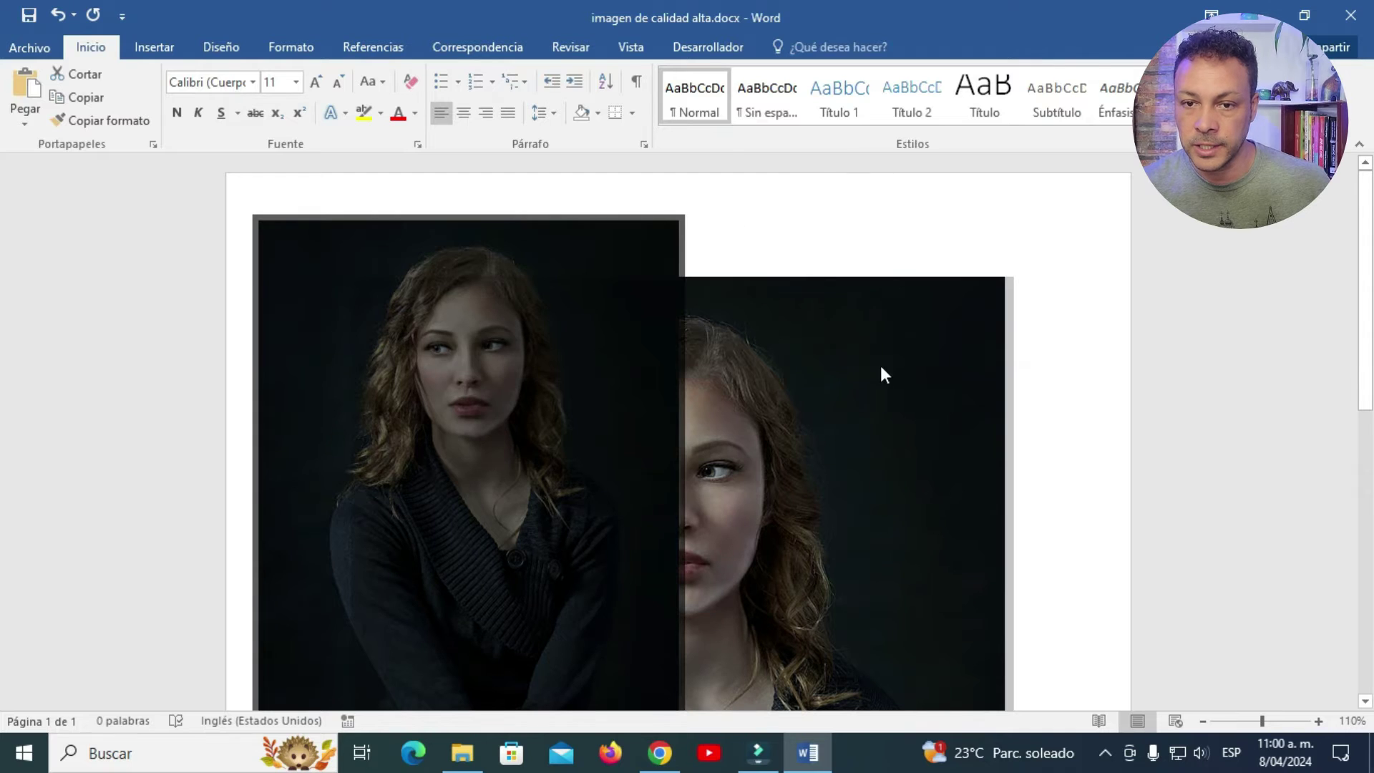
{"action": "left_click", "coordinate": [877, 366]}
{"action": "left_click", "coordinate": [651, 107]}
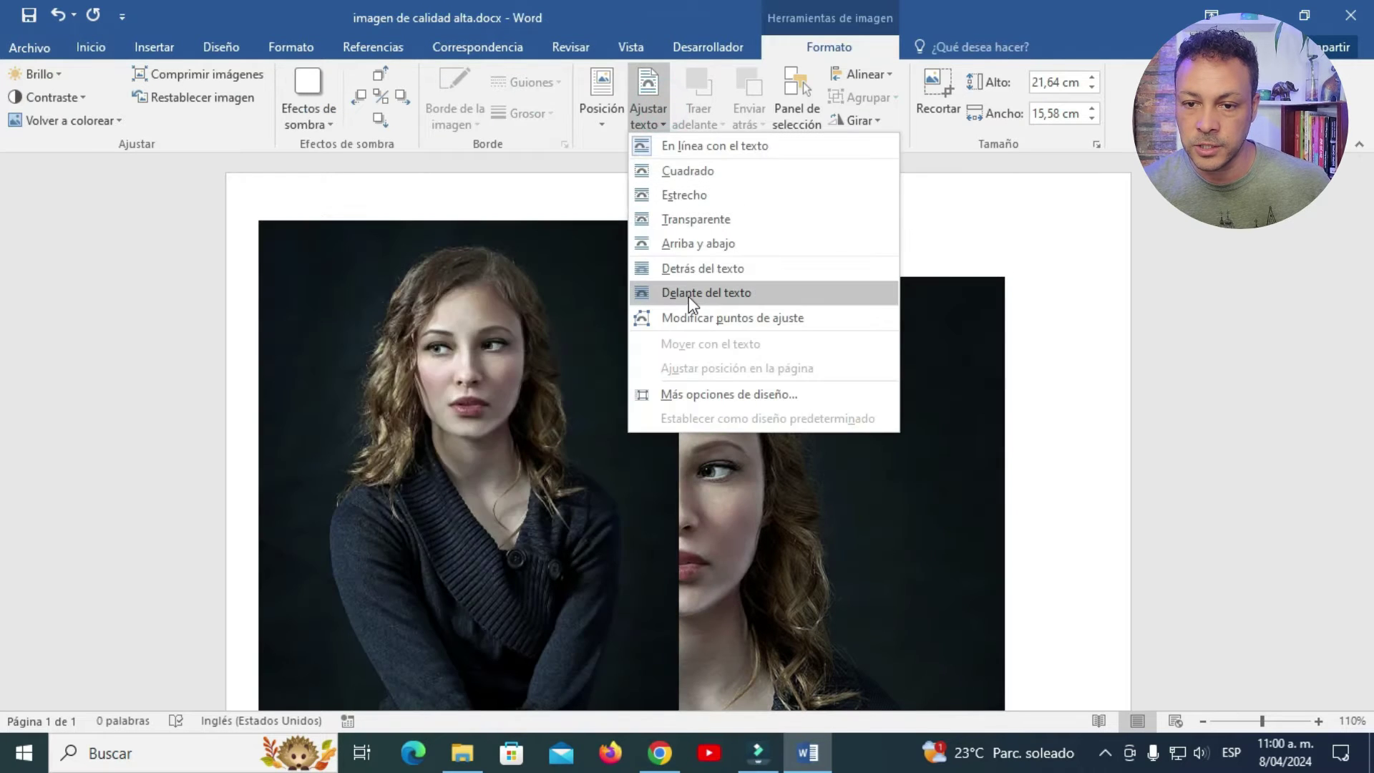
{"action": "left_click", "coordinate": [691, 292]}
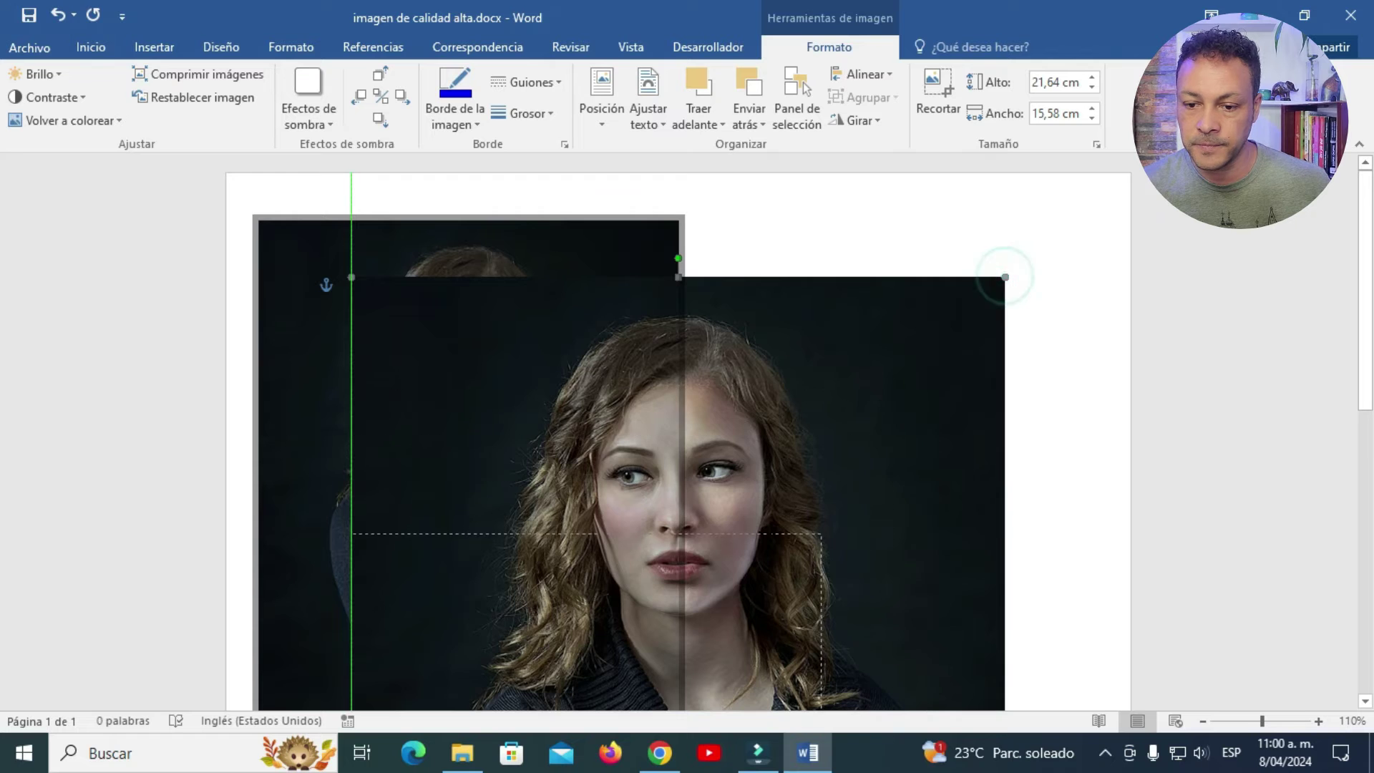
Shrink the second photo to about 15.53 × 11.18 cm and align it beside the first.
{"action": "left_click_drag", "start_coordinate": [820, 533], "coordinate": [912, 535]}
{"action": "left_click_drag", "start_coordinate": [1011, 348], "coordinate": [1066, 272]}
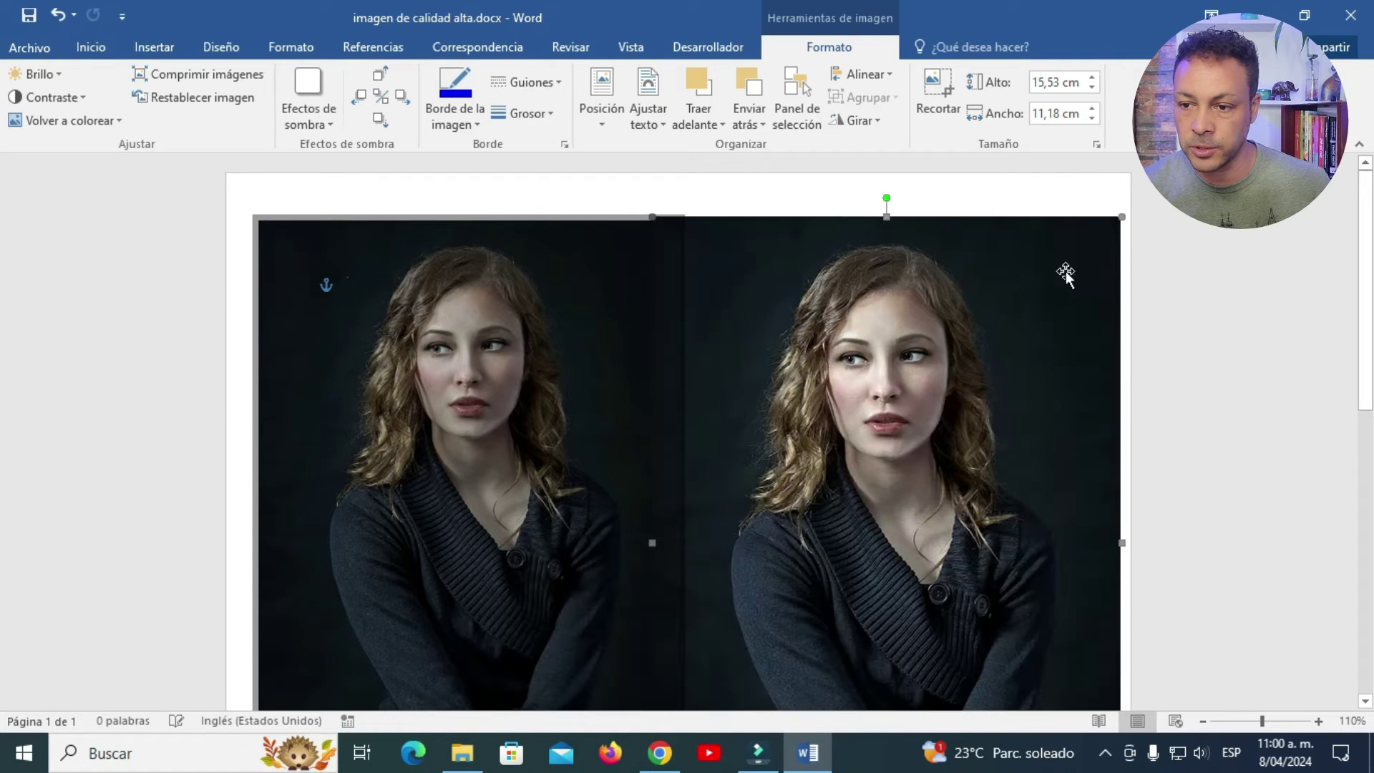
{"action": "left_click", "coordinate": [1120, 220]}
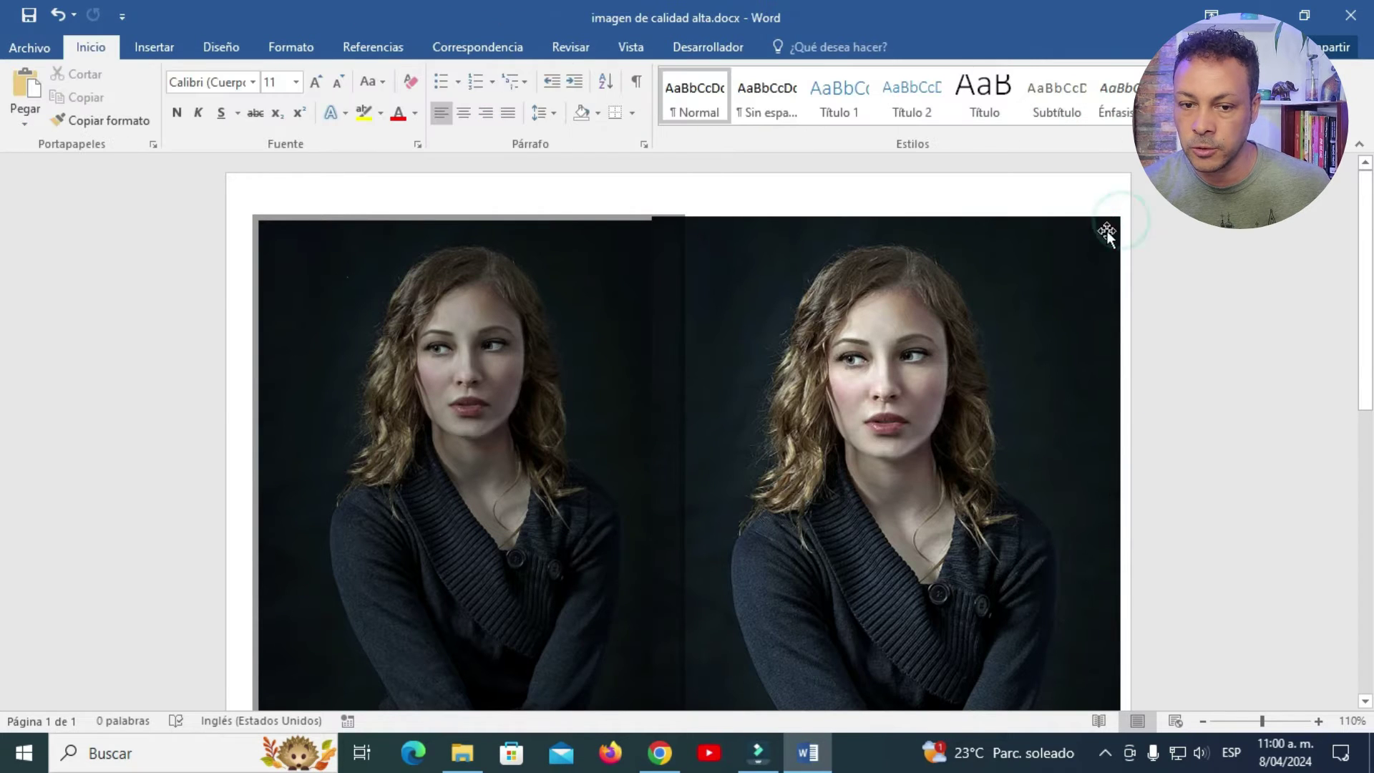
{"action": "left_click_drag", "start_coordinate": [1068, 272], "coordinate": [1073, 264]}
{"action": "left_click", "coordinate": [834, 215]}
Zoom in to compare the quality of the two portraits.
{"action": "left_click", "coordinate": [1317, 721]}
{"action": "left_click", "coordinate": [1317, 722]}
{"action": "left_click", "coordinate": [1317, 721]}
{"action": "left_click", "coordinate": [1317, 721]}
{"action": "left_click", "coordinate": [1317, 721]}
{"action": "left_click", "coordinate": [1317, 722]}
{"action": "left_click", "coordinate": [1317, 721]}
{"action": "left_click", "coordinate": [1317, 721]}
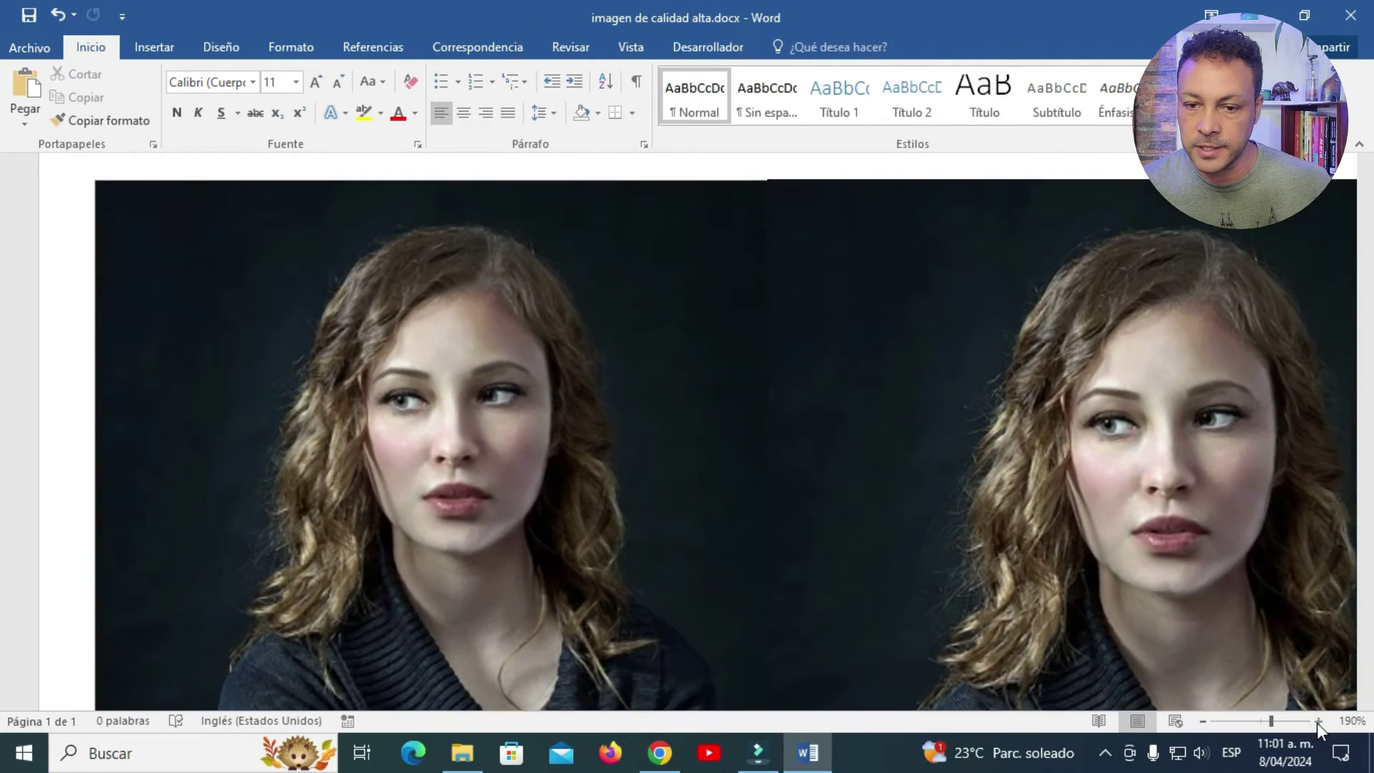
{"action": "left_click", "coordinate": [1317, 721]}
{"action": "left_click", "coordinate": [1317, 721]}
{"action": "left_click", "coordinate": [1317, 722]}
{"action": "left_click", "coordinate": [1317, 721]}
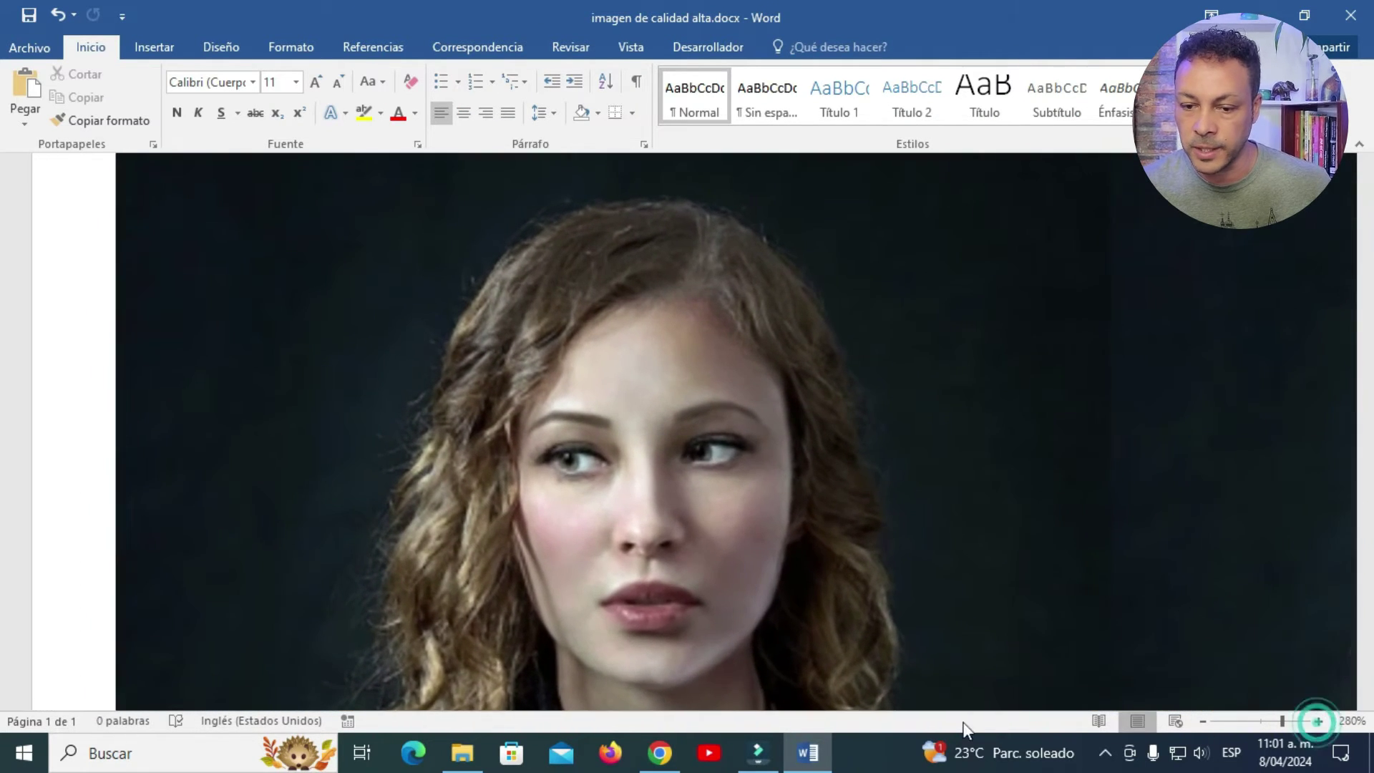
{"action": "left_click_drag", "start_coordinate": [683, 702], "coordinate": [931, 706]}
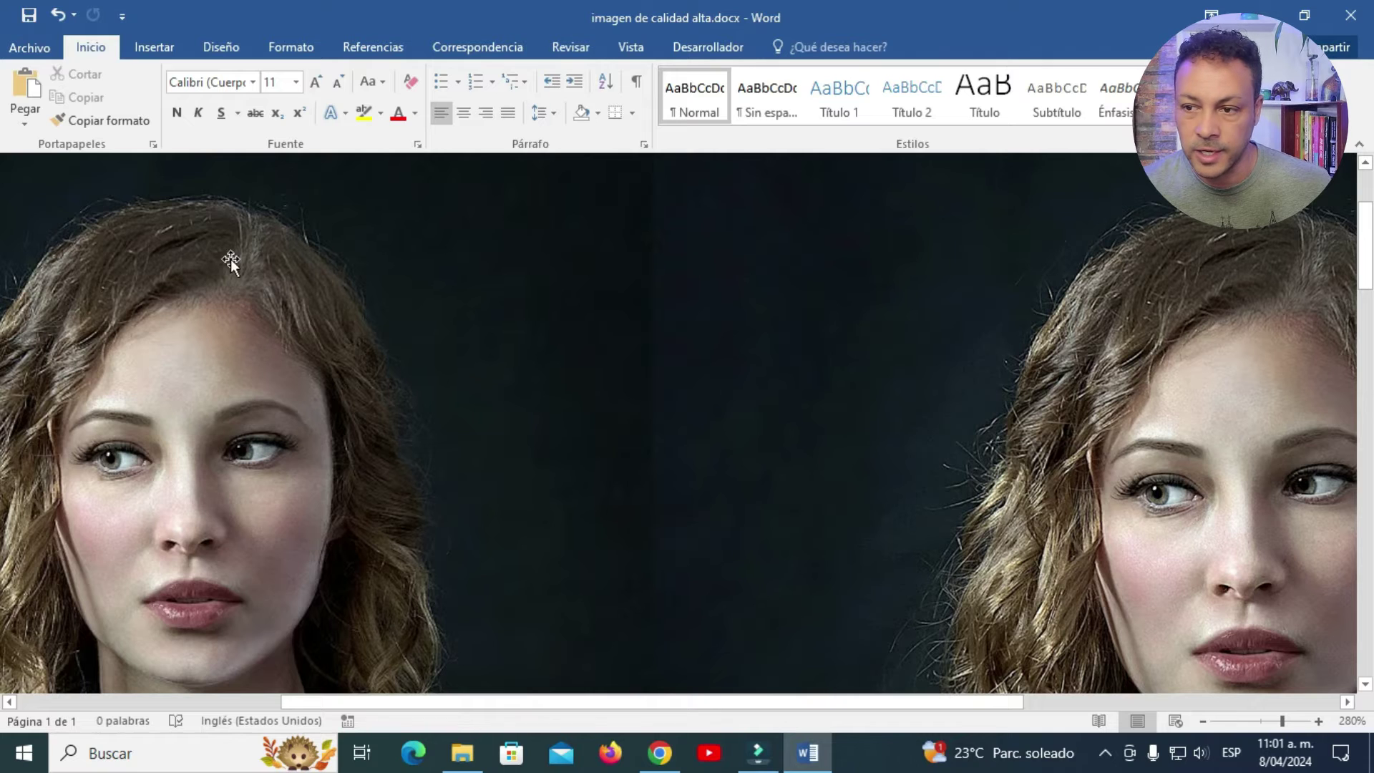
Zoom out and drag the right portrait flush against the left one.
{"action": "left_click_drag", "start_coordinate": [1266, 317], "coordinate": [966, 319]}
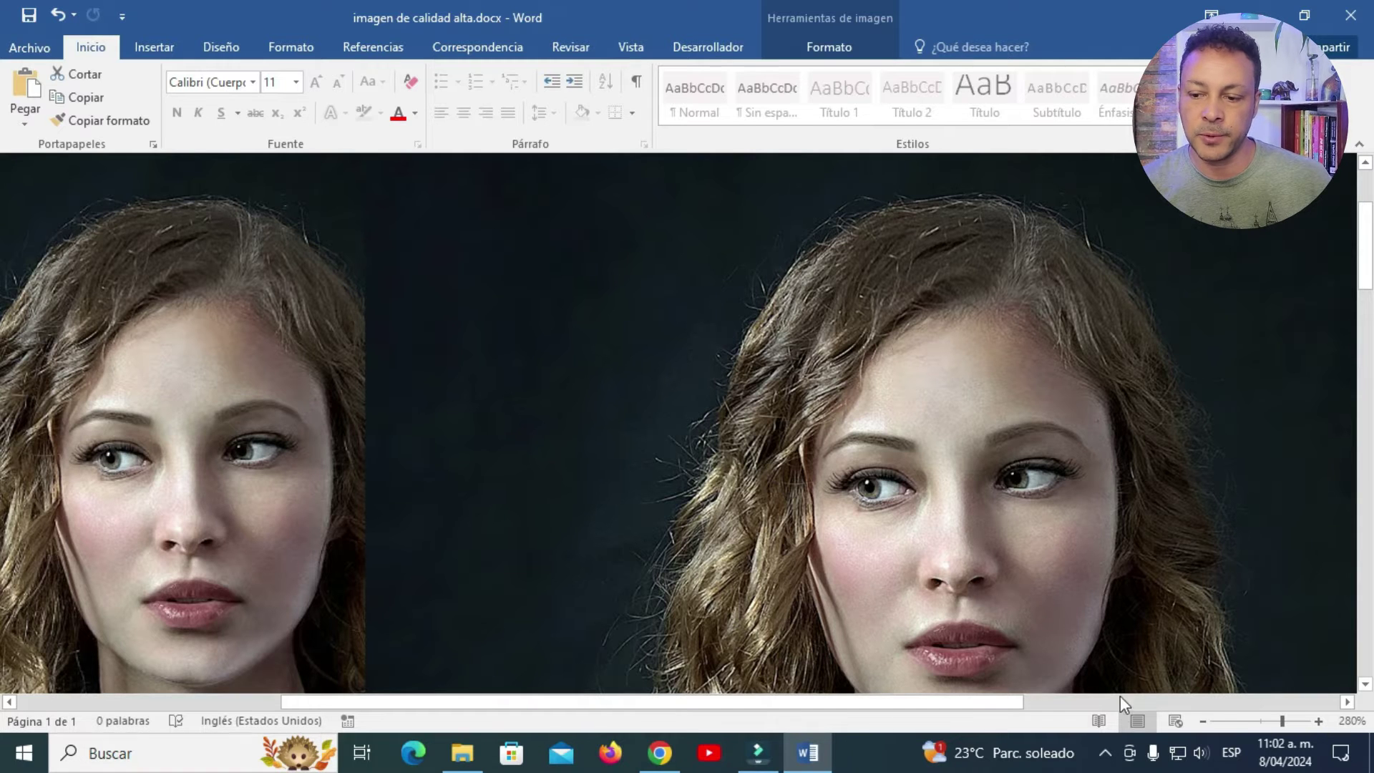
{"action": "left_click", "coordinate": [1205, 721]}
{"action": "left_click", "coordinate": [1205, 721]}
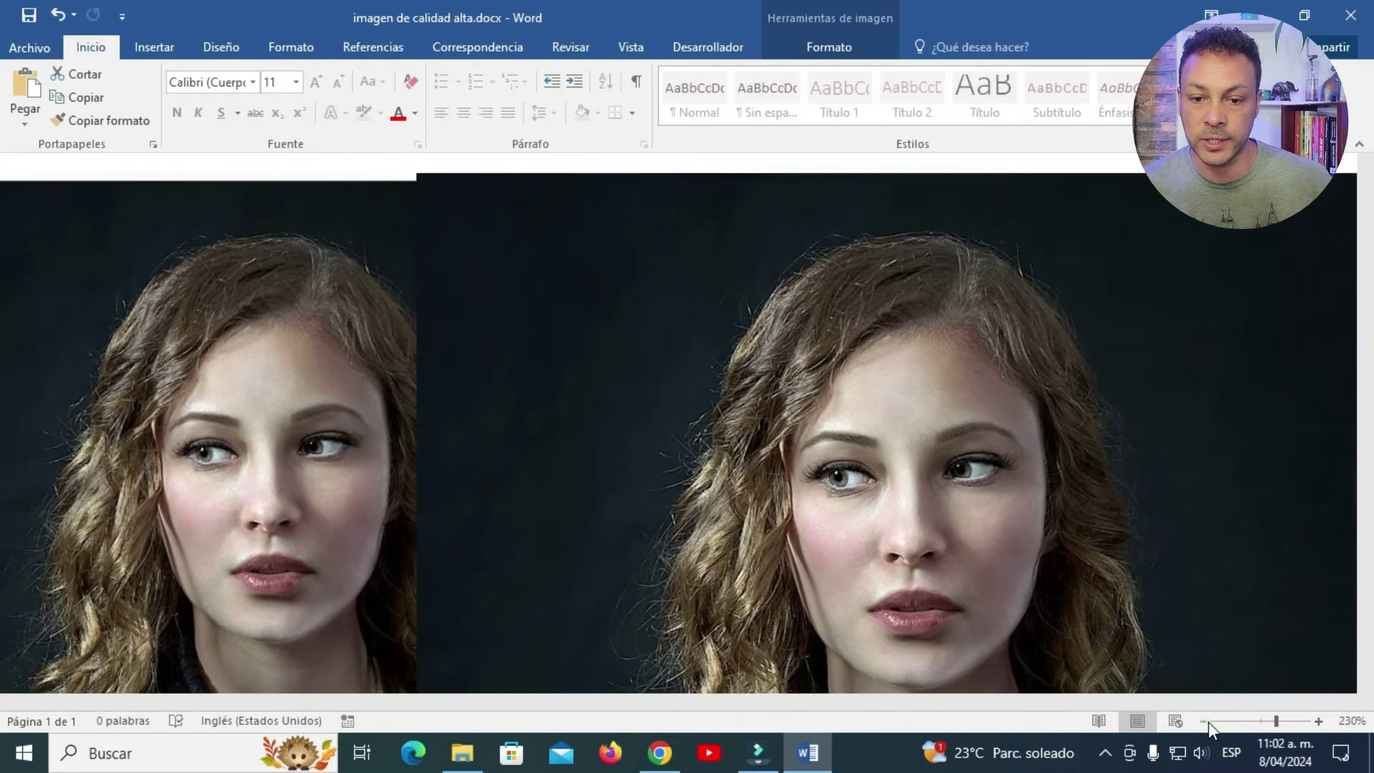
{"action": "left_click", "coordinate": [1205, 721]}
{"action": "left_click", "coordinate": [1205, 721]}
{"action": "left_click", "coordinate": [1205, 721]}
{"action": "mouse_move", "coordinate": [661, 551]}
{"action": "left_mouse_down"}
{"action": "mouse_move", "coordinate": [856, 558]}
{"action": "mouse_move", "coordinate": [859, 527]}
{"action": "left_mouse_up"}
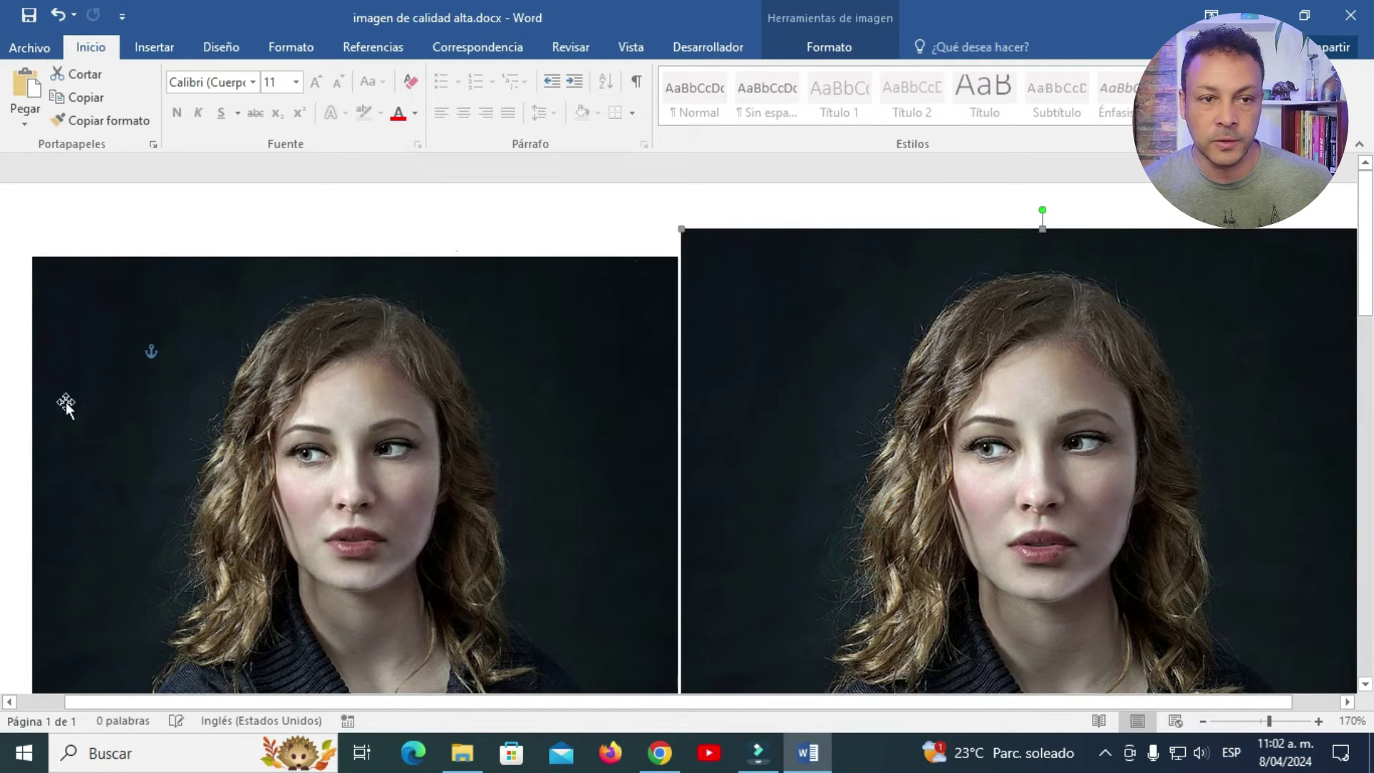
In Opciones > Avanzadas, tick 'No comprimir las imágenes del archivo' with 220 ppp default output.
{"action": "left_click", "coordinate": [27, 52]}
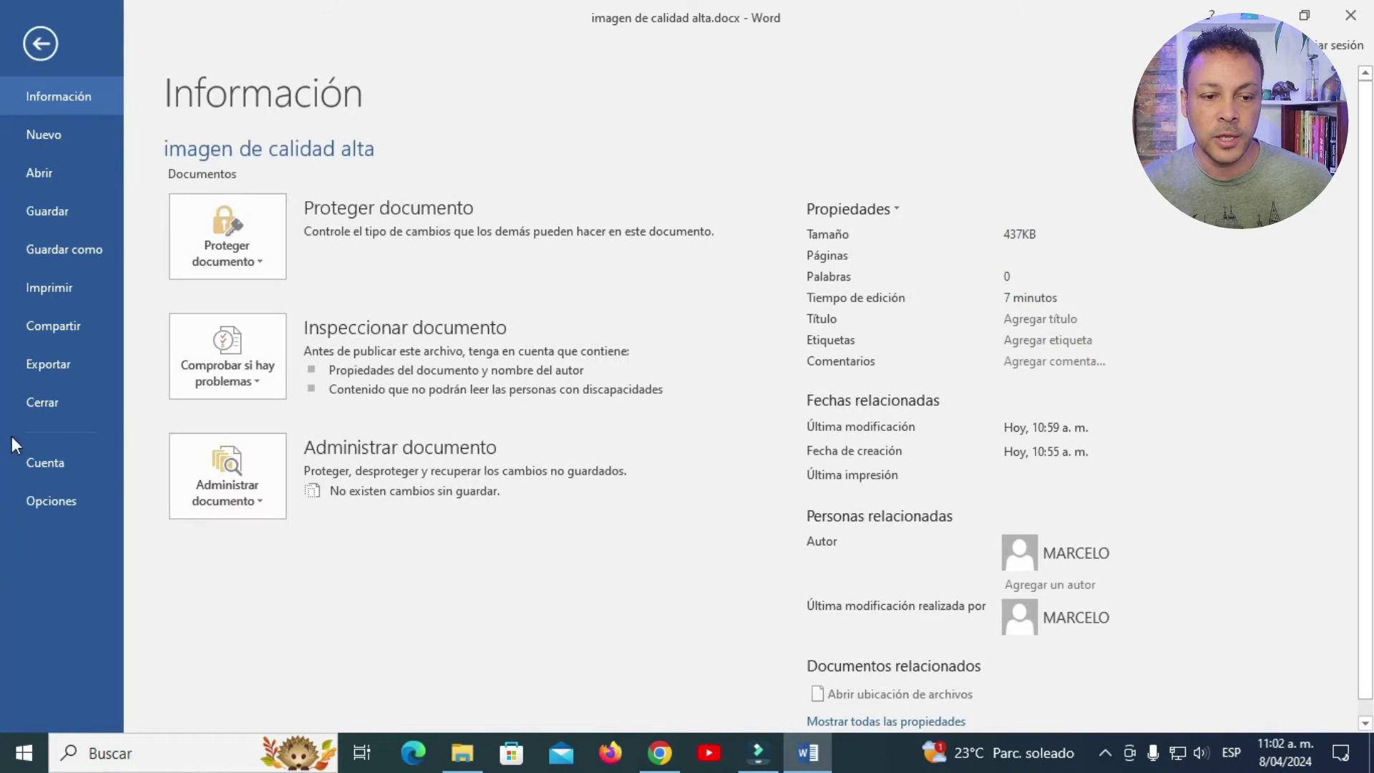
{"action": "left_click", "coordinate": [58, 513]}
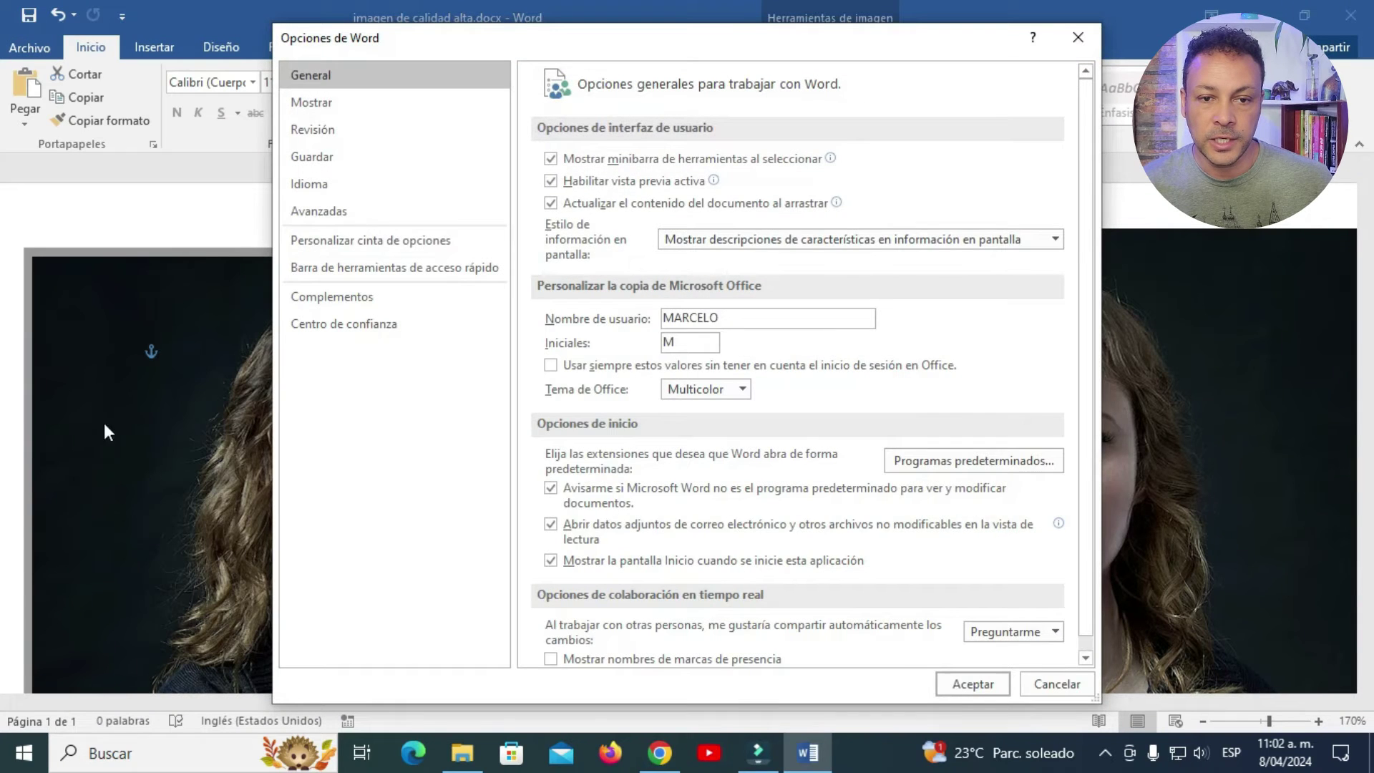
{"action": "left_click", "coordinate": [319, 211]}
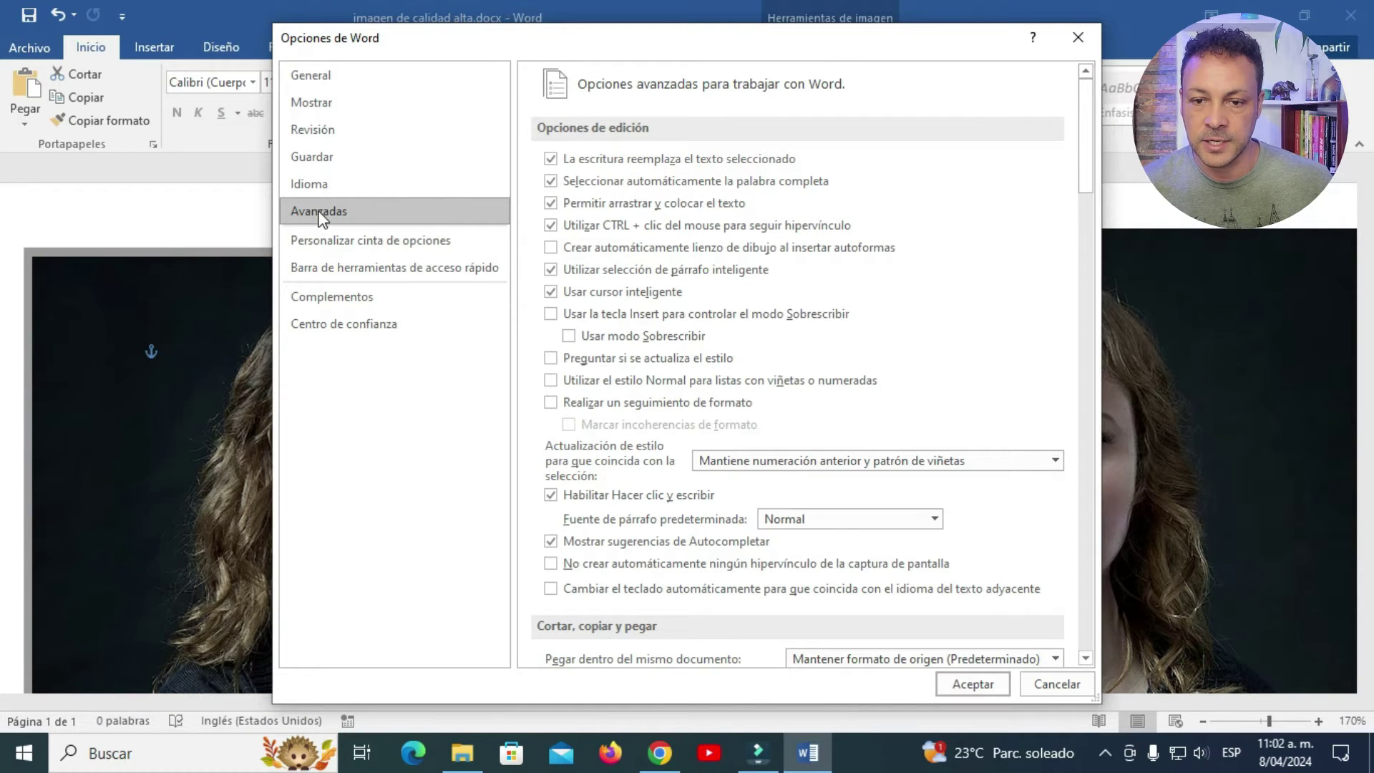
{"action": "scroll", "coordinate": [634, 360], "scroll_direction": "down", "scroll_amount": 1}
{"action": "scroll", "coordinate": [633, 361], "scroll_direction": "down", "scroll_amount": 1}
{"action": "scroll", "coordinate": [598, 377], "scroll_direction": "down", "scroll_amount": 4}
{"action": "scroll", "coordinate": [599, 377], "scroll_direction": "down", "scroll_amount": 3}
{"action": "scroll", "coordinate": [598, 377], "scroll_direction": "down", "scroll_amount": 1}
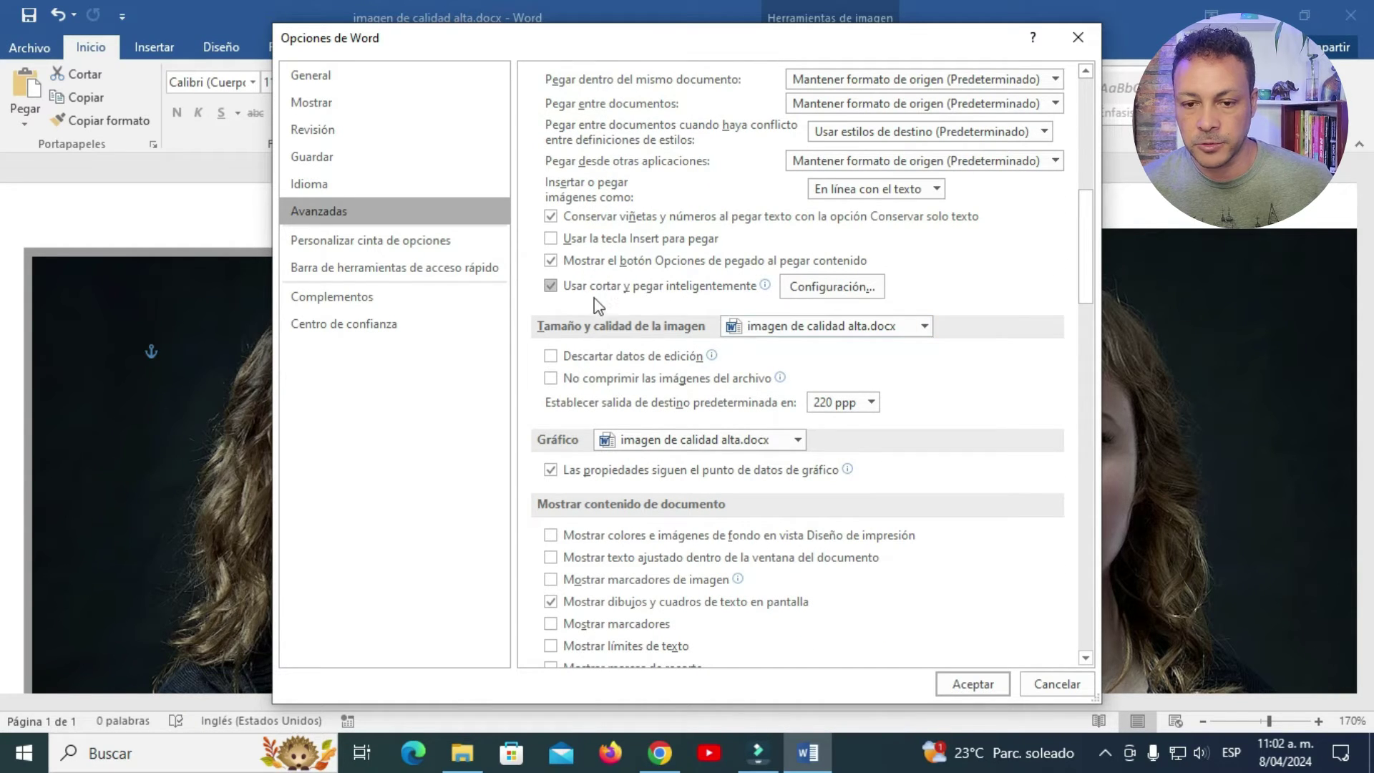
{"action": "left_click", "coordinate": [552, 379]}
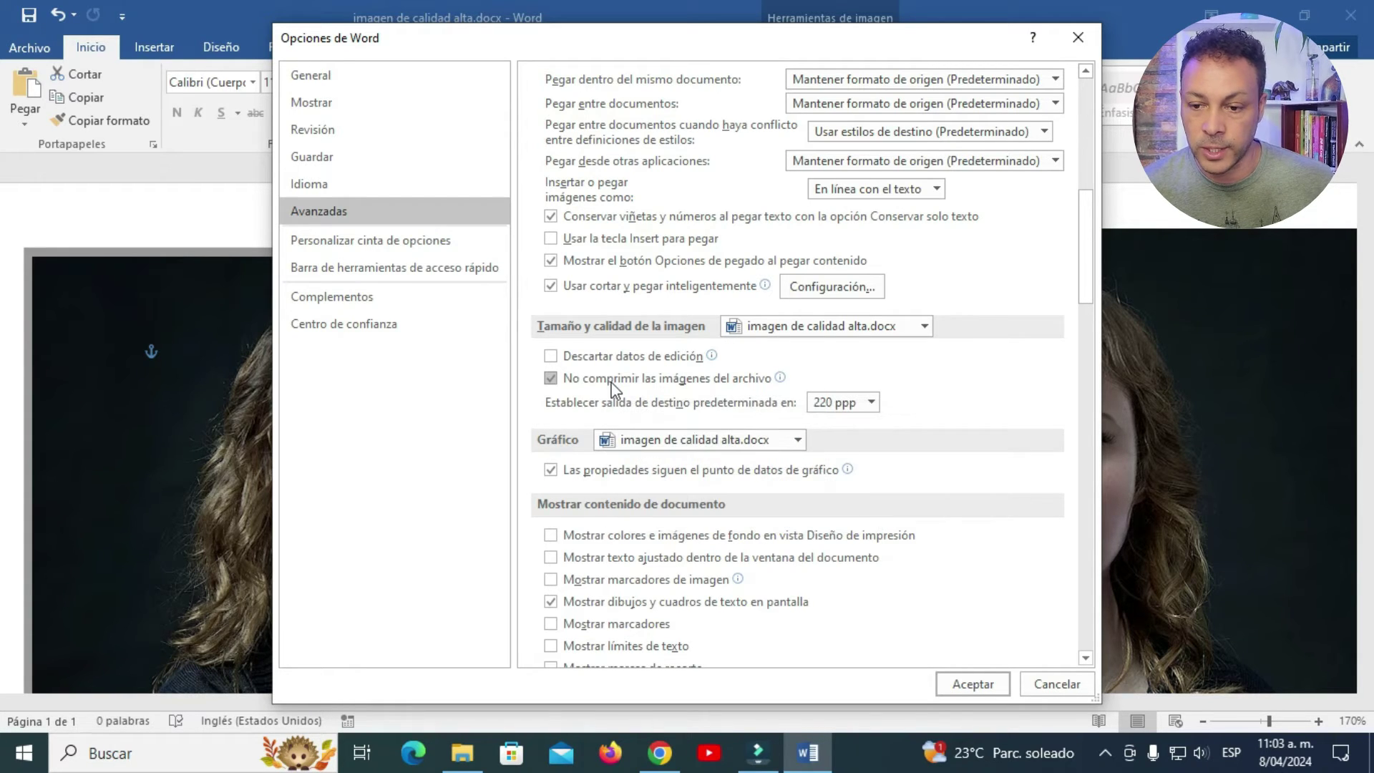
{"action": "left_click", "coordinate": [872, 402]}
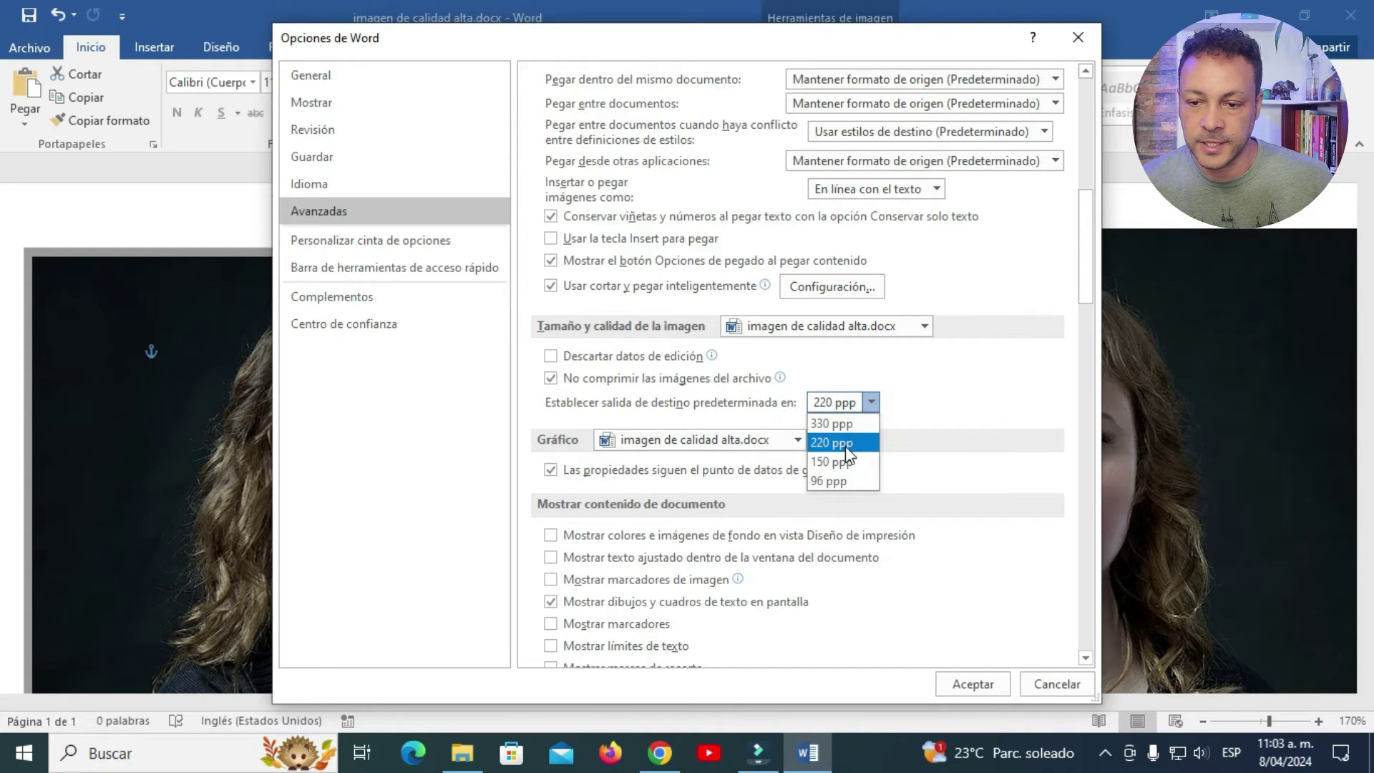
{"action": "left_click", "coordinate": [929, 378]}
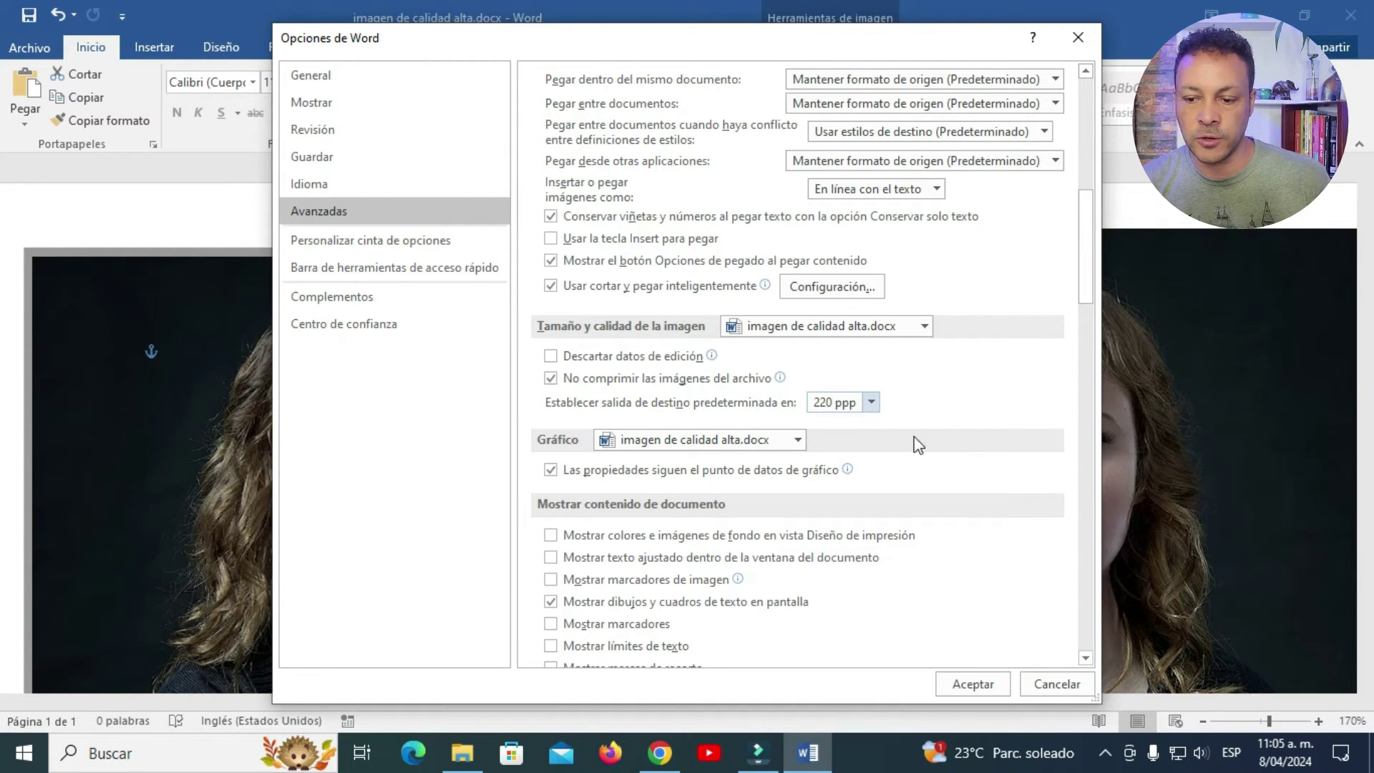
{"action": "left_click", "coordinate": [967, 684]}
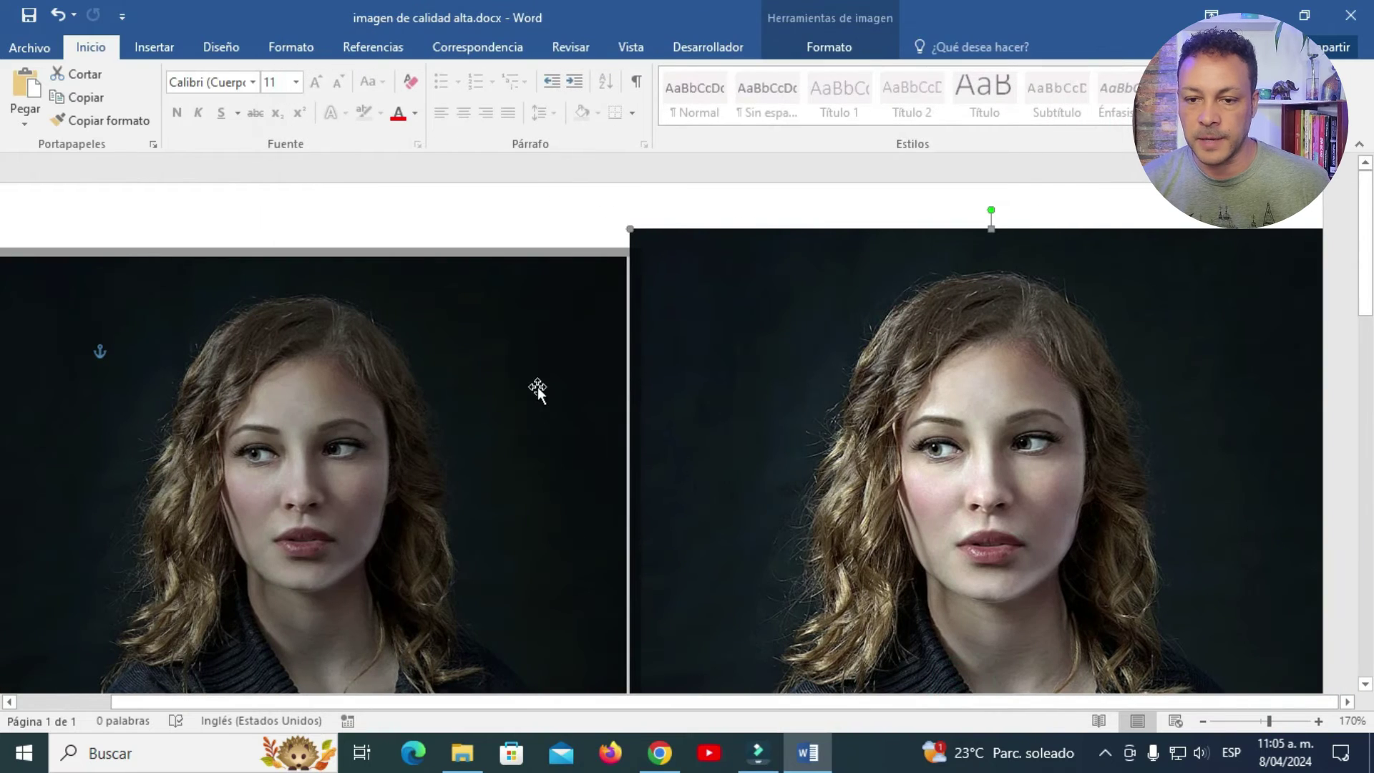
Align the right portrait with the left, save and close, then reopen imagen de calidad alta.docx.
{"action": "left_click_drag", "start_coordinate": [719, 344], "coordinate": [731, 365]}
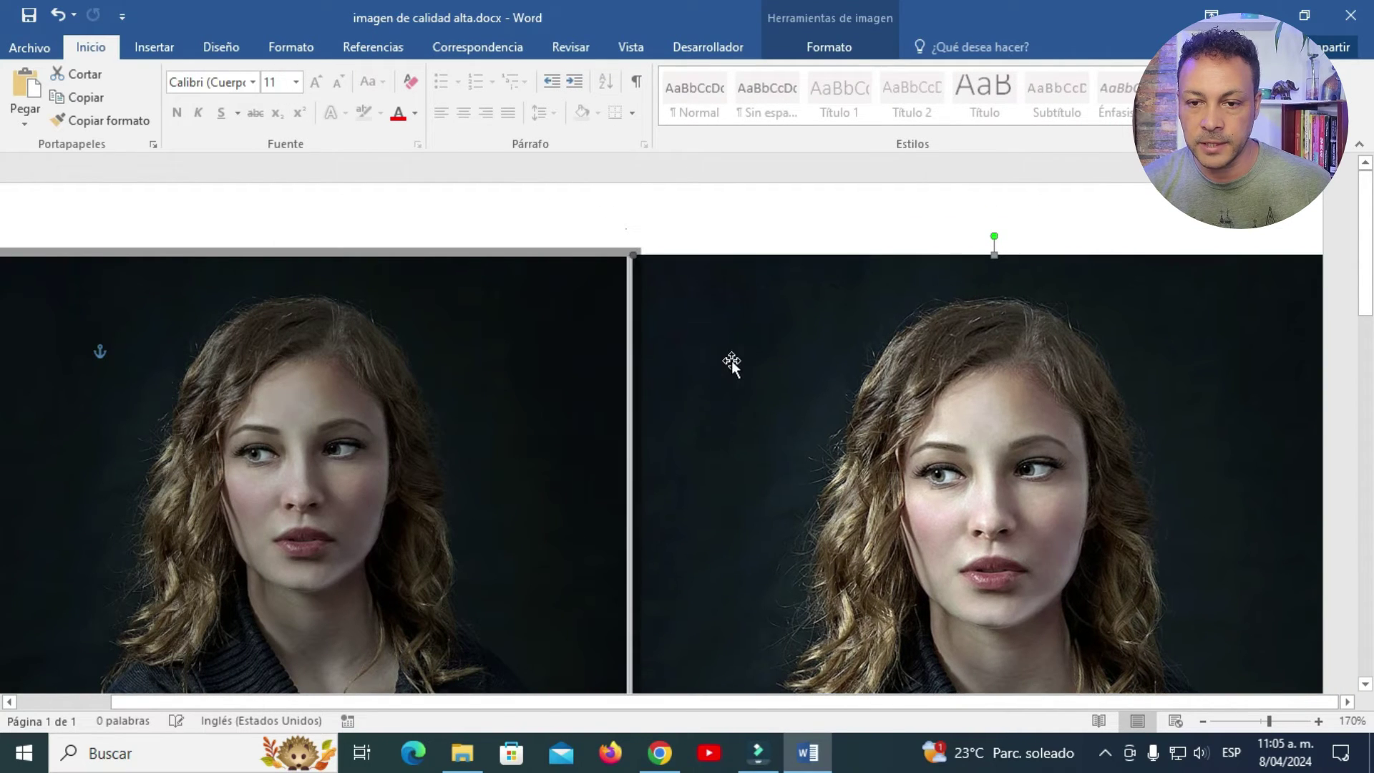
{"action": "left_click", "coordinate": [1350, 15]}
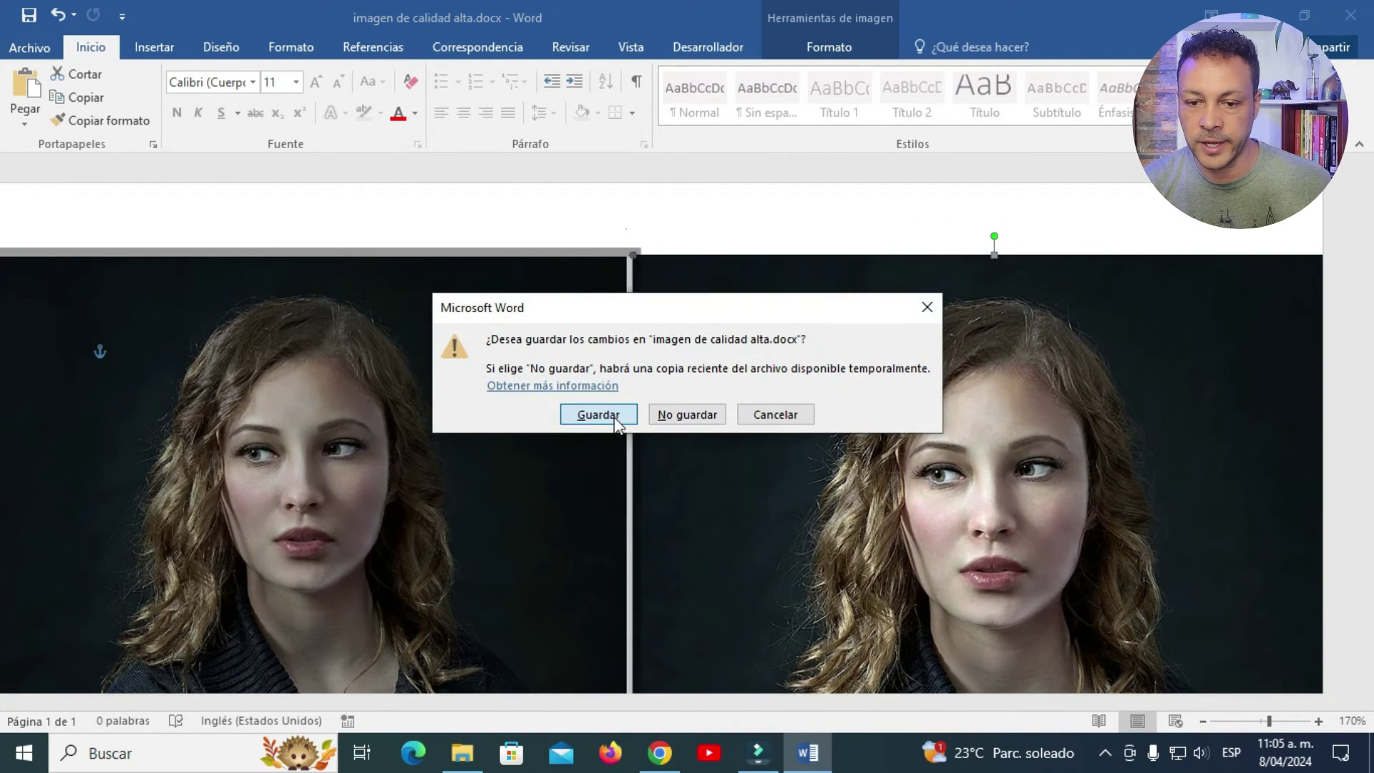
{"action": "left_click", "coordinate": [614, 418]}
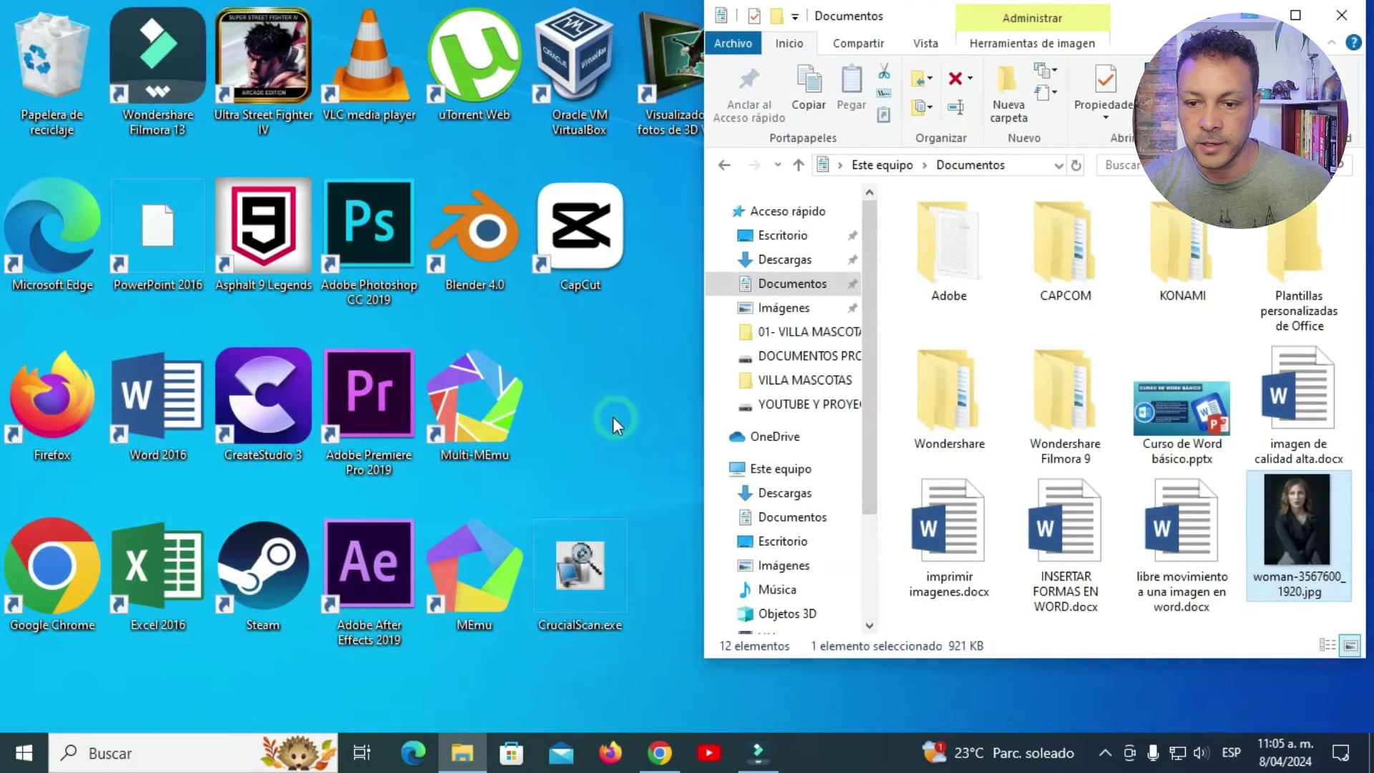
{"action": "left_click", "coordinate": [1265, 398]}
{"action": "double_click", "coordinate": [1302, 395]}
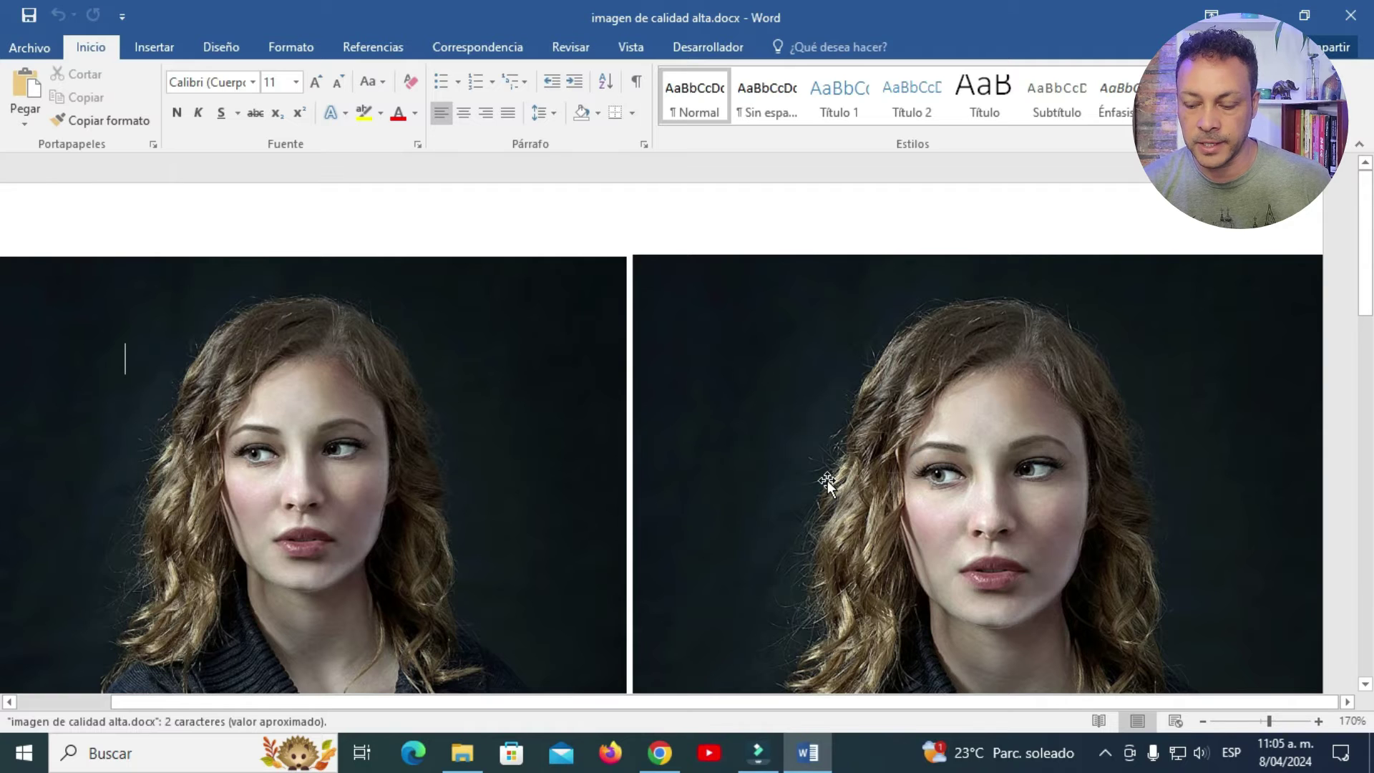
Zoom out slightly, then bring up the Imprimir preview and the EPSON L3110 printer properties.
{"action": "key", "text": "Tab"}
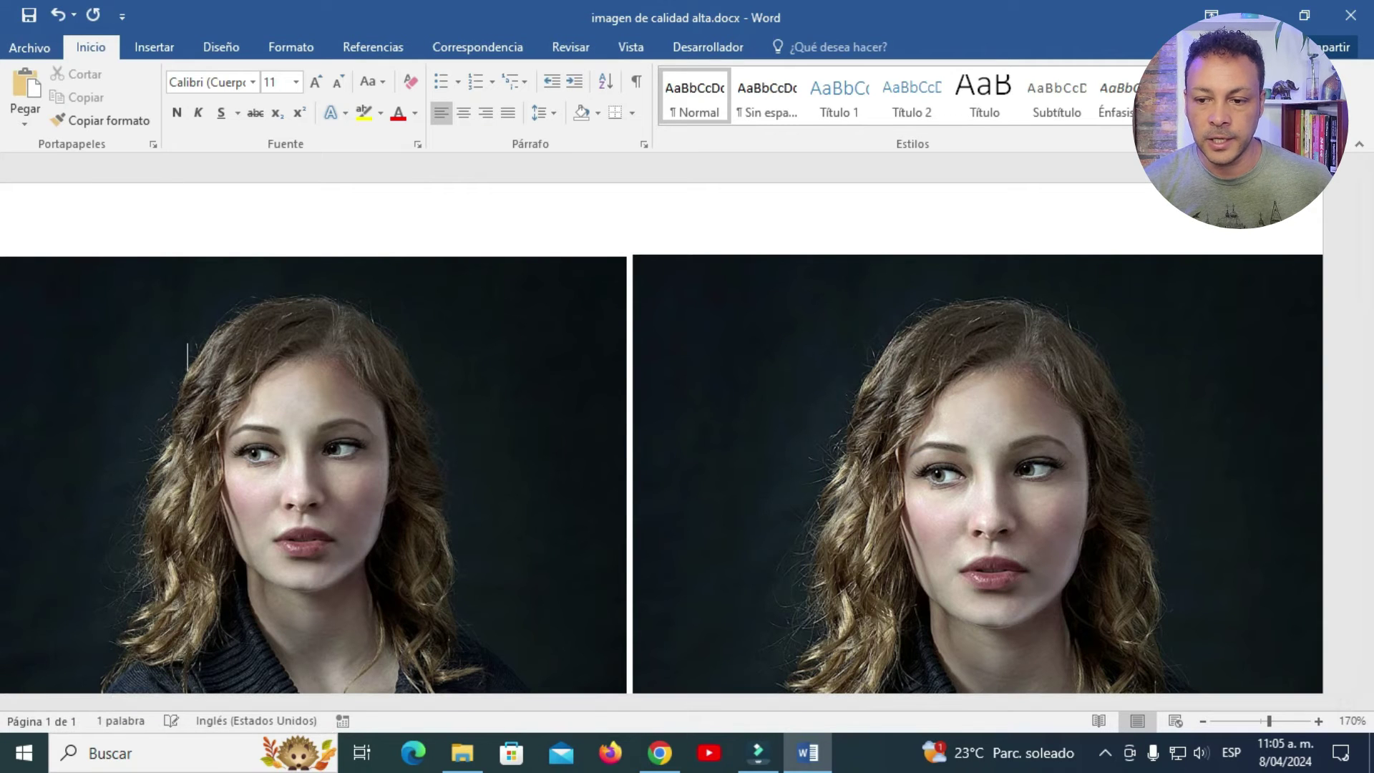
{"action": "left_click", "coordinate": [1201, 722]}
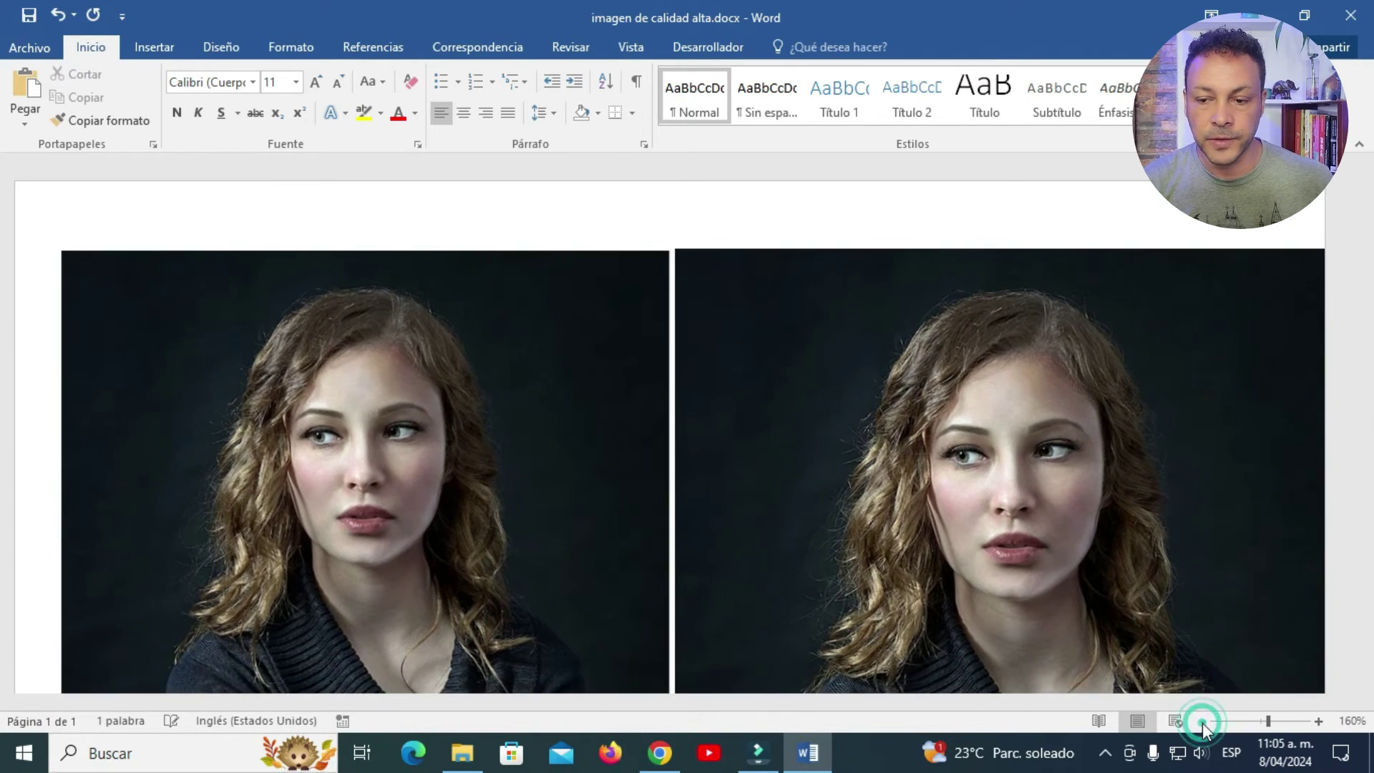
{"action": "left_click", "coordinate": [1201, 723]}
{"action": "left_click", "coordinate": [32, 45]}
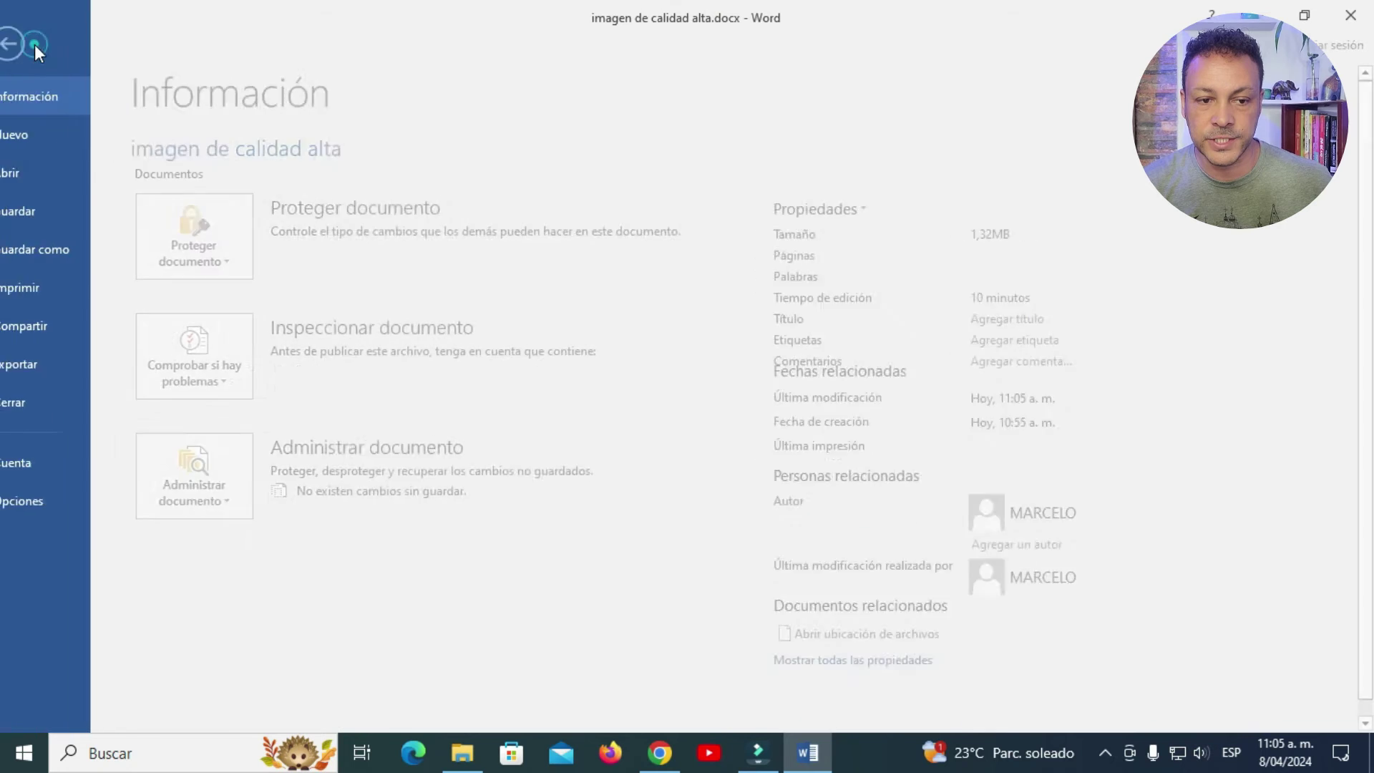
{"action": "left_click", "coordinate": [59, 288]}
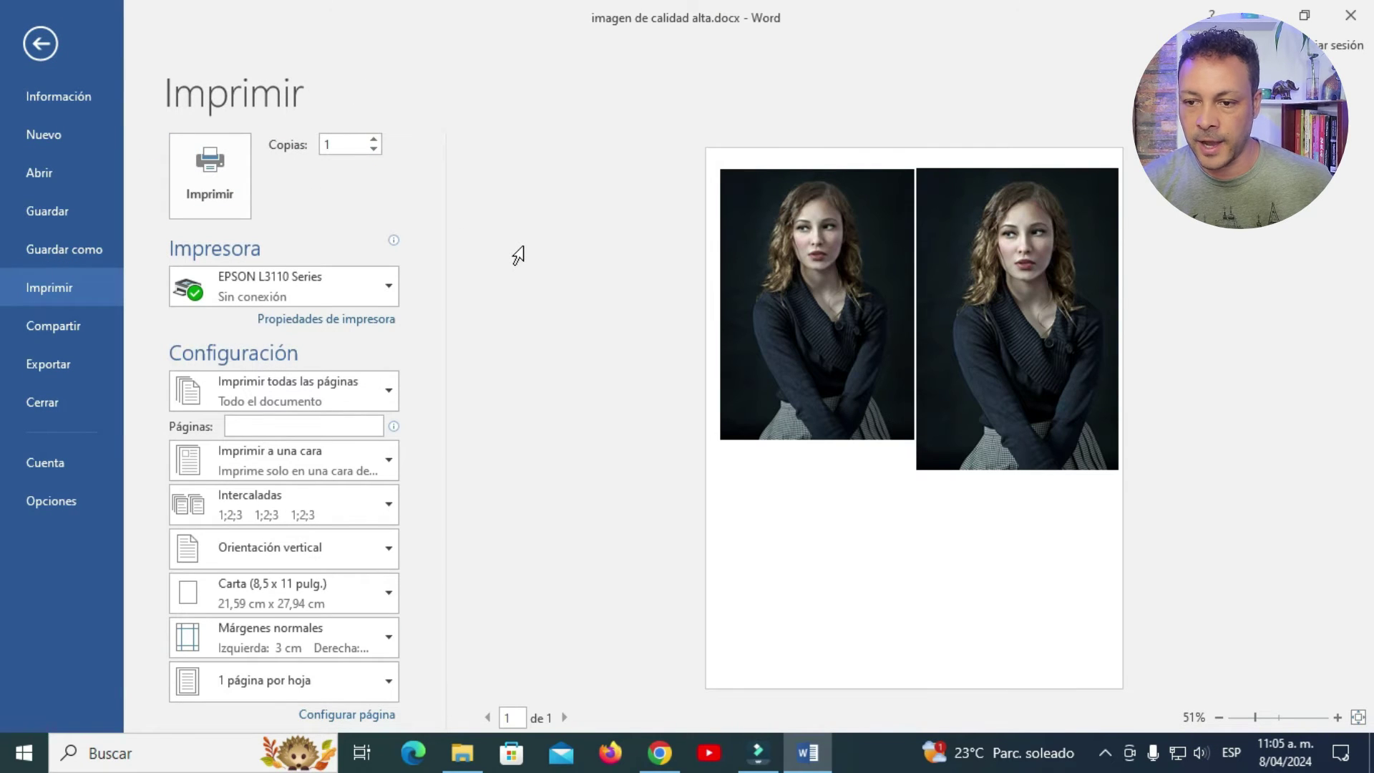
{"action": "left_click", "coordinate": [372, 322]}
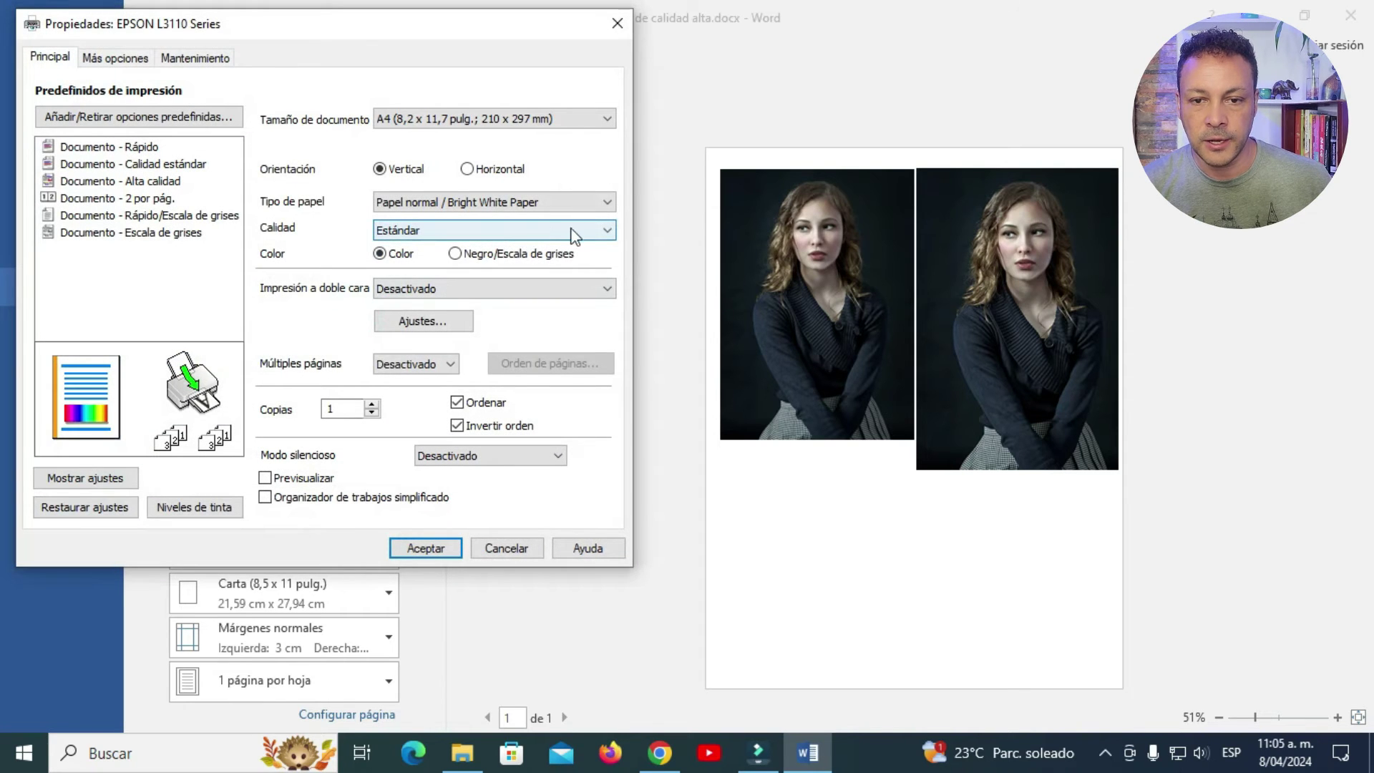
Change the EPSON L3110 print quality from Estándar to Alto, confirm it, and return to the document.
{"action": "left_click", "coordinate": [572, 236]}
{"action": "left_click", "coordinate": [386, 283]}
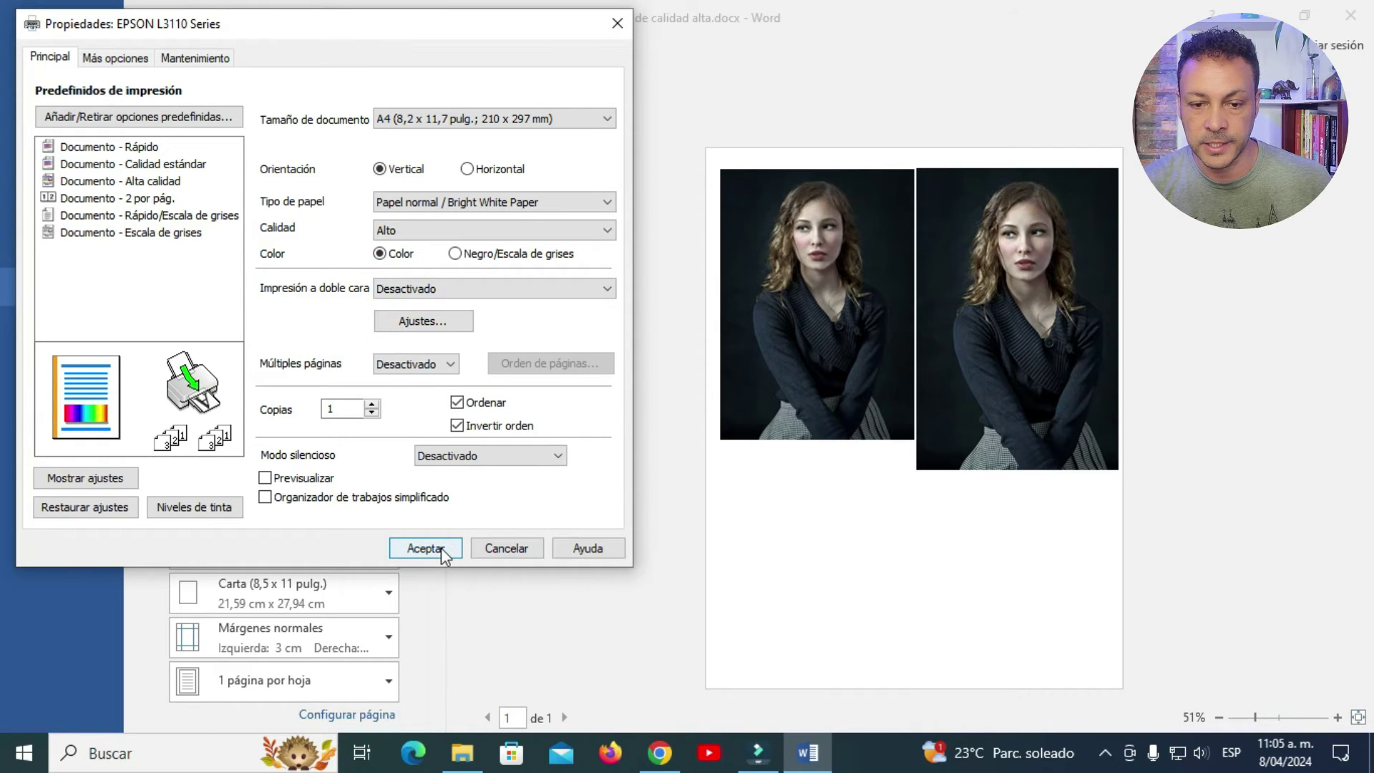
{"action": "left_click", "coordinate": [441, 547]}
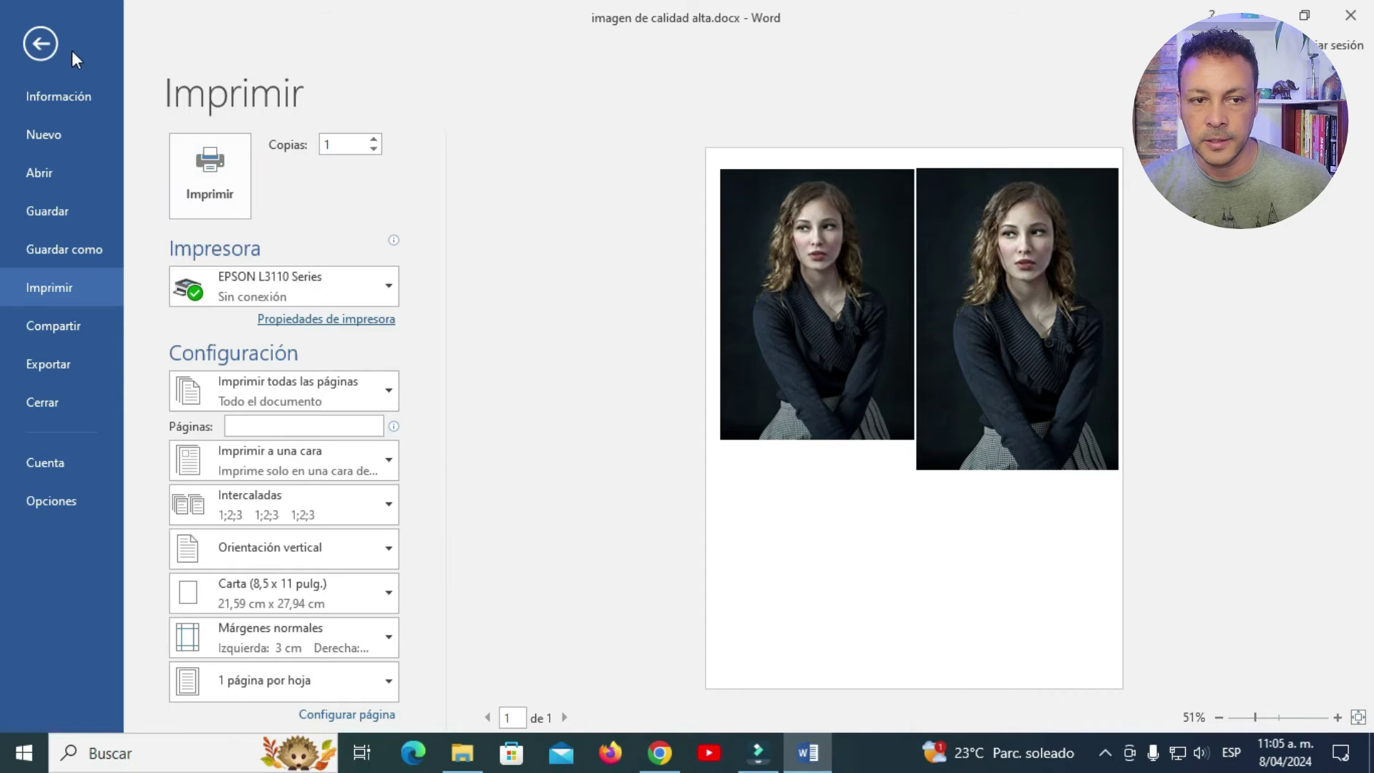
{"action": "left_click", "coordinate": [43, 47]}
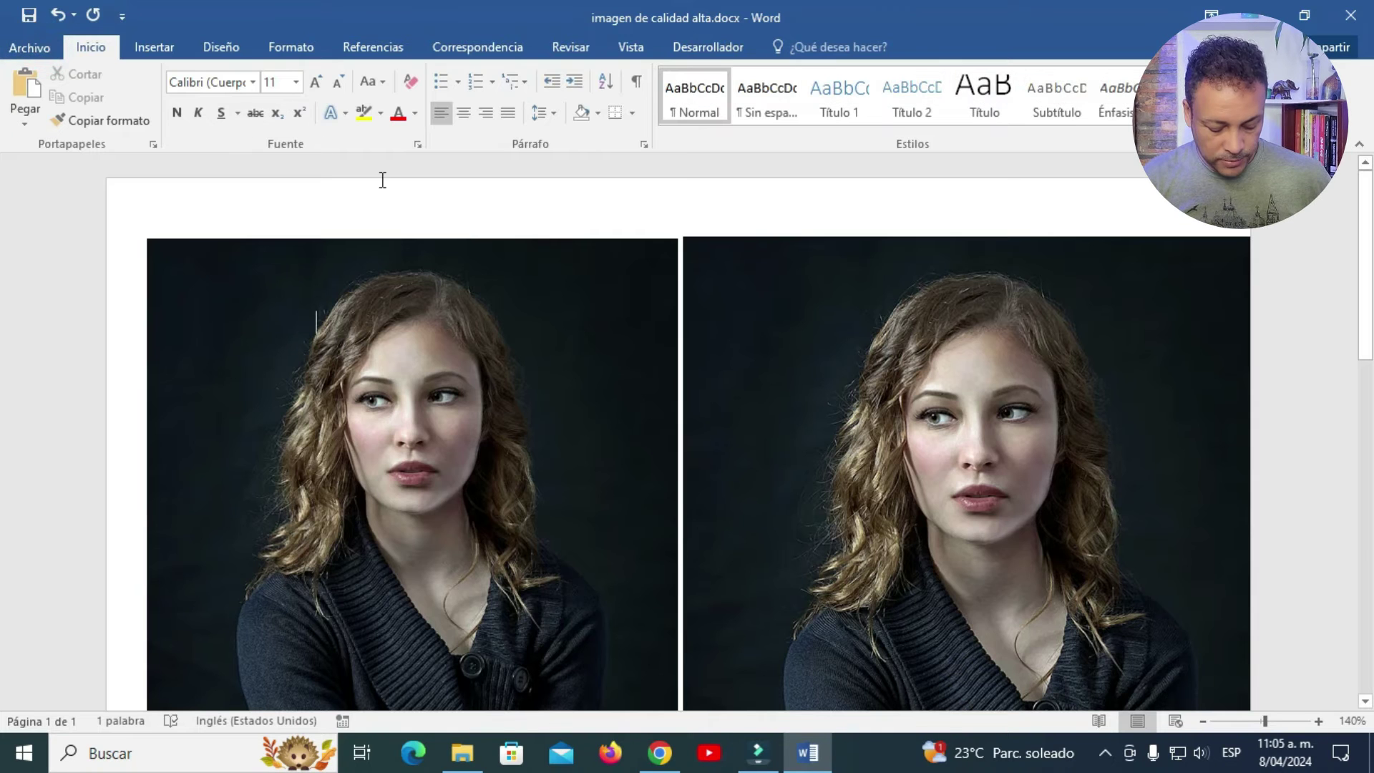
Bring up the print page with Ctrl+P.
{"action": "key", "text": "ctrl+p"}
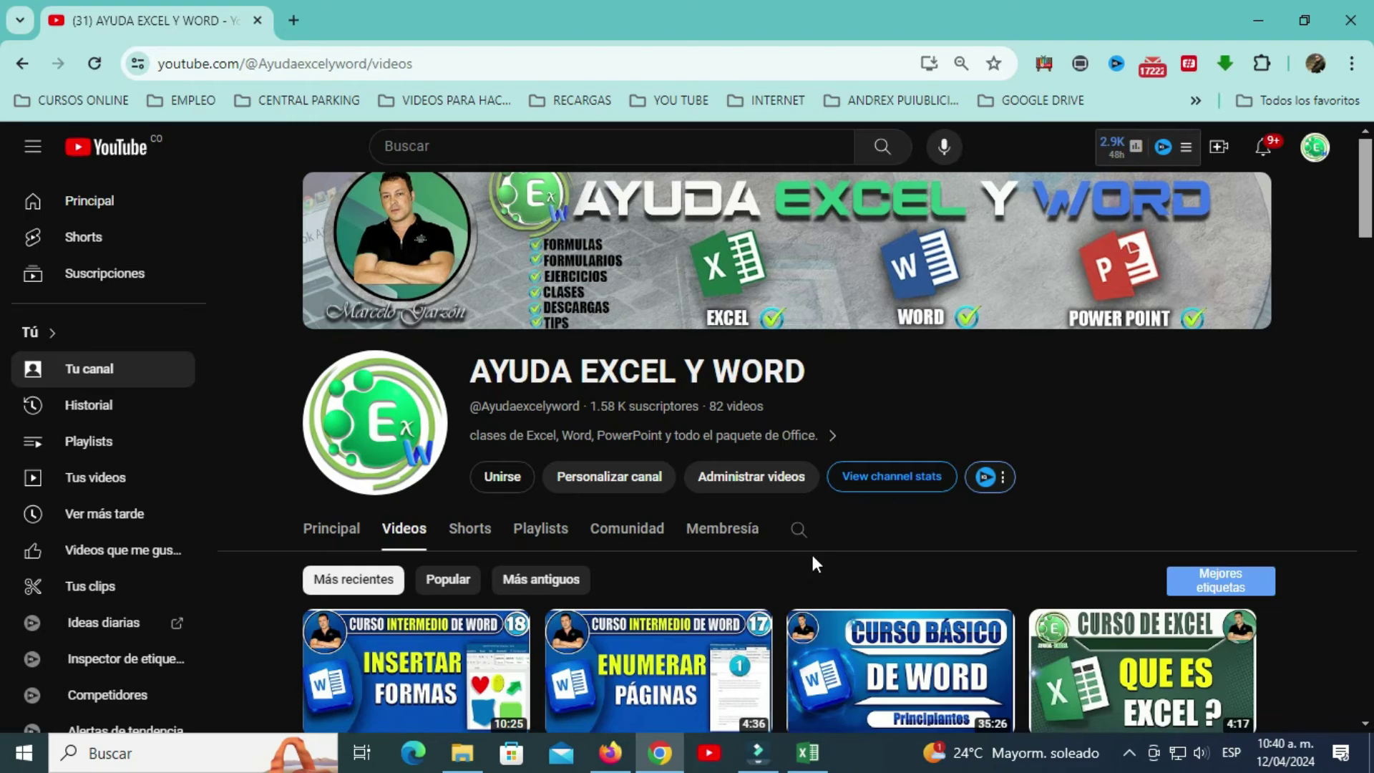
Search the AYUDA EXCEL Y WORD channel's videos for IMPRIMIR IMAGENES.
{"action": "left_click", "coordinate": [797, 531]}
{"action": "type", "text": "IMPRIMIR IM"}
{"action": "type", "text": "AGENES"}
{"action": "key", "text": "Return"}
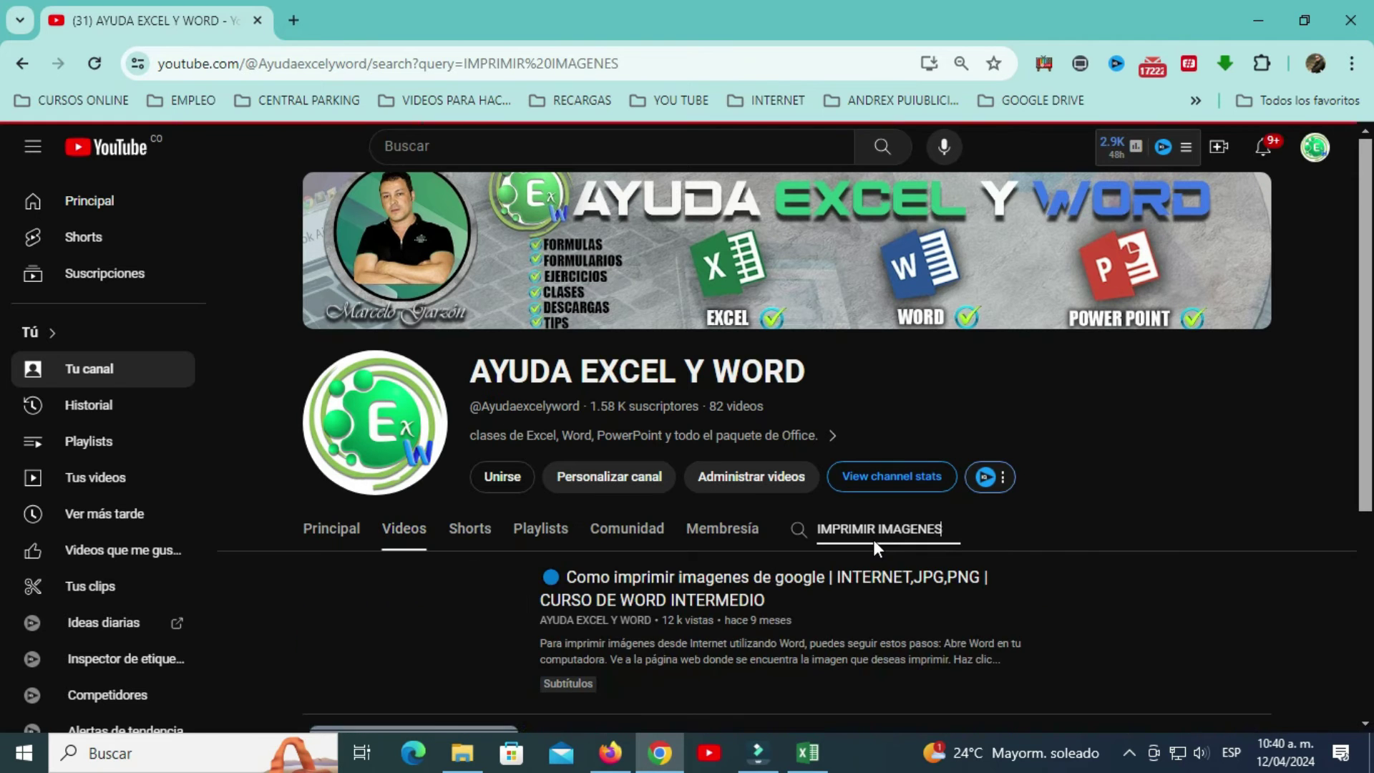
{"action": "scroll", "coordinate": [783, 556], "scroll_direction": "down", "scroll_amount": 5}
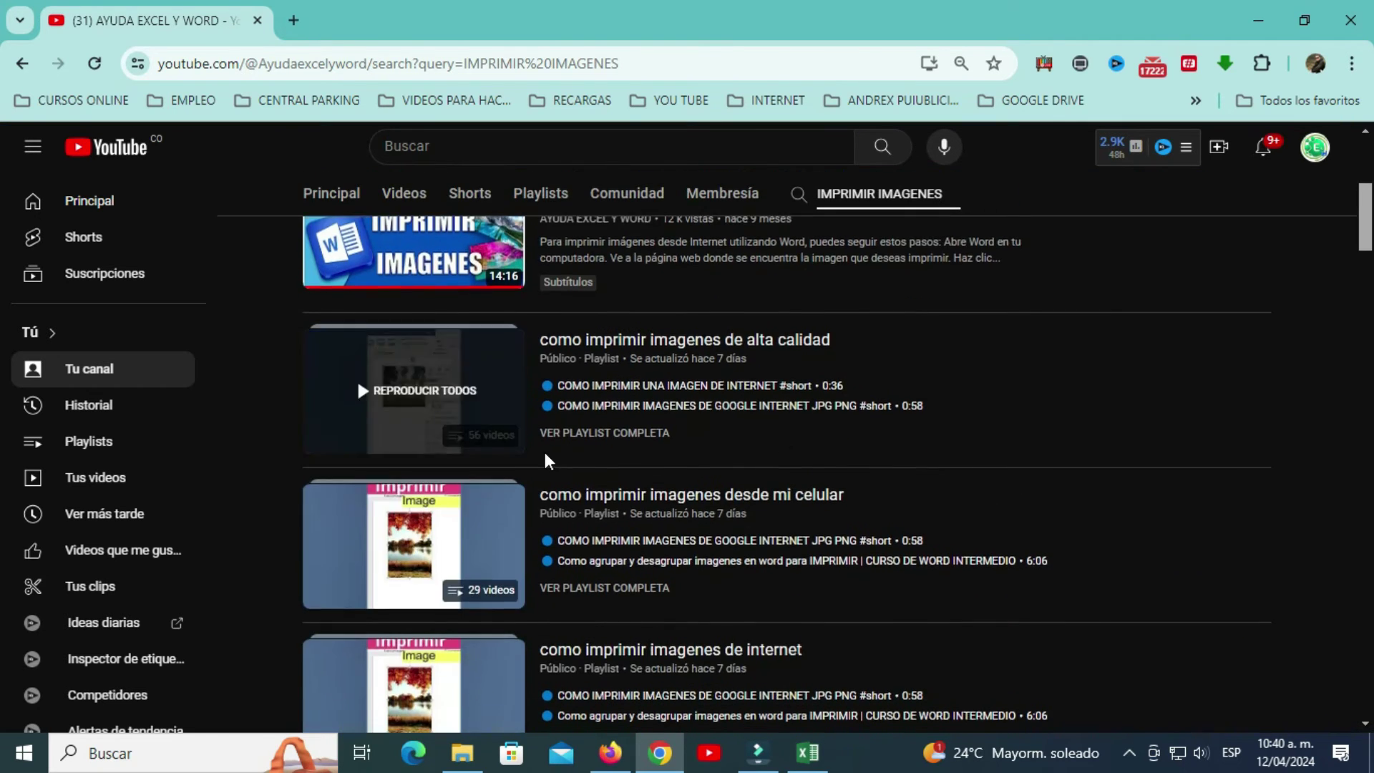
{"action": "scroll", "coordinate": [572, 444], "scroll_direction": "up", "scroll_amount": 3}
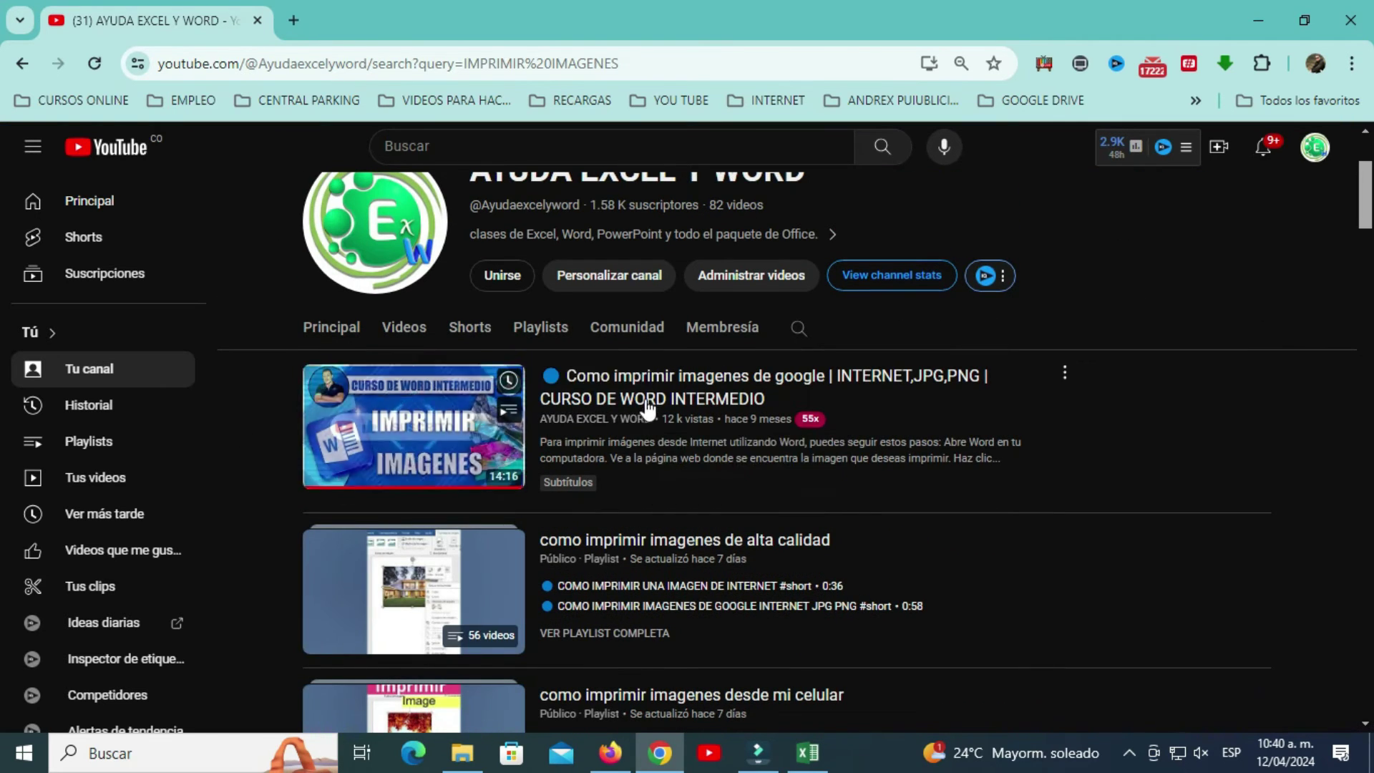
Play the 'Como imprimir imagenes de google' video from the results.
{"action": "left_click", "coordinate": [647, 397]}
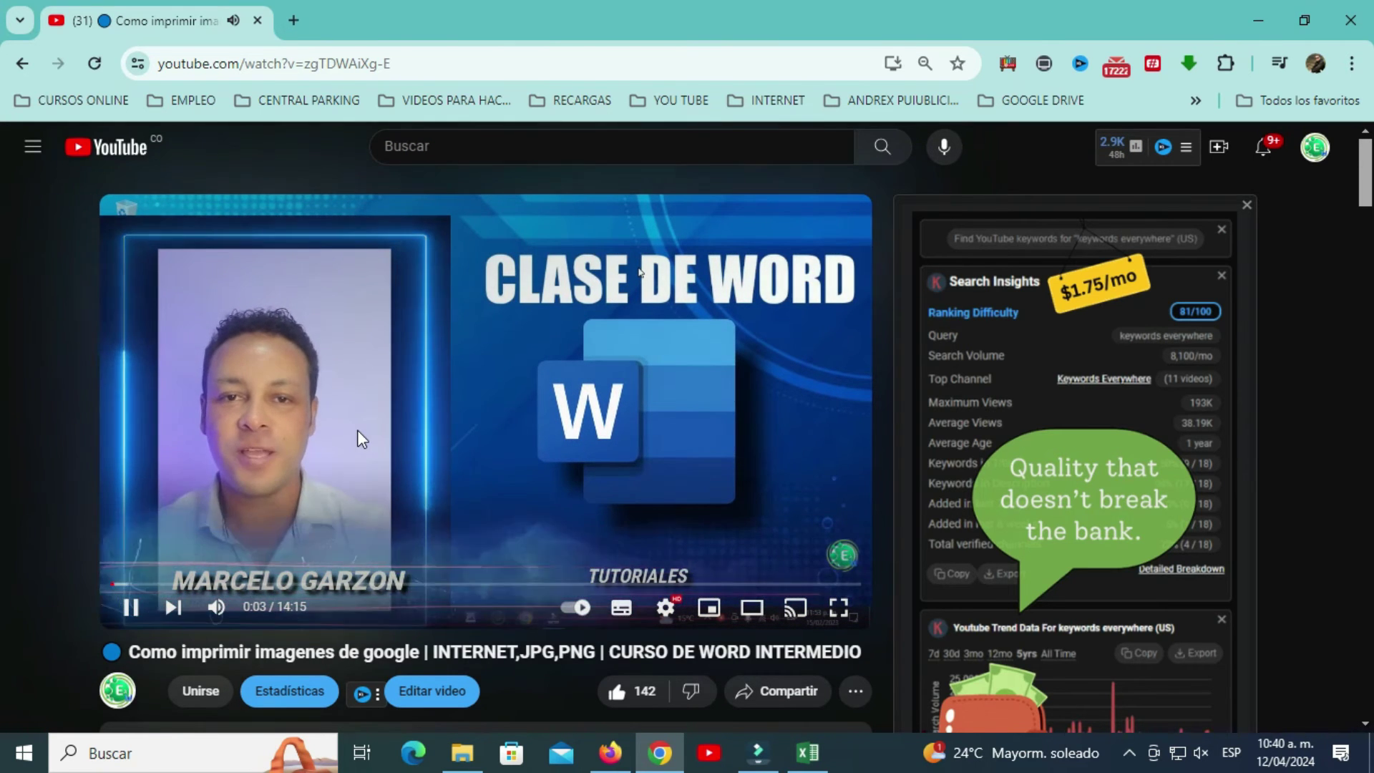
{"action": "scroll", "coordinate": [621, 619], "scroll_direction": "down", "scroll_amount": 2}
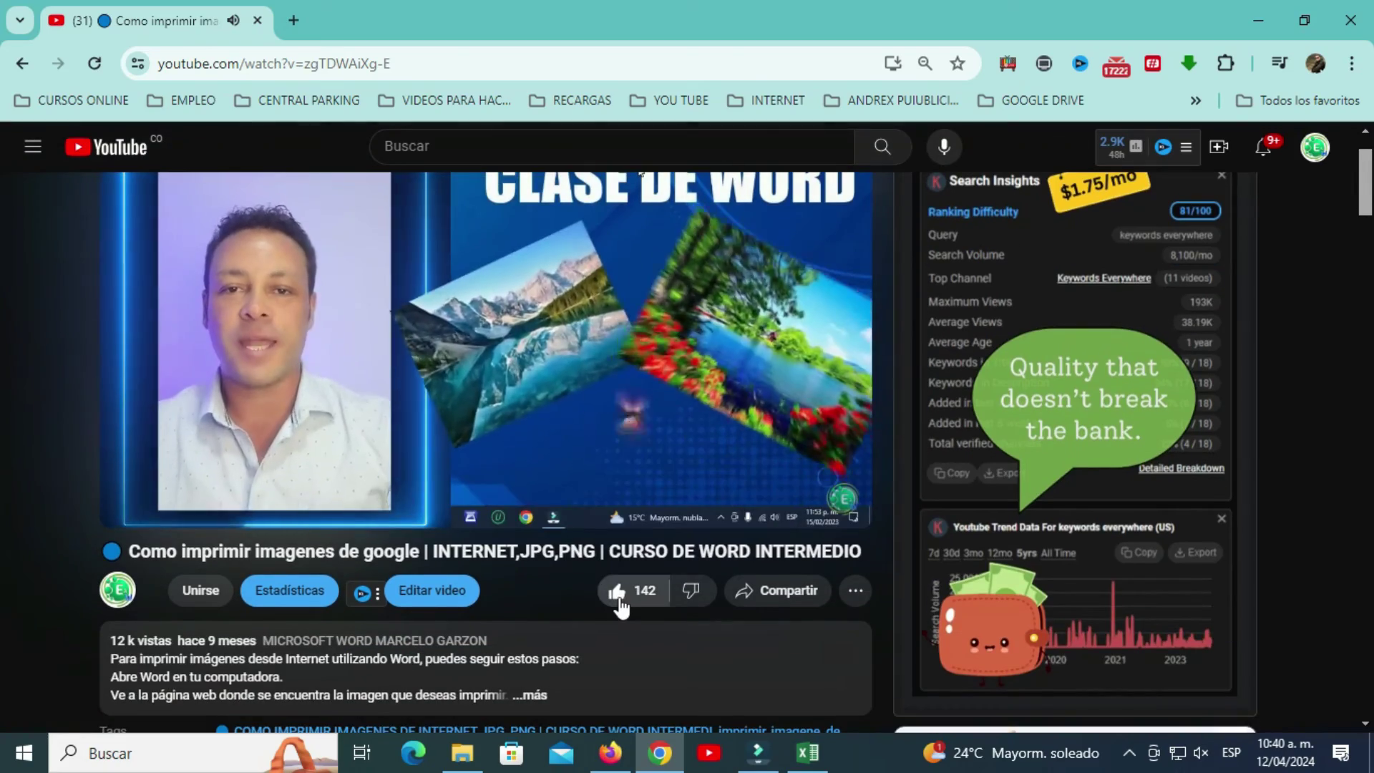
{"action": "scroll", "coordinate": [621, 619], "scroll_direction": "up", "scroll_amount": 2}
Open Pexels in a new browser tab and search for computadora.
{"action": "left_click", "coordinate": [286, 23]}
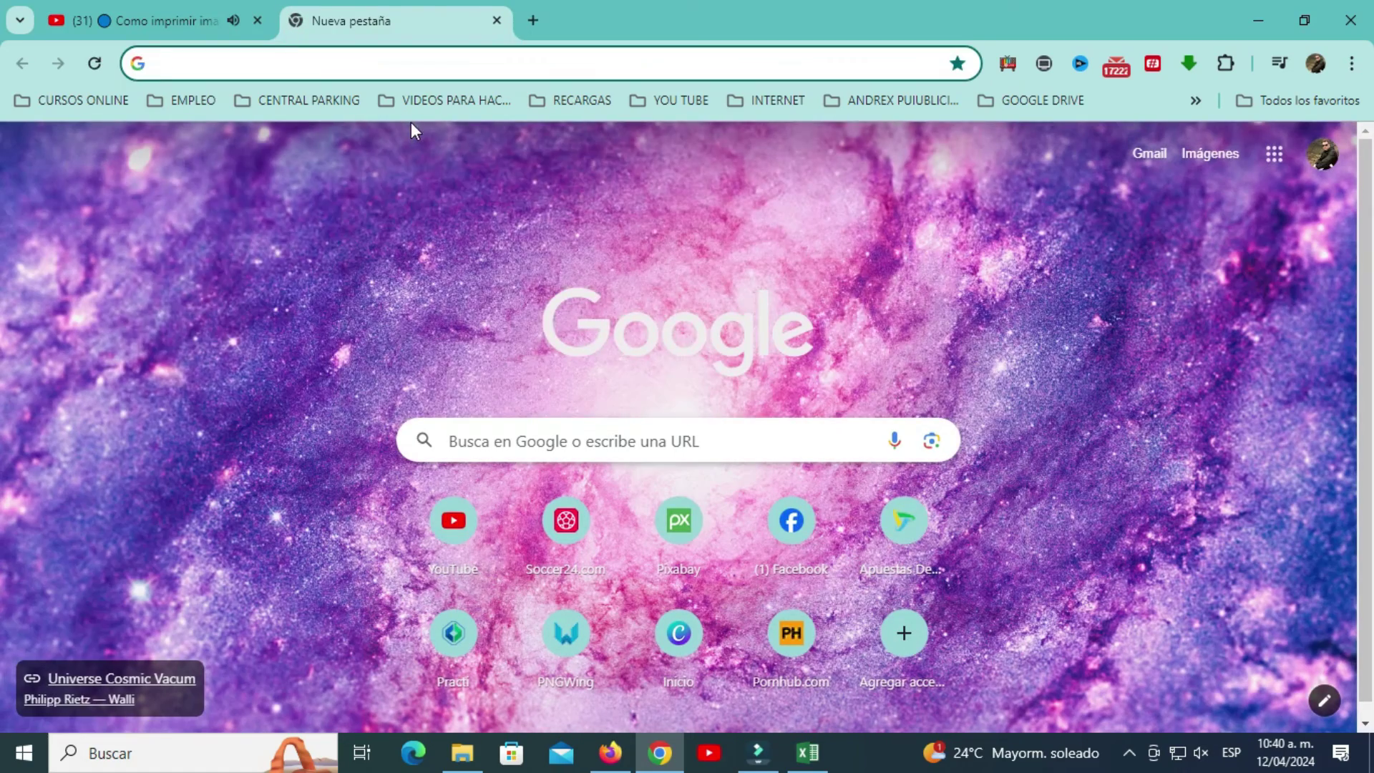
{"action": "type", "text": "PEXEL"}
{"action": "left_click", "coordinate": [411, 123]}
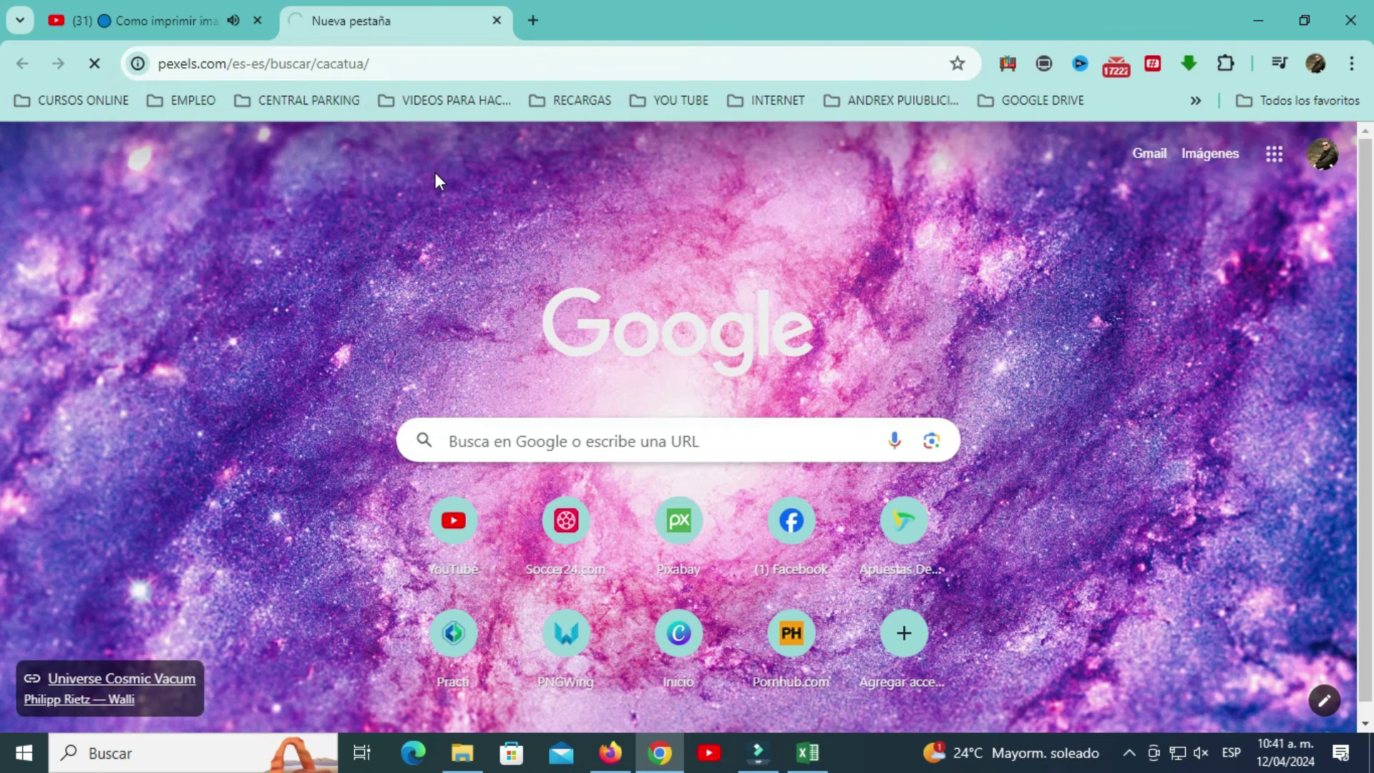
{"action": "scroll", "coordinate": [583, 295], "scroll_direction": "down", "scroll_amount": 3}
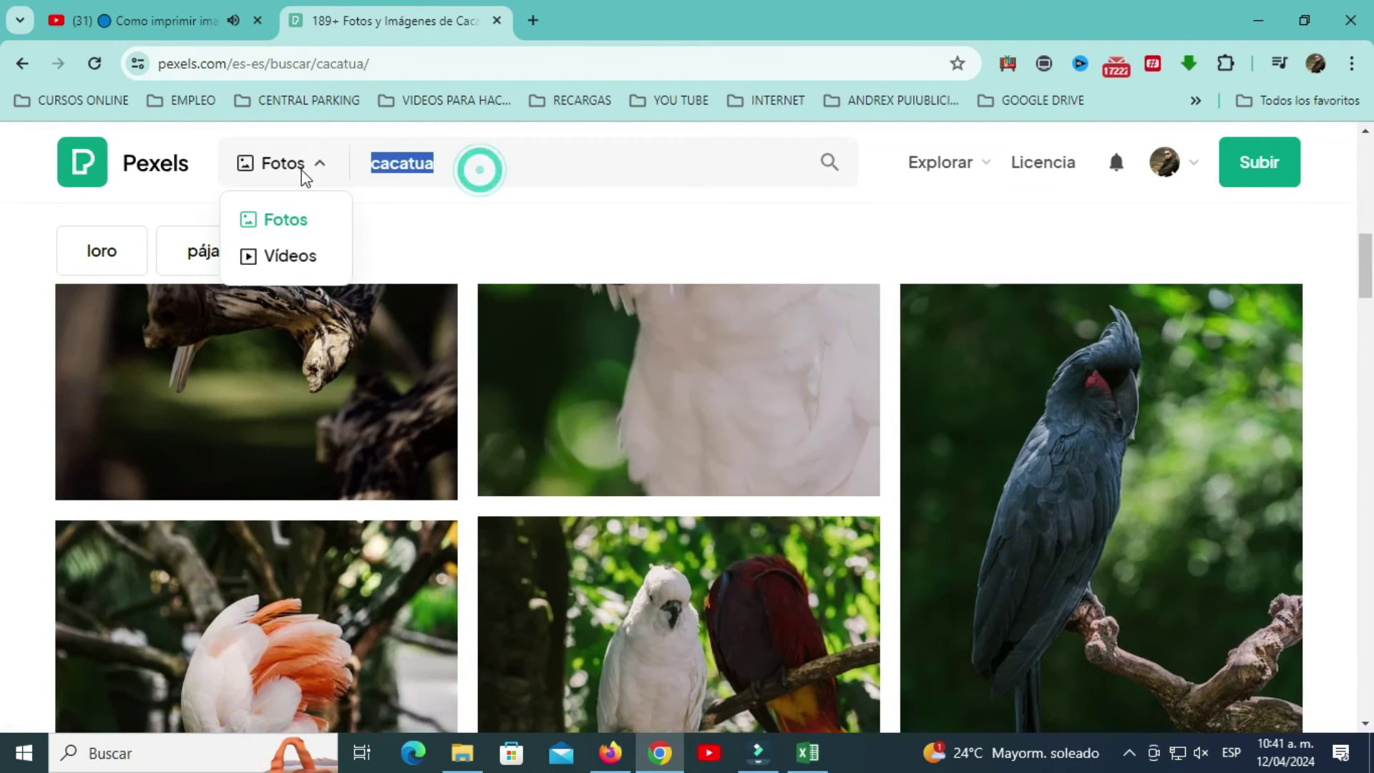
{"action": "type", "text": "COMPUTAD"}
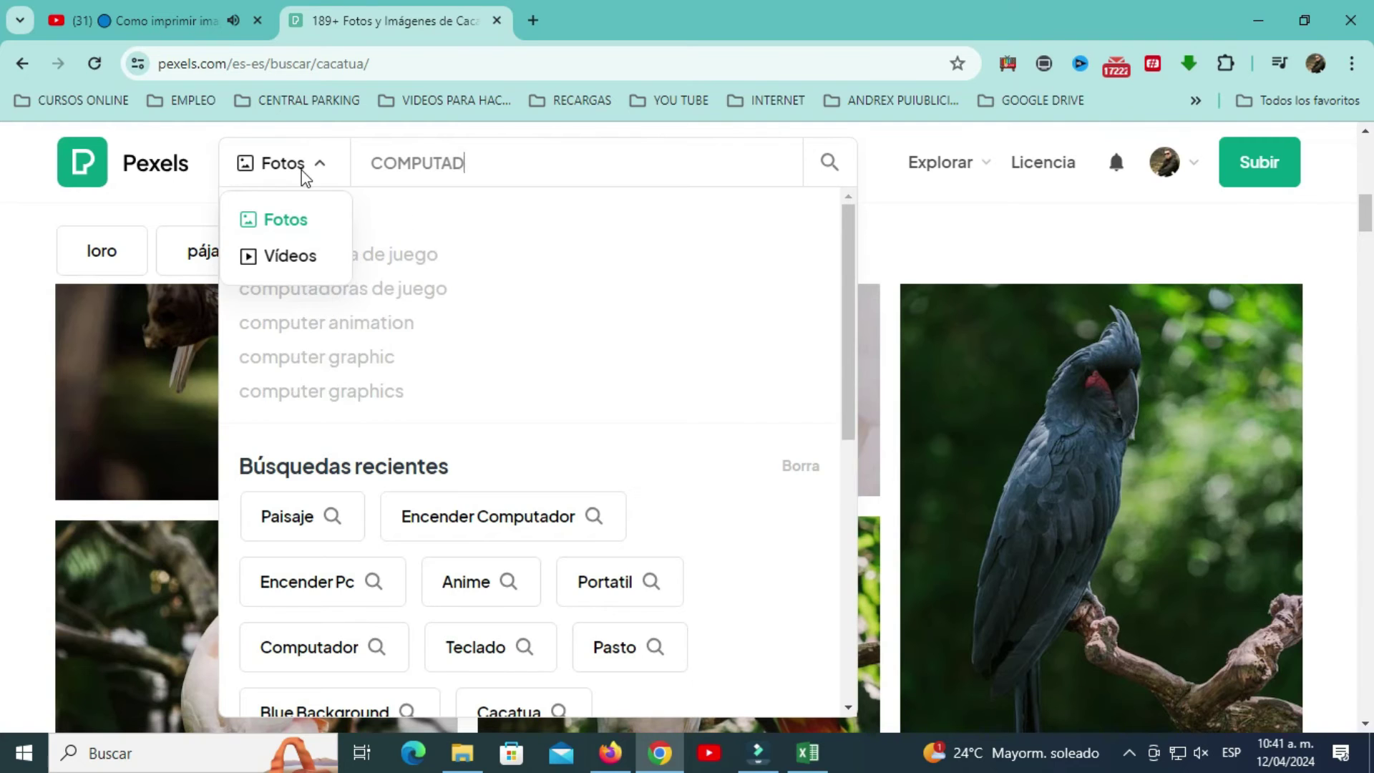
{"action": "type", "text": "OR"}
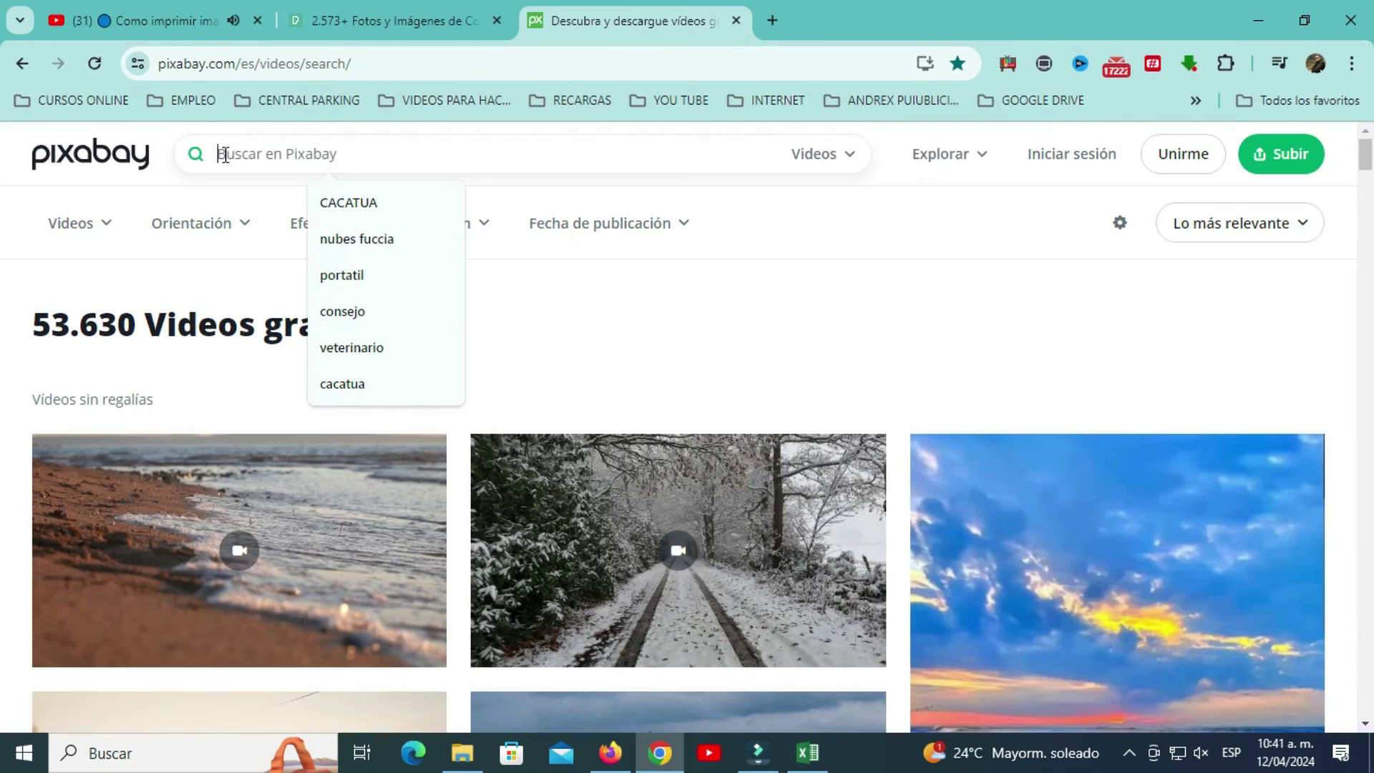
{"action": "type", "text": "OMPUT"}
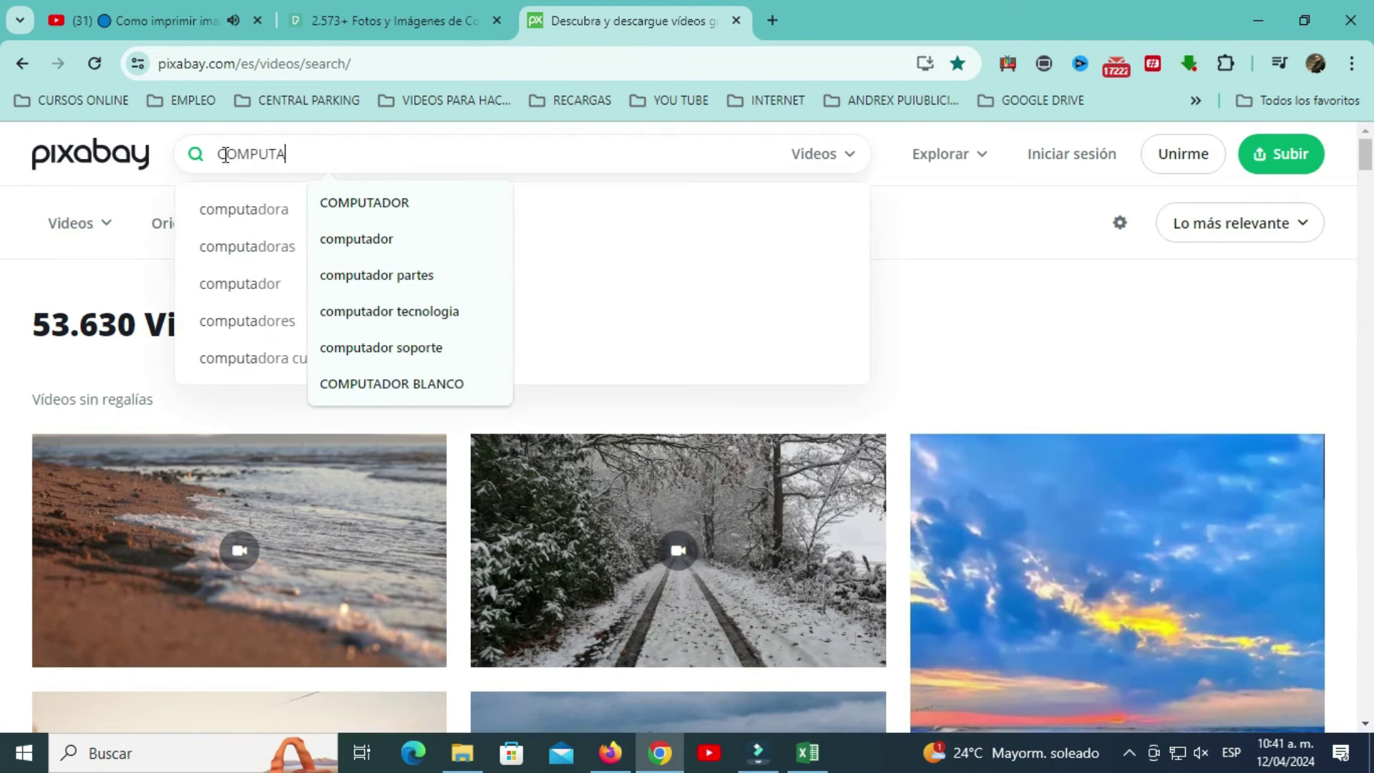
{"action": "type", "text": "A"}
{"action": "key", "text": "Return"}
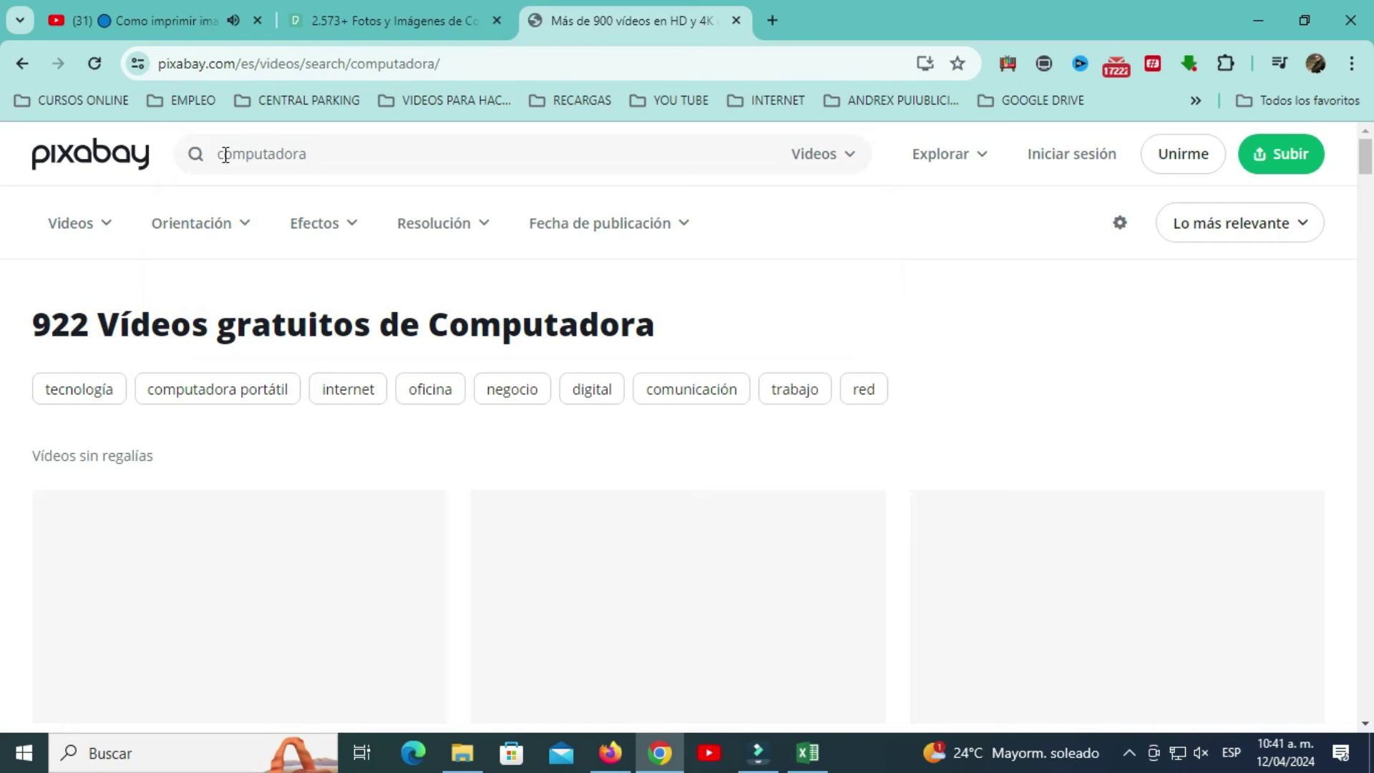
Switch the computadora results from Videos to images and browse them.
{"action": "scroll", "coordinate": [450, 262], "scroll_direction": "down", "scroll_amount": 4}
{"action": "scroll", "coordinate": [451, 266], "scroll_direction": "down", "scroll_amount": 3}
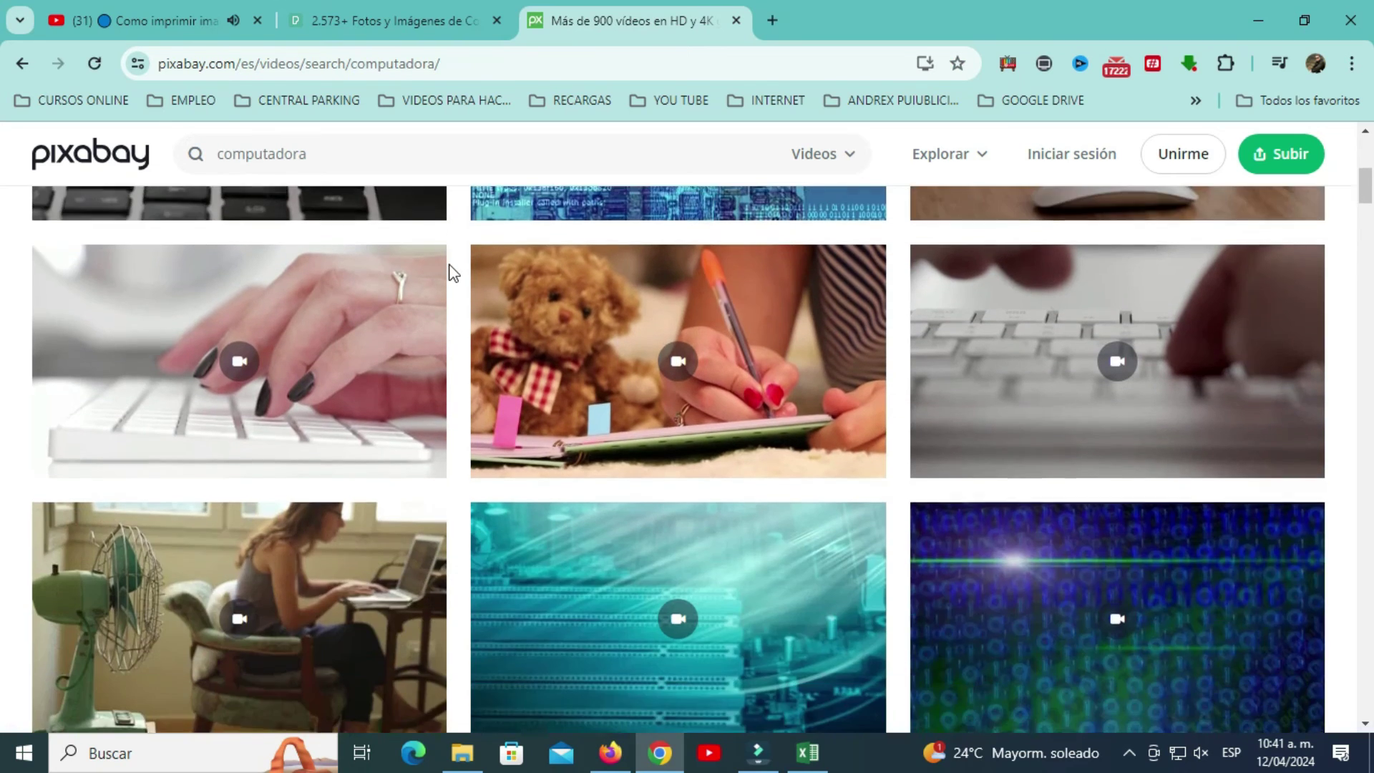
{"action": "scroll", "coordinate": [451, 273], "scroll_direction": "down", "scroll_amount": 5}
{"action": "scroll", "coordinate": [445, 270], "scroll_direction": "up", "scroll_amount": 5}
{"action": "scroll", "coordinate": [445, 270], "scroll_direction": "up", "scroll_amount": 7}
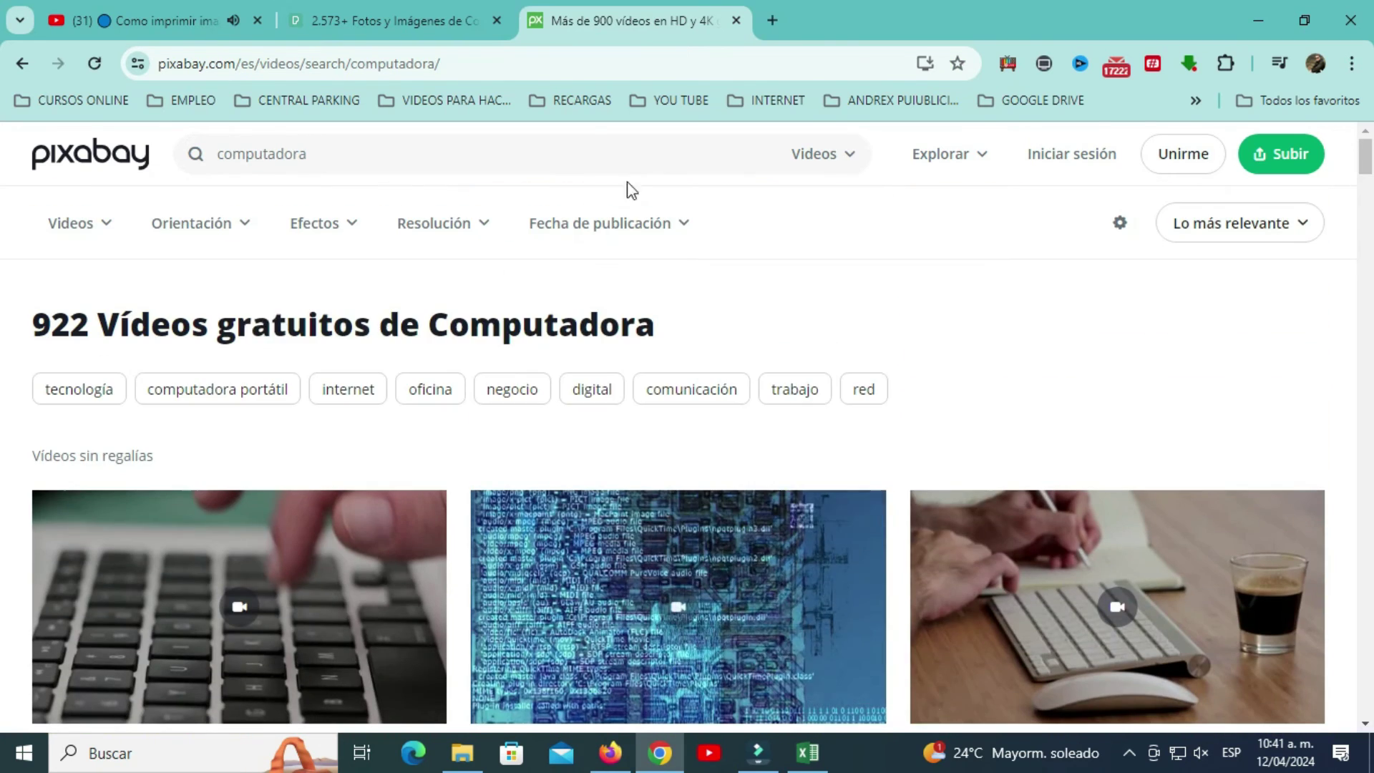
{"action": "left_click", "coordinate": [823, 163]}
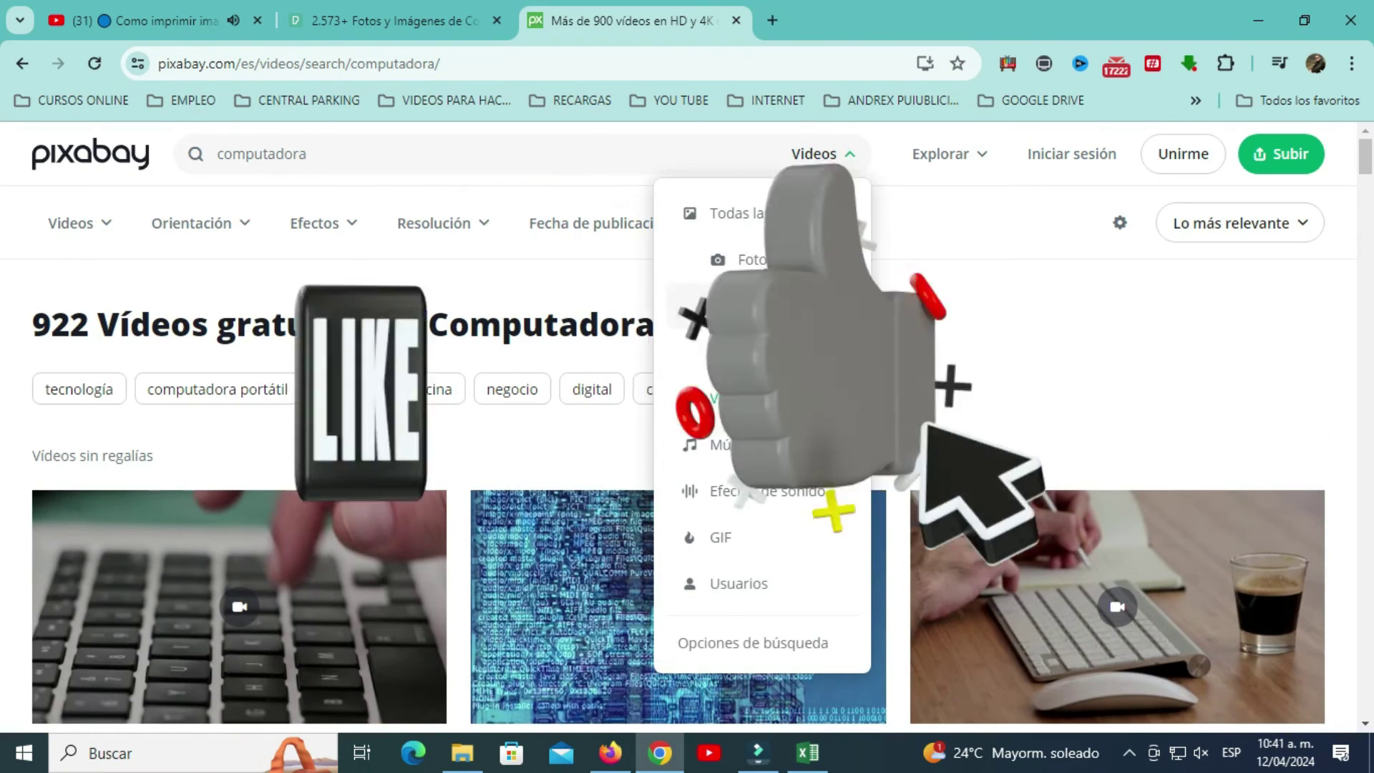
{"action": "left_click", "coordinate": [766, 228]}
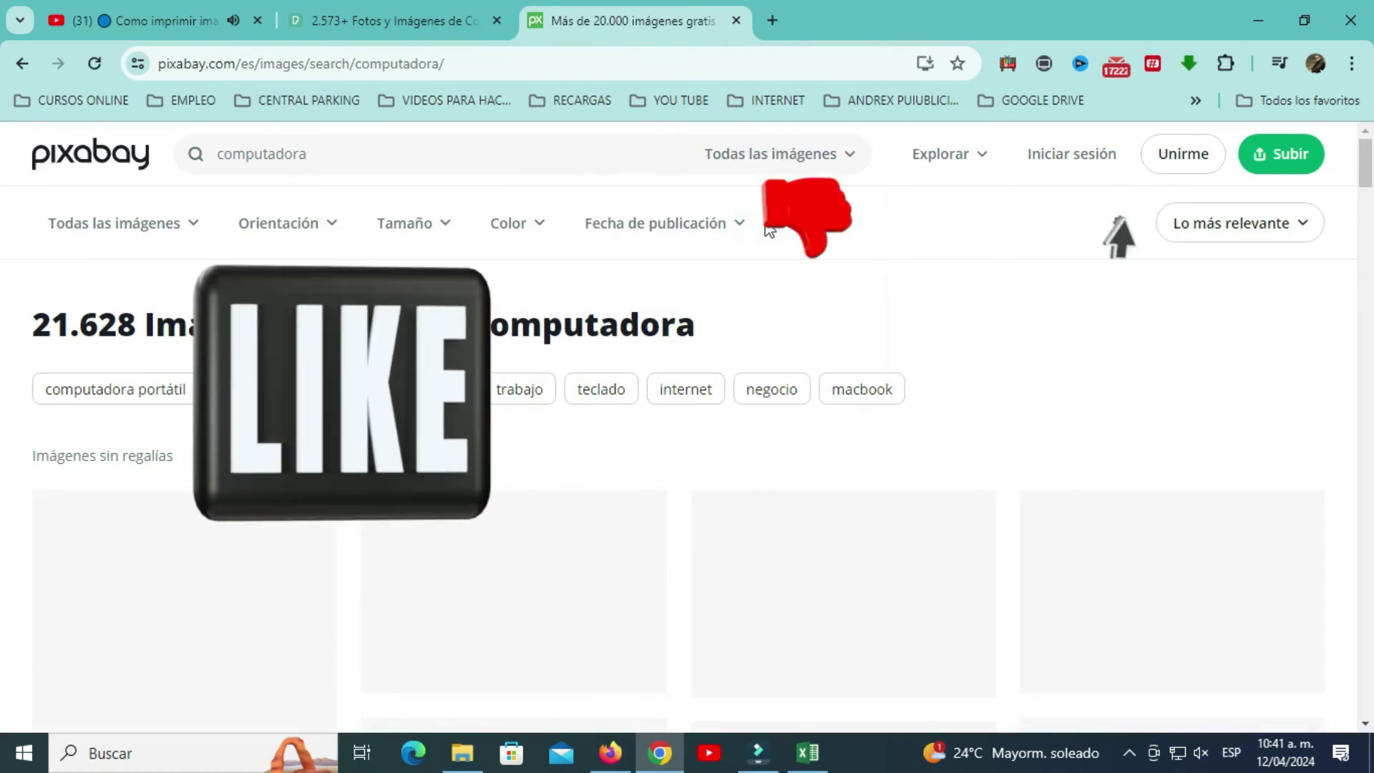
{"action": "scroll", "coordinate": [795, 355], "scroll_direction": "down", "scroll_amount": 7}
{"action": "scroll", "coordinate": [795, 355], "scroll_direction": "down", "scroll_amount": 5}
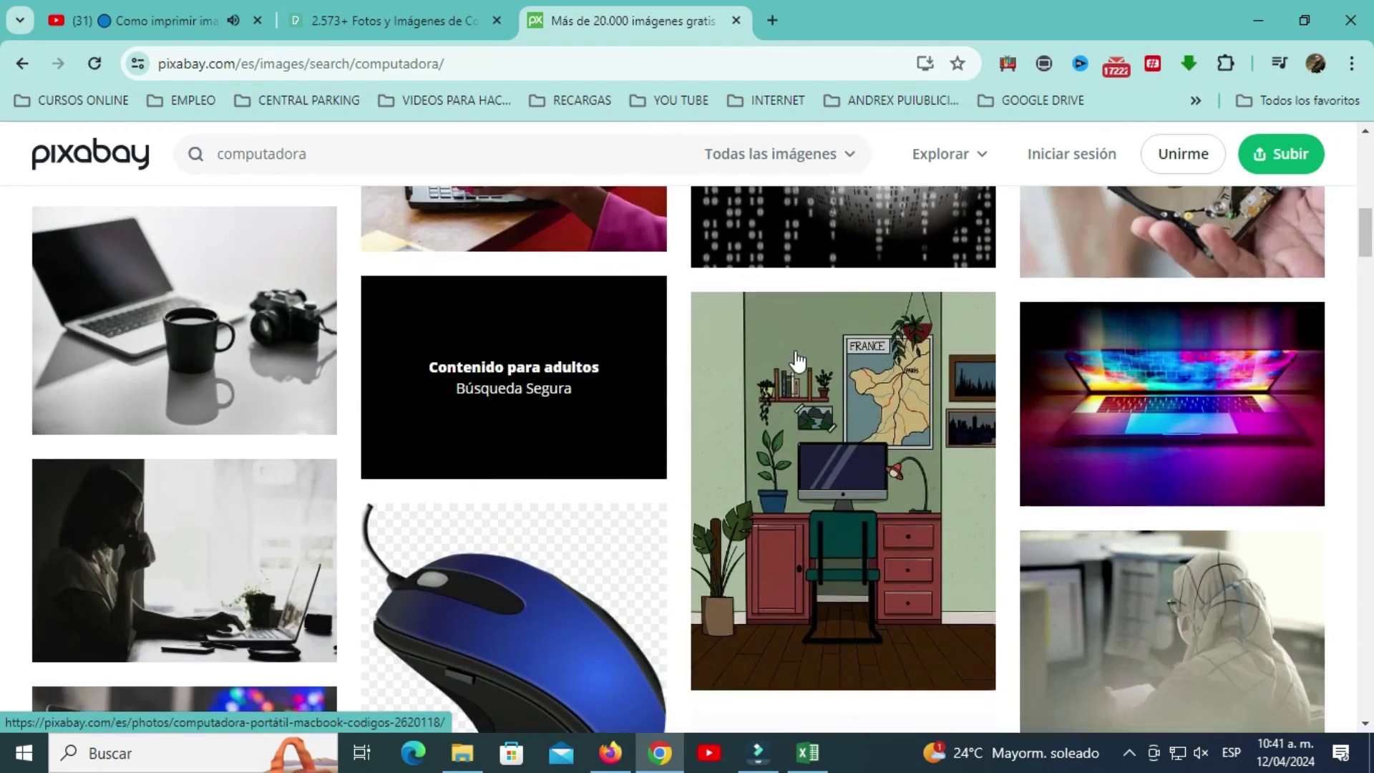
{"action": "scroll", "coordinate": [796, 360], "scroll_direction": "down", "scroll_amount": 5}
{"action": "scroll", "coordinate": [795, 362], "scroll_direction": "down", "scroll_amount": 5}
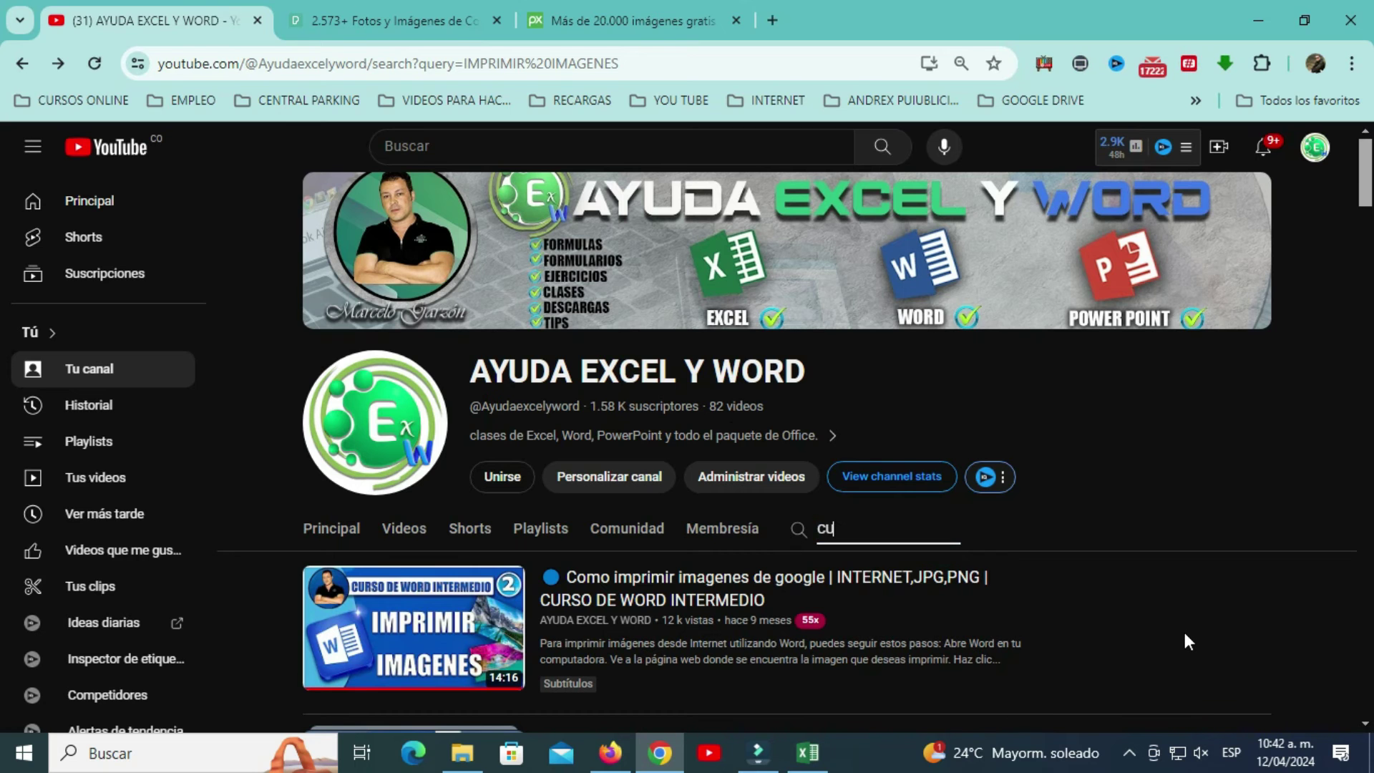
Search the channel for CURSO BASICO DE WORD and open the basic Word course video.
{"action": "type", "text": "D"}
{"action": "type", "text": "E WORD"}
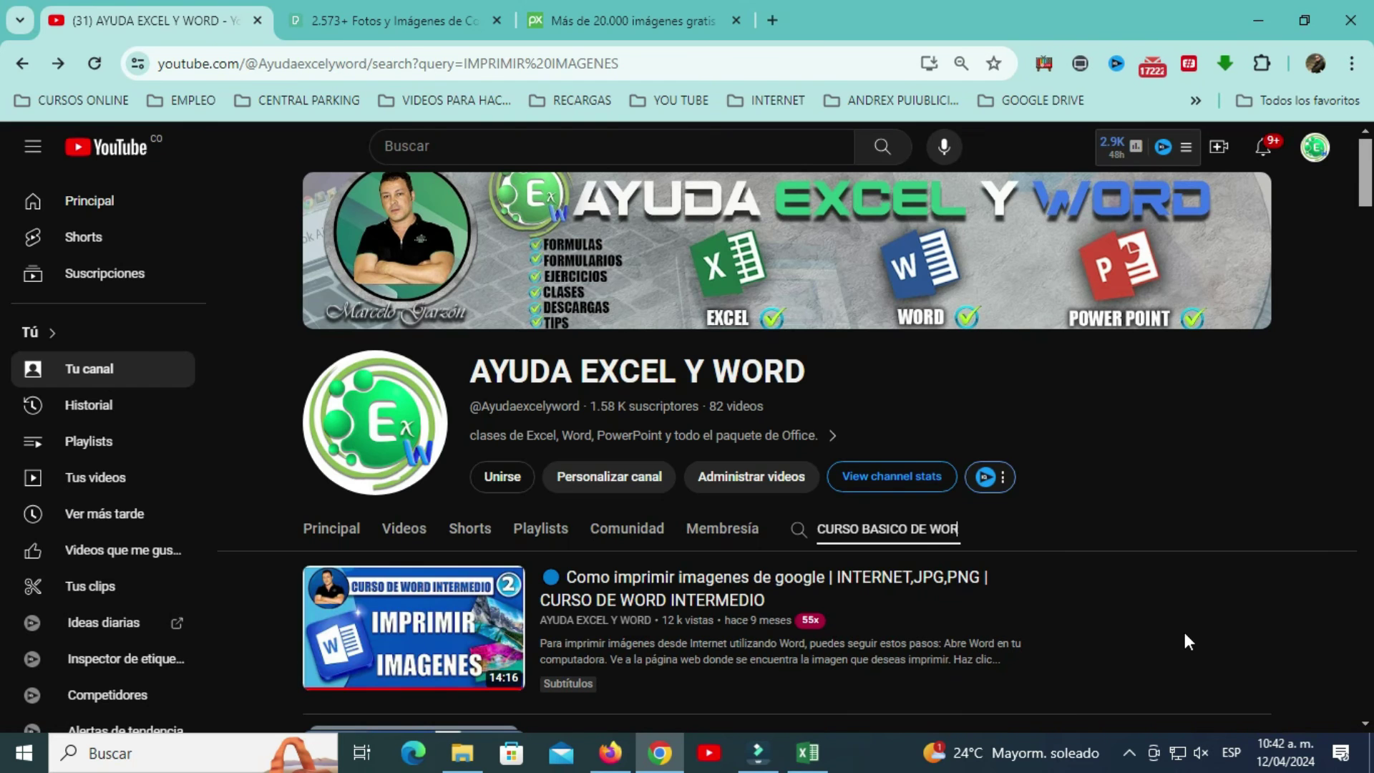
{"action": "key", "text": "Return"}
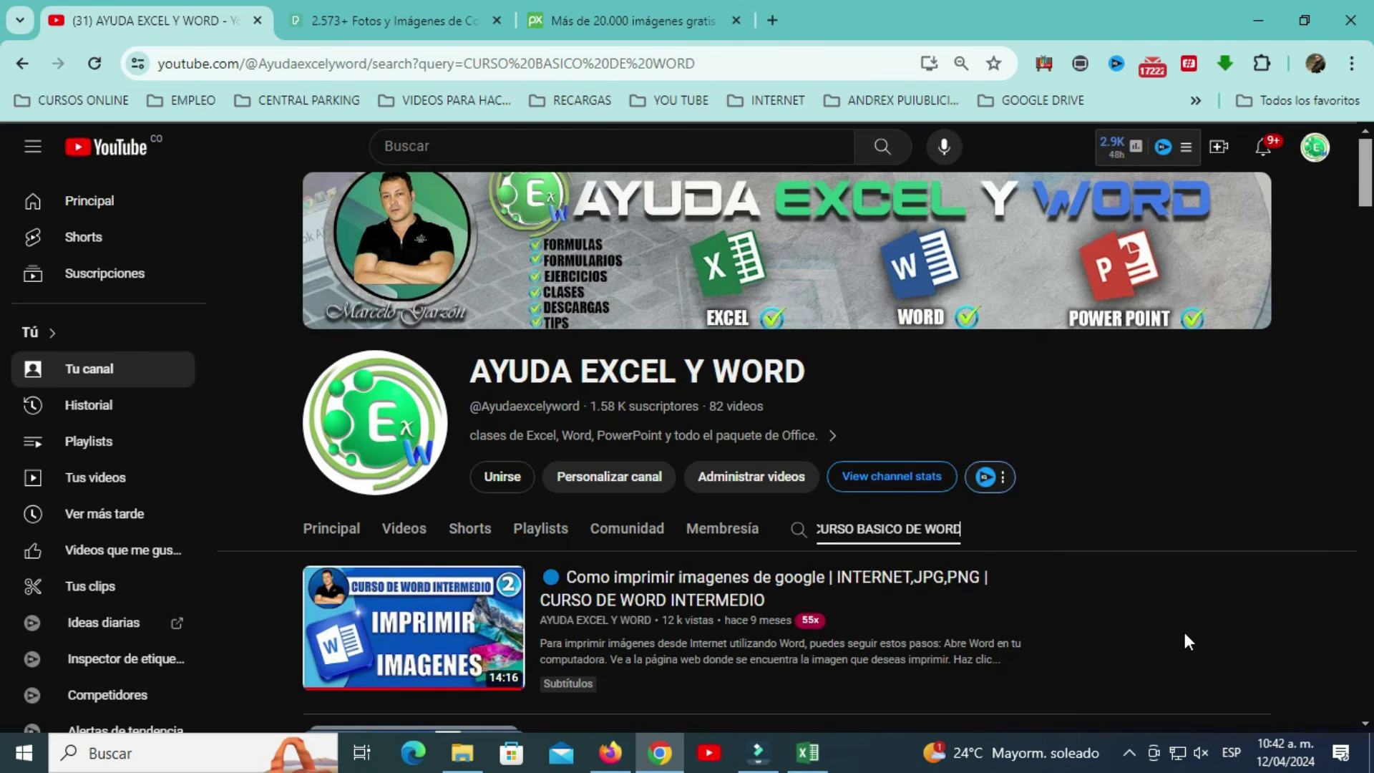
{"action": "scroll", "coordinate": [901, 357], "scroll_direction": "down", "scroll_amount": 3}
{"action": "left_click", "coordinate": [902, 304]}
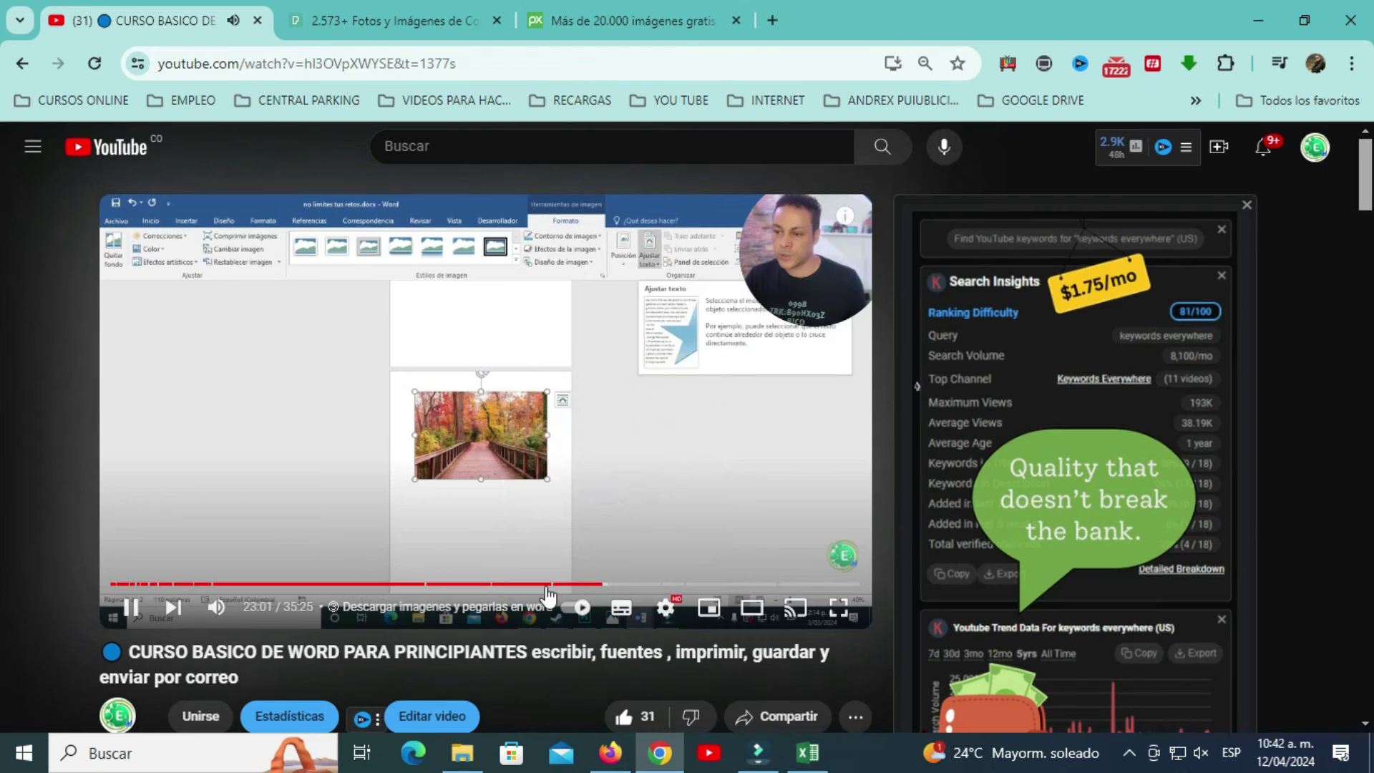
Expand the video's description to reveal its chapter list.
{"action": "scroll", "coordinate": [549, 593], "scroll_direction": "down", "scroll_amount": 4}
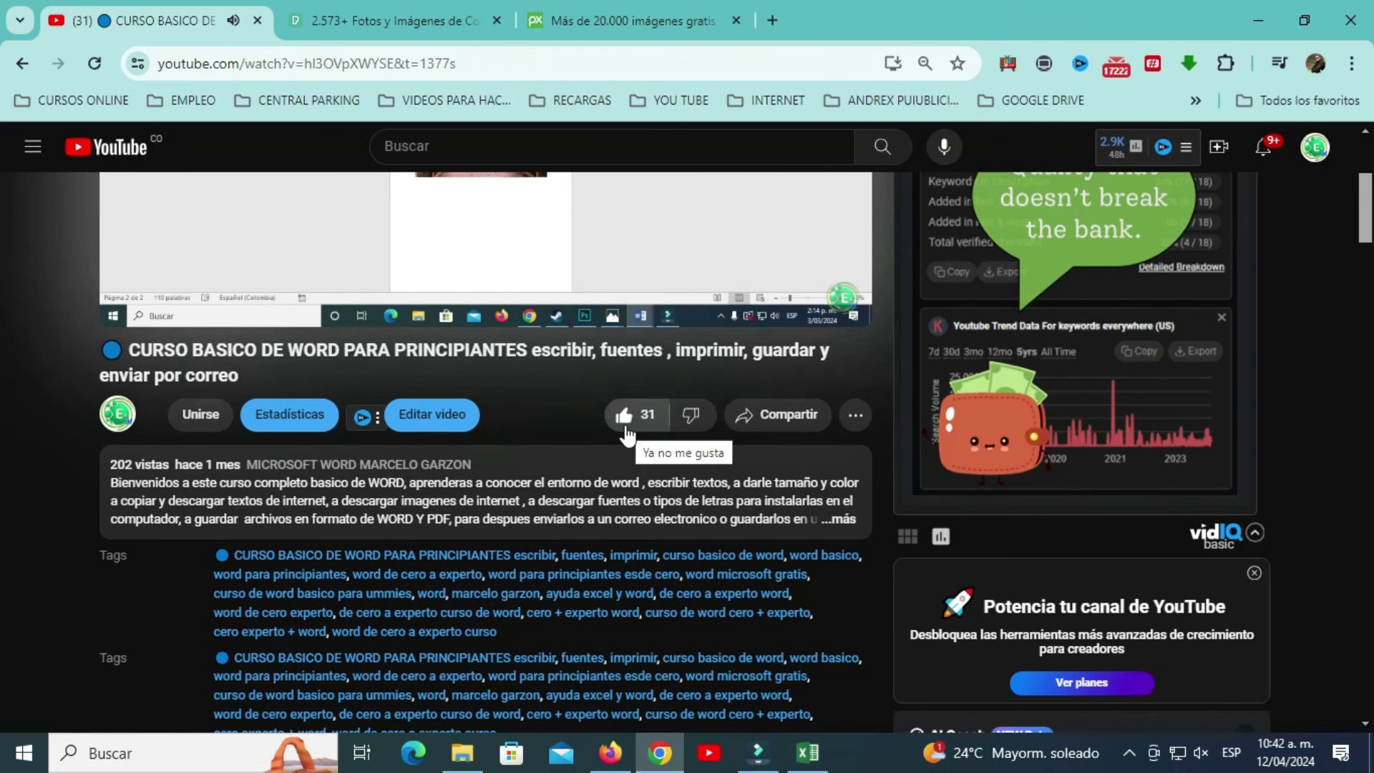
{"action": "scroll", "coordinate": [626, 437], "scroll_direction": "up", "scroll_amount": 4}
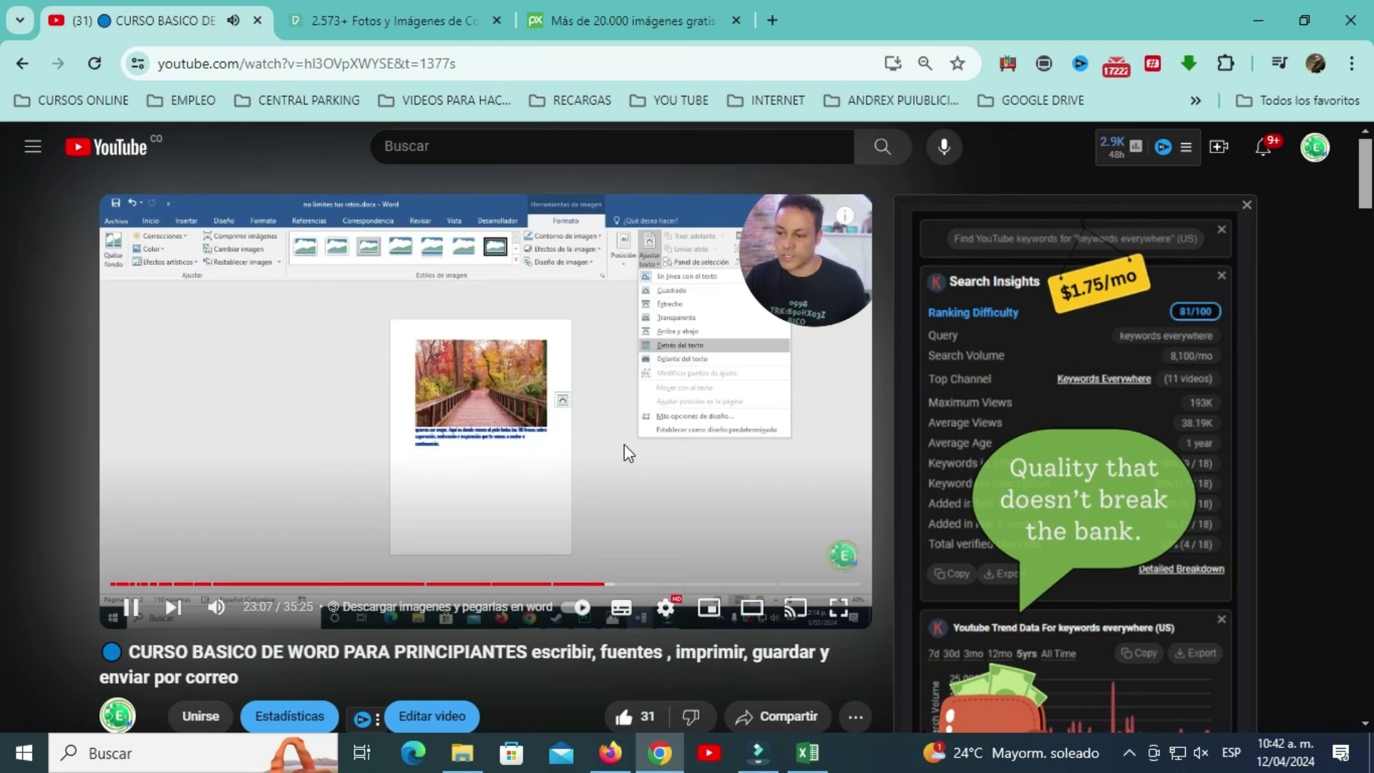
{"action": "scroll", "coordinate": [624, 453], "scroll_direction": "down", "scroll_amount": 2}
{"action": "scroll", "coordinate": [624, 453], "scroll_direction": "down", "scroll_amount": 2}
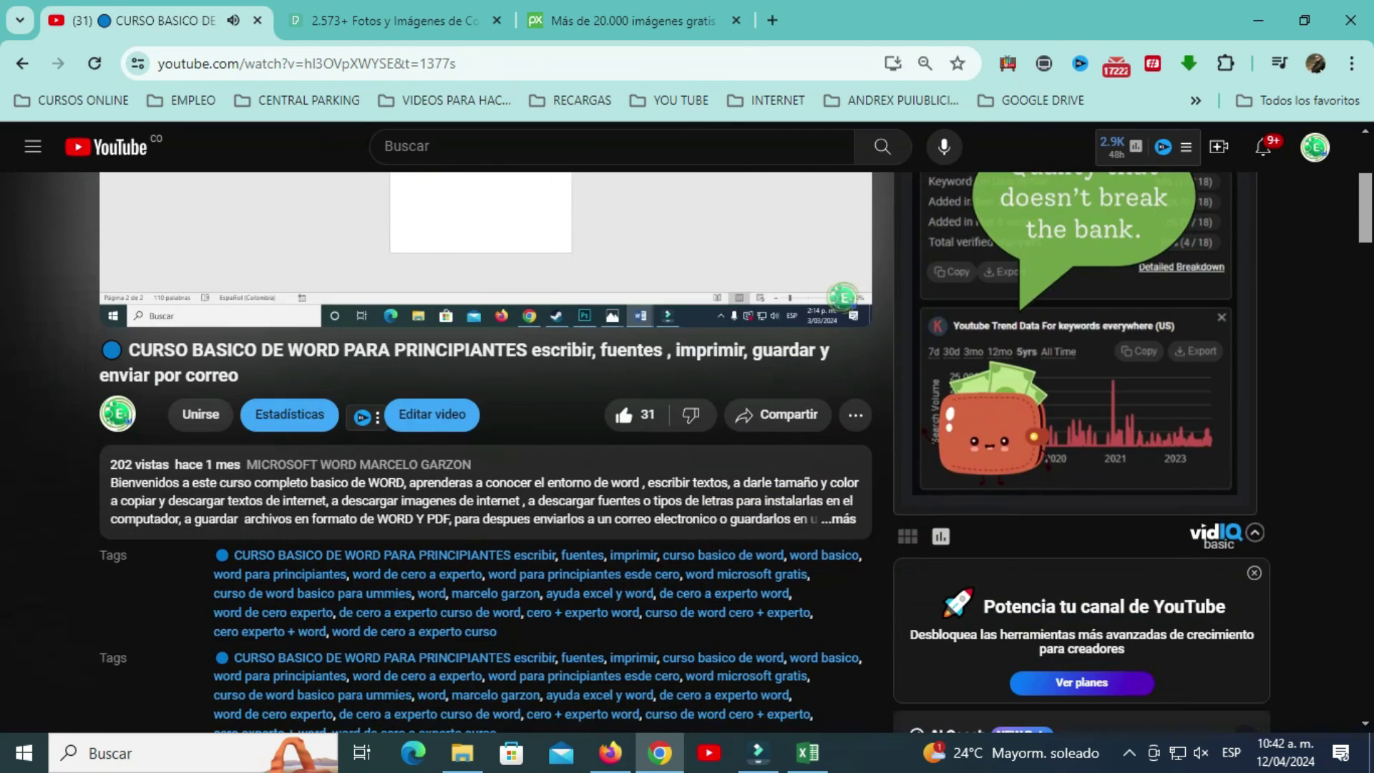
{"action": "scroll", "coordinate": [624, 454], "scroll_direction": "down", "scroll_amount": 5}
{"action": "scroll", "coordinate": [851, 533], "scroll_direction": "down", "scroll_amount": 2}
{"action": "scroll", "coordinate": [852, 533], "scroll_direction": "up", "scroll_amount": 4}
{"action": "scroll", "coordinate": [852, 533], "scroll_direction": "up", "scroll_amount": 2}
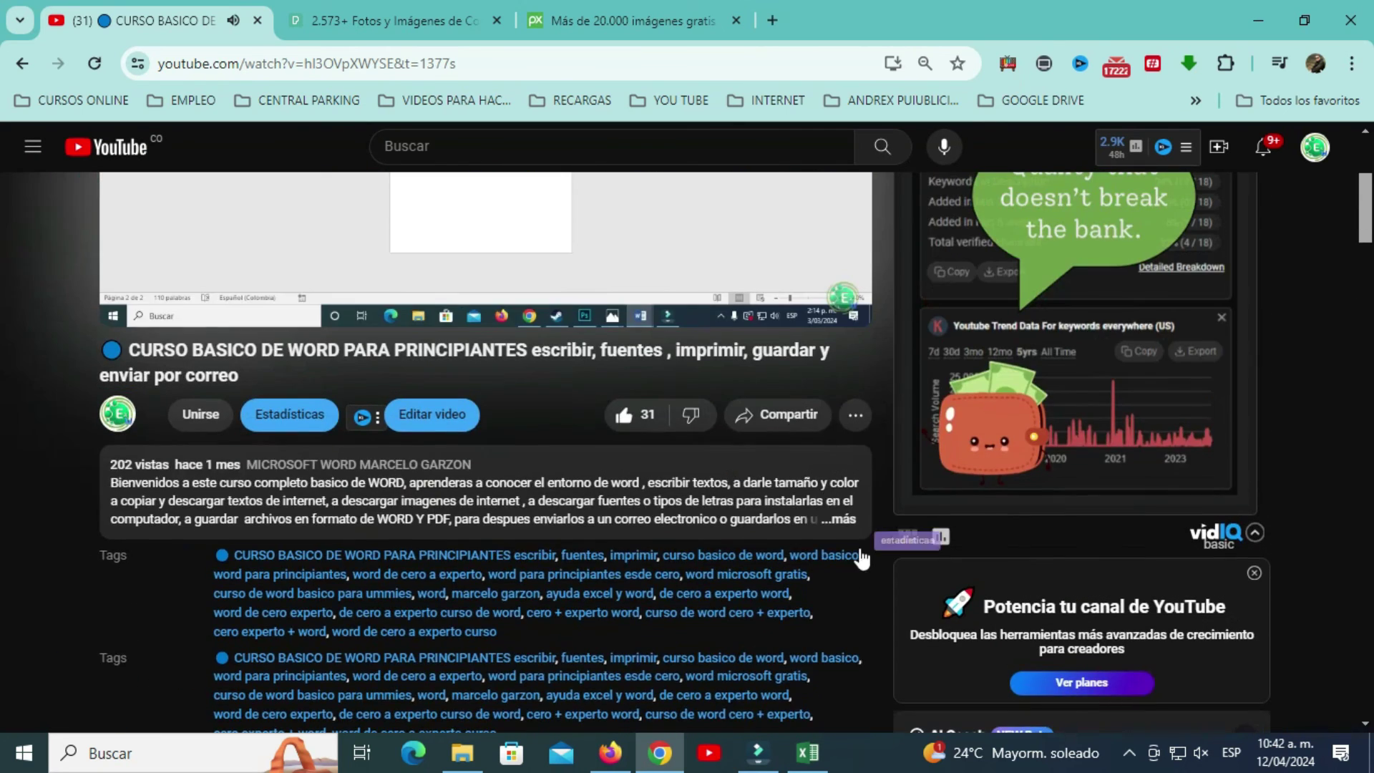
{"action": "left_click", "coordinate": [844, 519]}
{"action": "scroll", "coordinate": [491, 540], "scroll_direction": "down", "scroll_amount": 1}
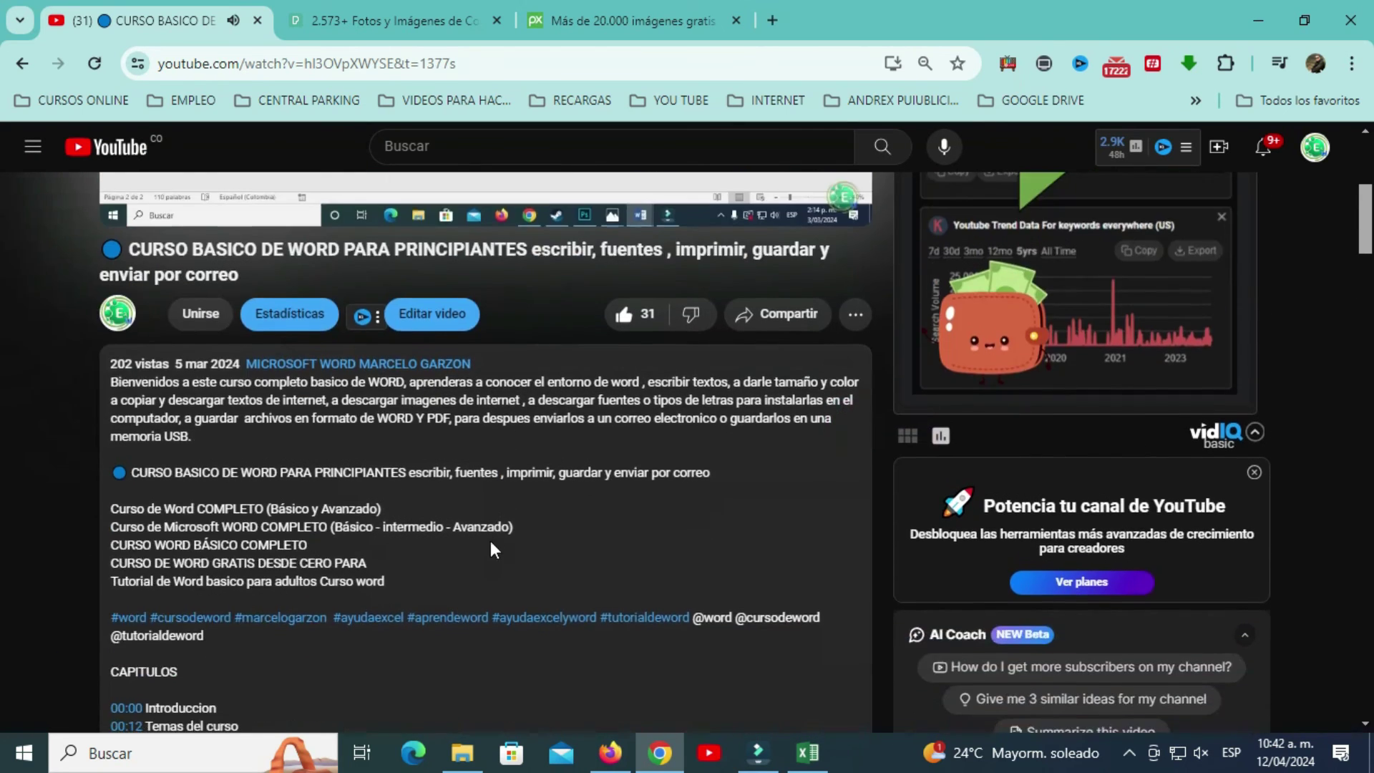
{"action": "scroll", "coordinate": [491, 539], "scroll_direction": "down", "scroll_amount": 5}
{"action": "scroll", "coordinate": [490, 541], "scroll_direction": "down", "scroll_amount": 3}
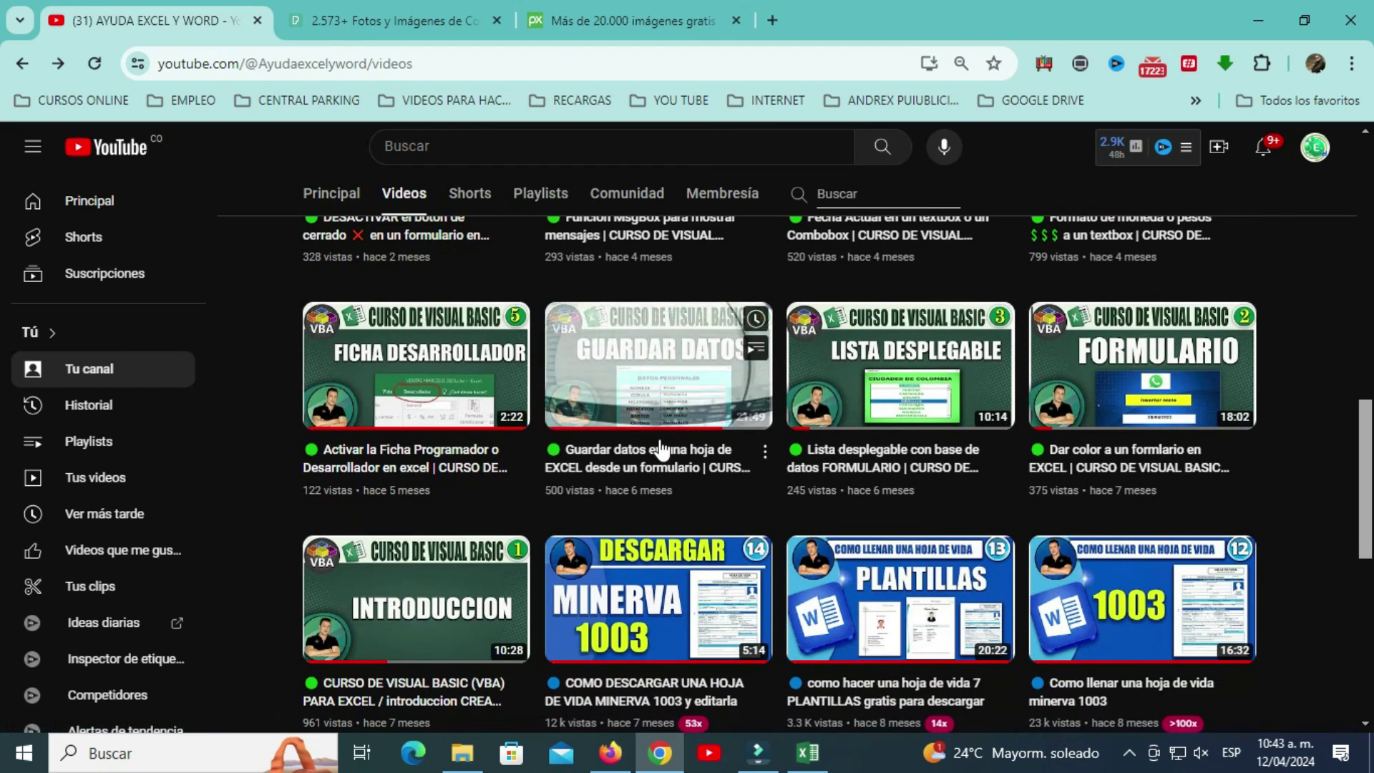
Scroll through the channel's grid of Word and Excel videos, then back to the top.
{"action": "scroll", "coordinate": [659, 447], "scroll_direction": "down", "scroll_amount": 4}
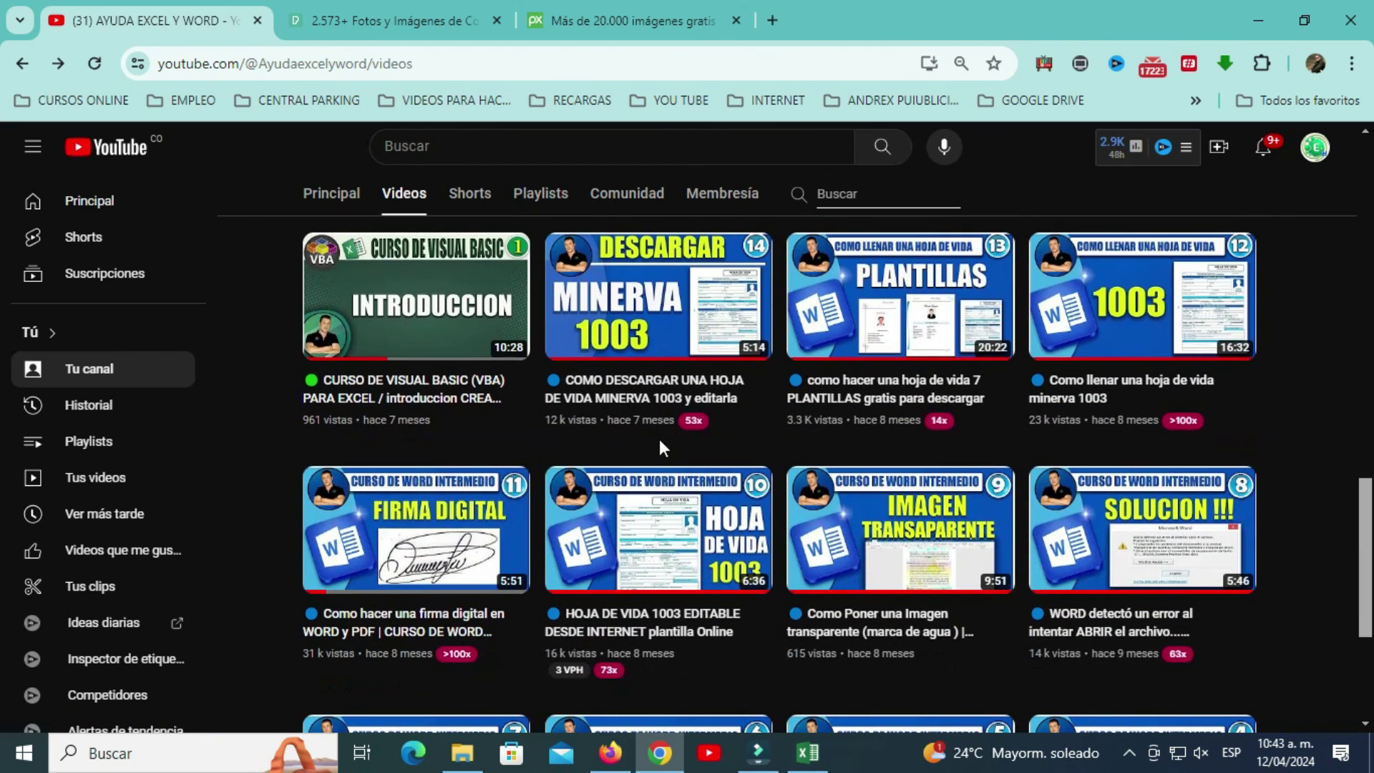
{"action": "scroll", "coordinate": [659, 440], "scroll_direction": "down", "scroll_amount": 2}
{"action": "scroll", "coordinate": [659, 440], "scroll_direction": "down", "scroll_amount": 2}
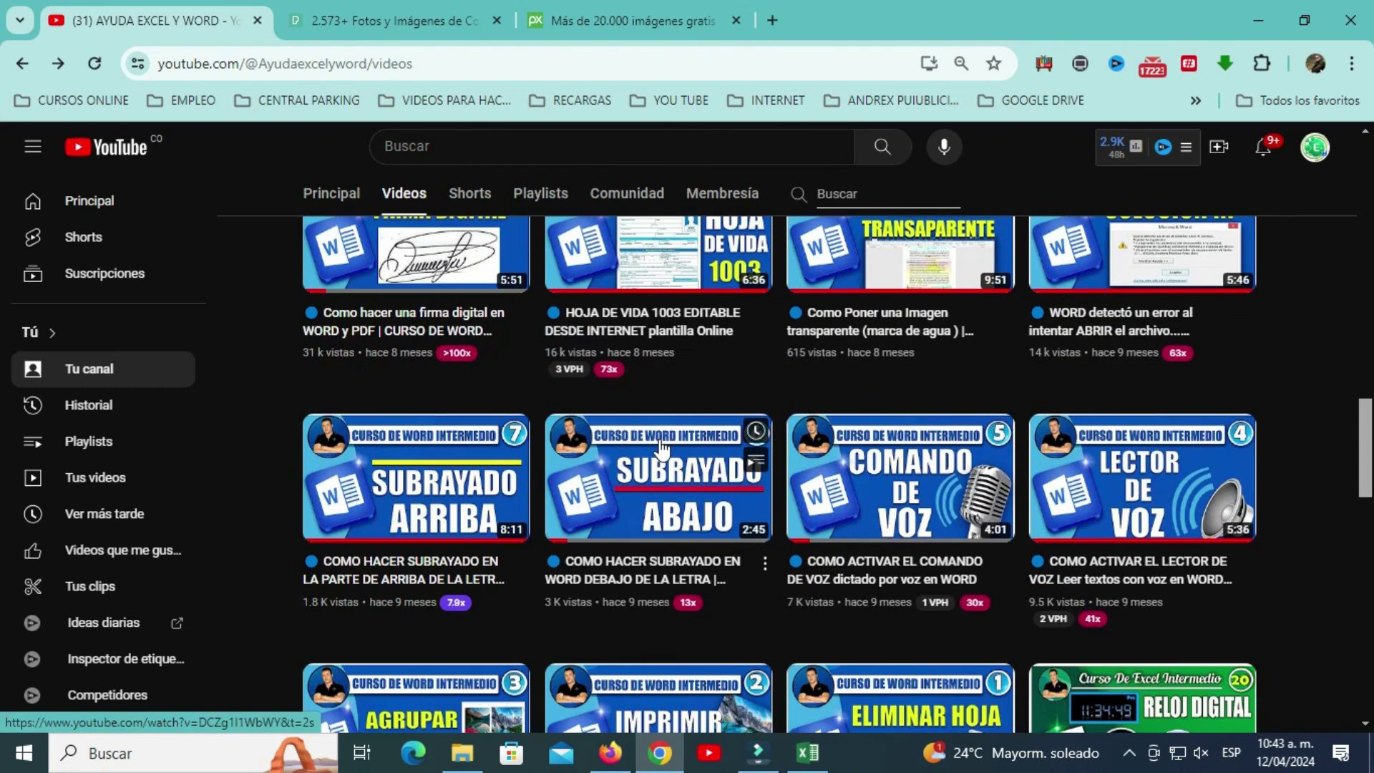
{"action": "scroll", "coordinate": [662, 449], "scroll_direction": "down", "scroll_amount": 4}
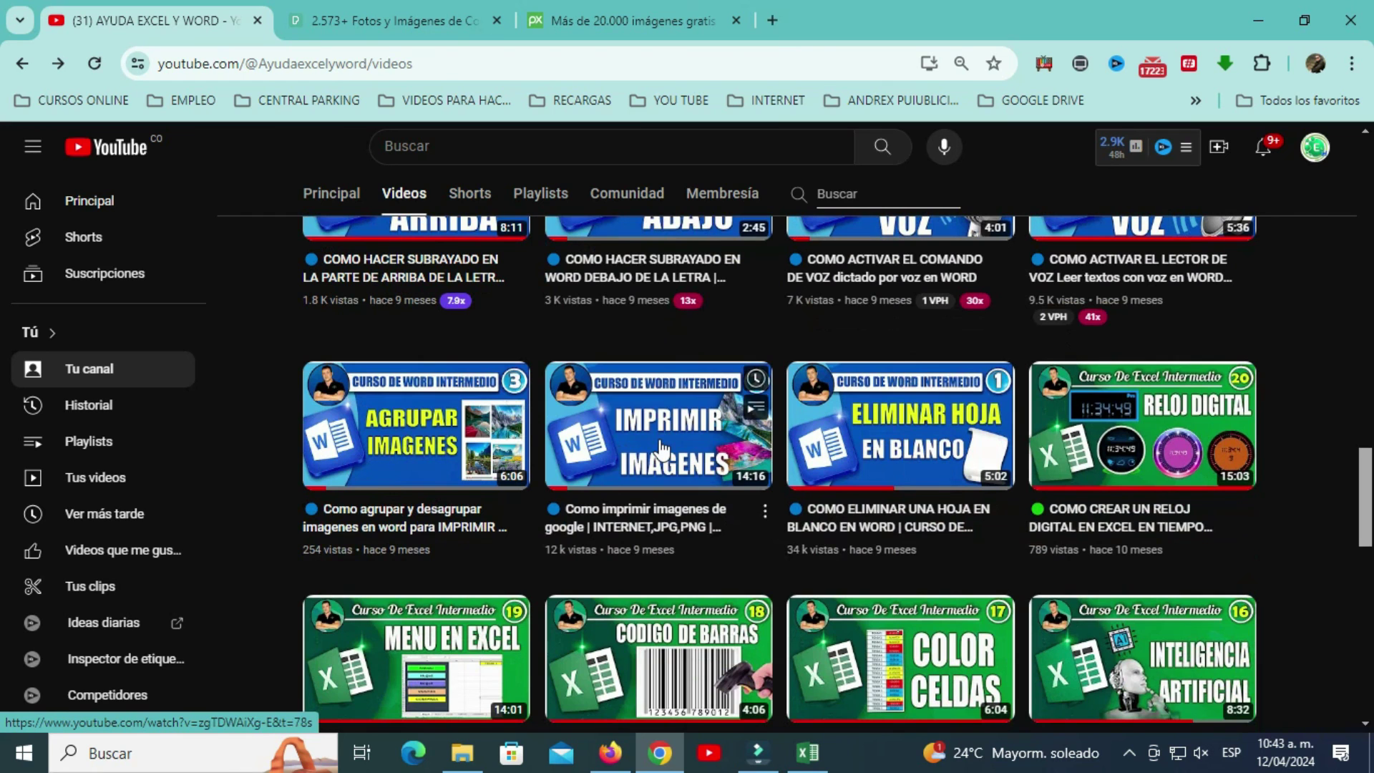
{"action": "scroll", "coordinate": [661, 449], "scroll_direction": "down", "scroll_amount": 4}
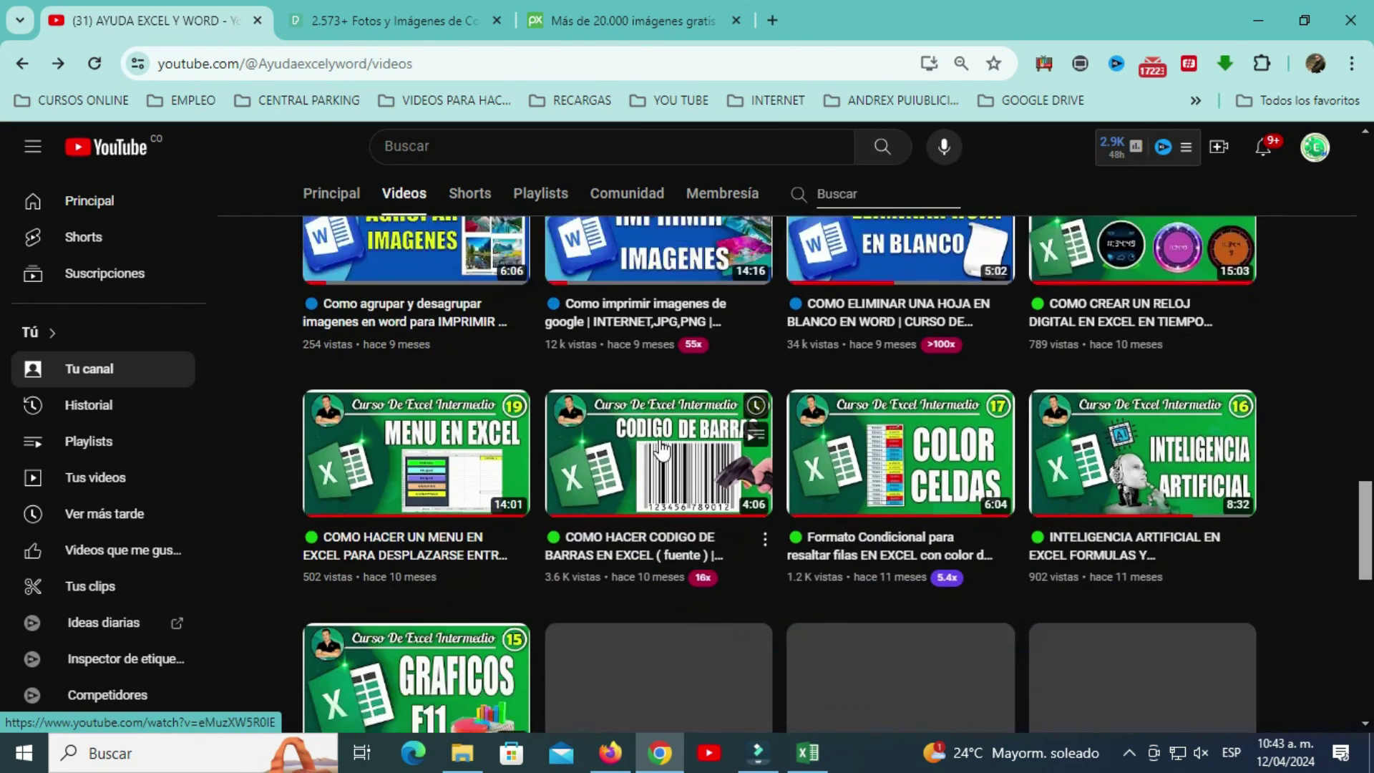
{"action": "scroll", "coordinate": [662, 449], "scroll_direction": "down", "scroll_amount": 5}
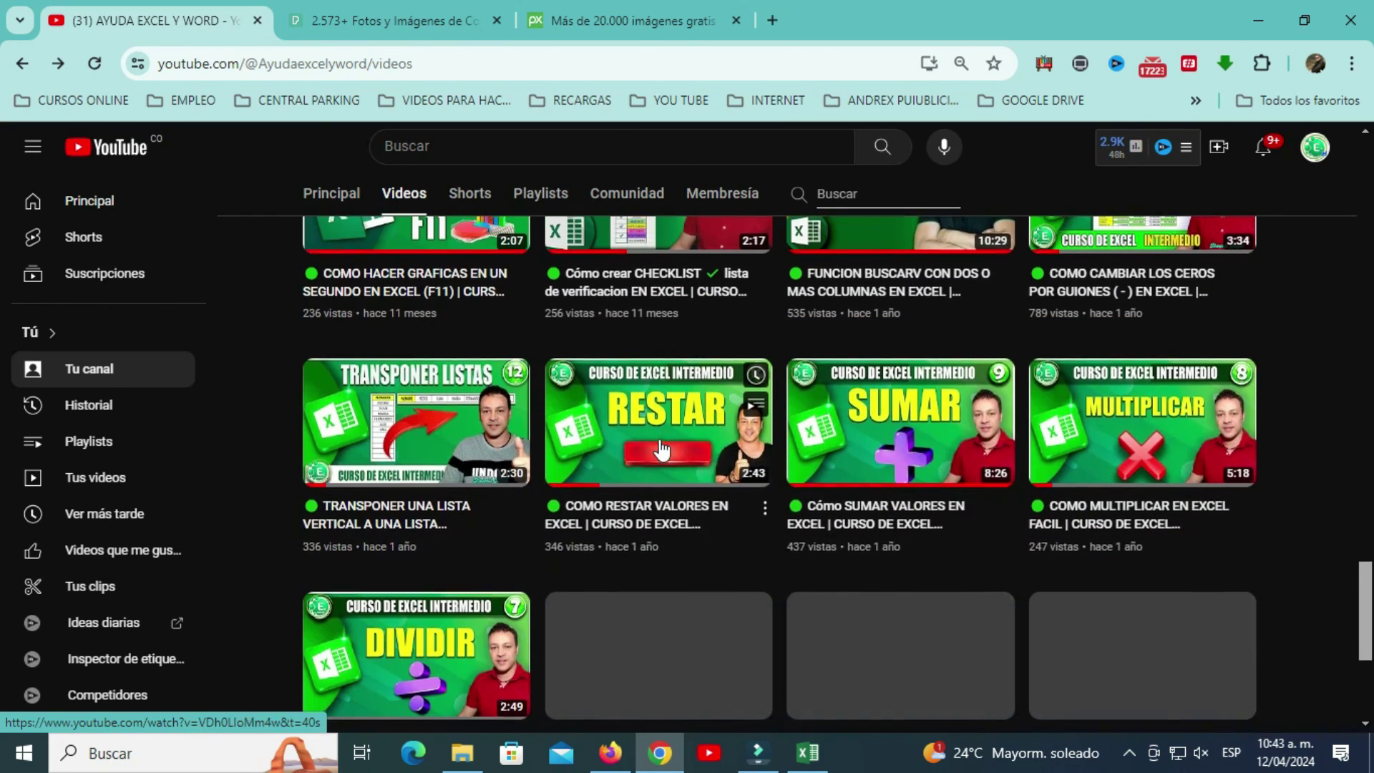
{"action": "scroll", "coordinate": [662, 450], "scroll_direction": "down", "scroll_amount": 4}
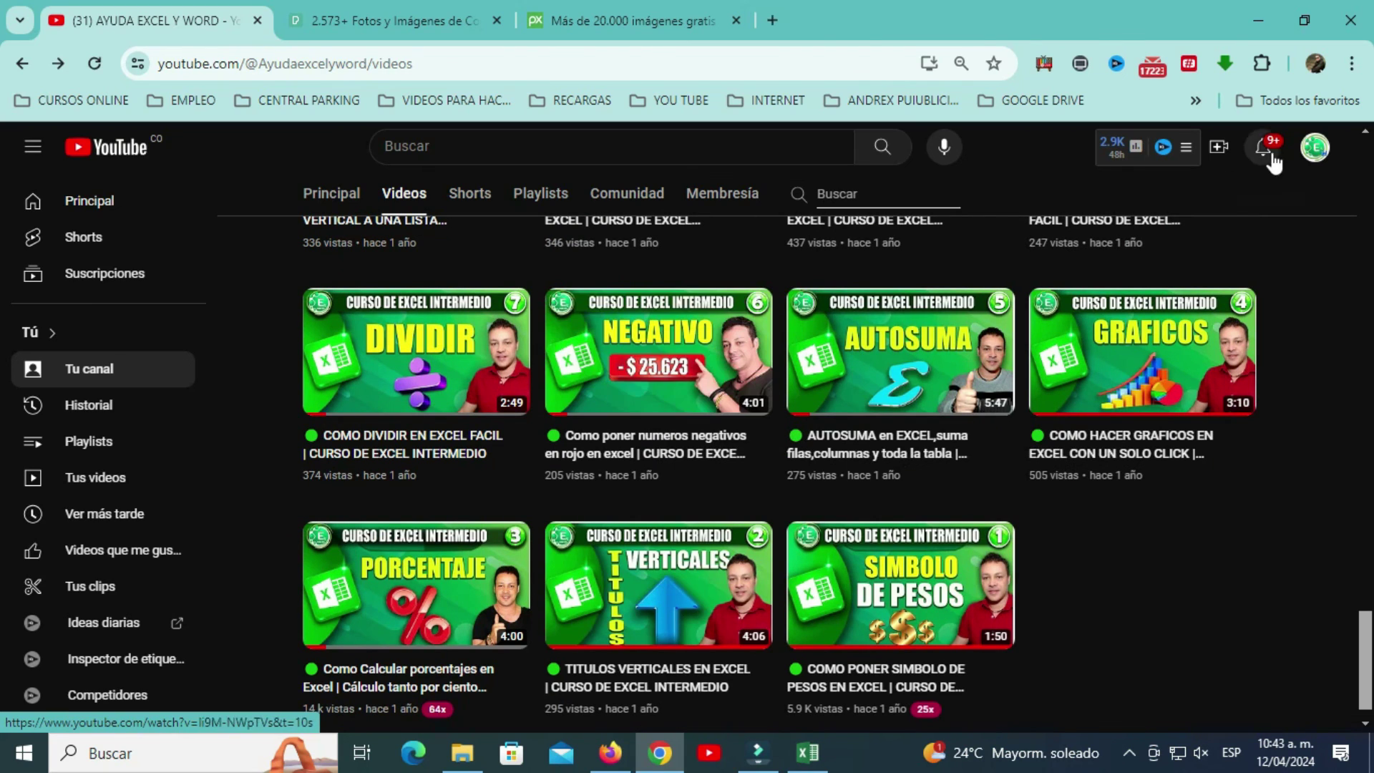
{"action": "scroll", "coordinate": [1173, 261], "scroll_direction": "up", "scroll_amount": 5}
{"action": "scroll", "coordinate": [1239, 339], "scroll_direction": "up", "scroll_amount": 6}
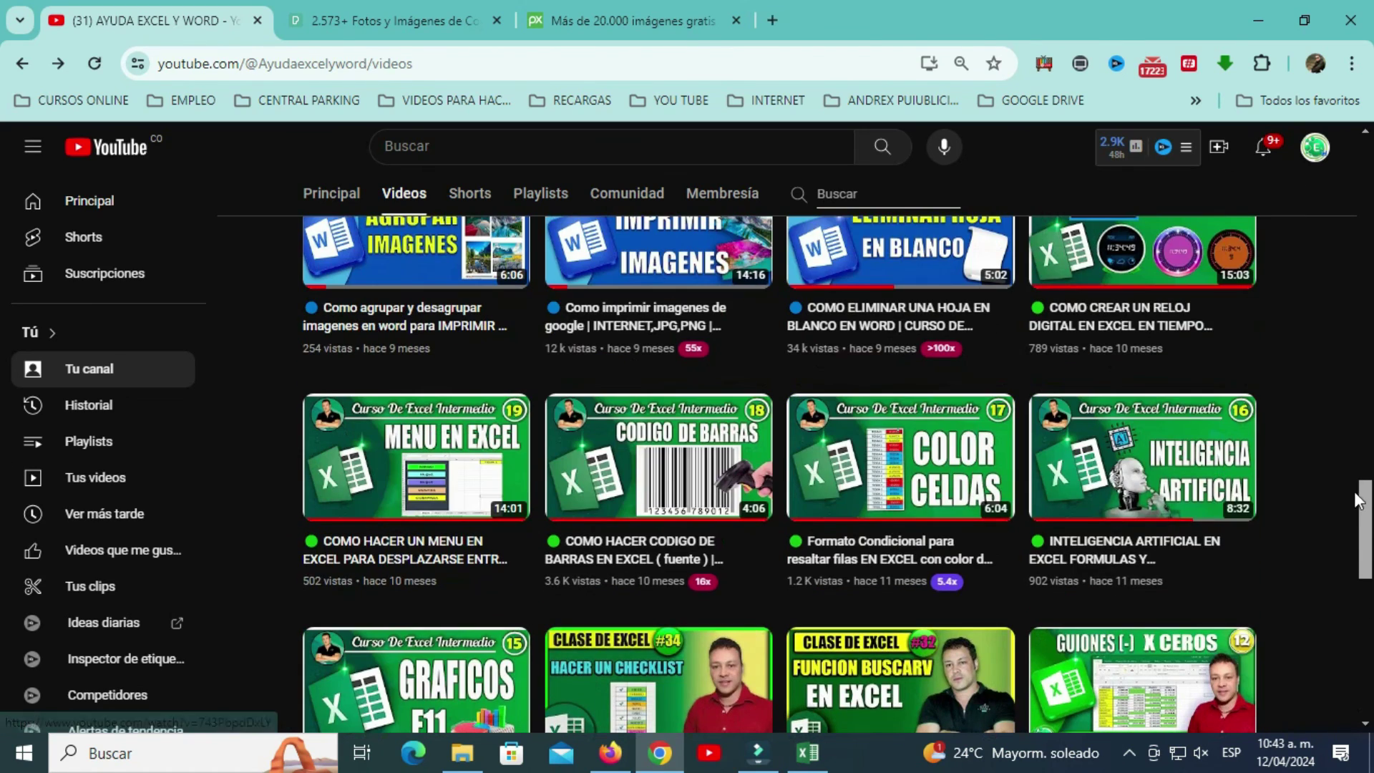
{"action": "left_click_drag", "start_coordinate": [1357, 499], "coordinate": [1, 118]}
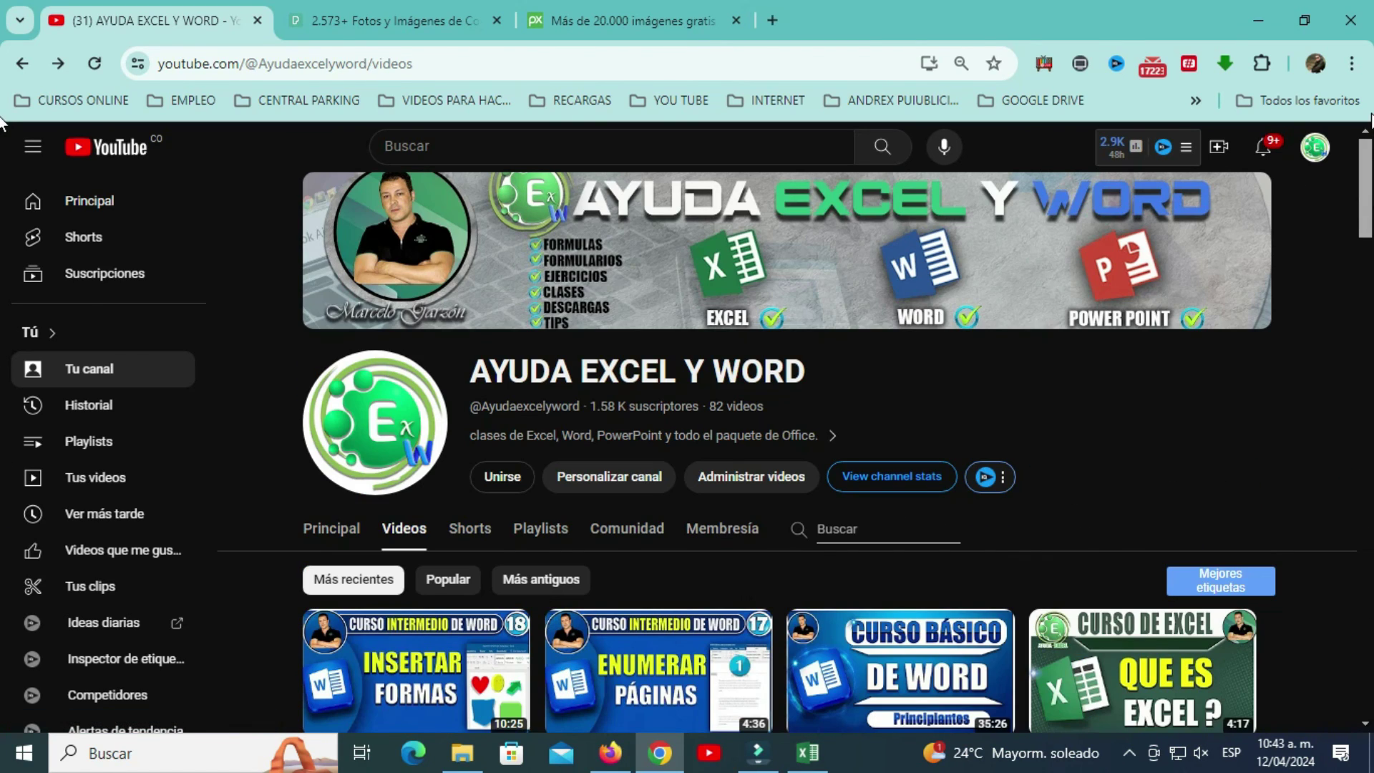